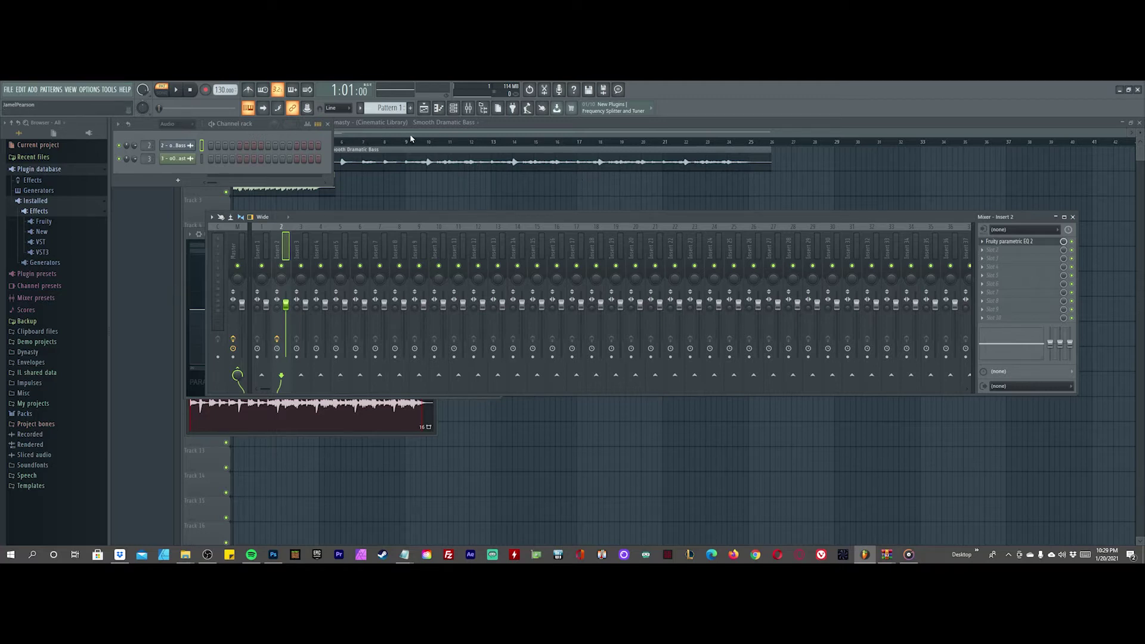
Step: Bring up the playlist and mute Track 2 so that only the Smooth Dramatic Bass clip sounds
{"action": "left_click", "coordinate": [439, 109]}
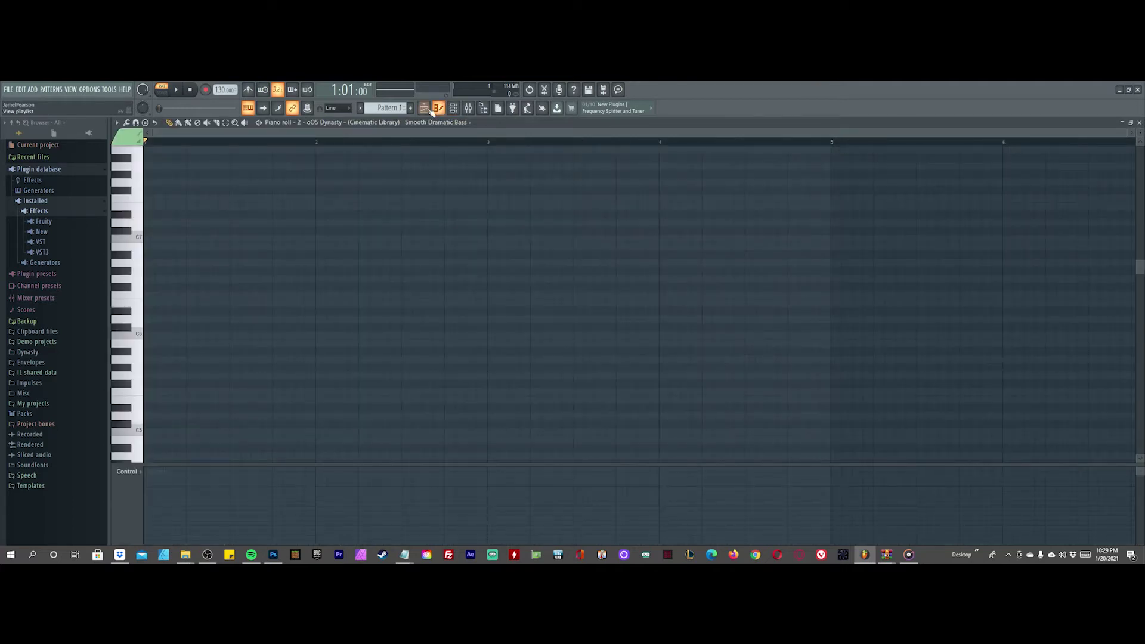
{"action": "left_click", "coordinate": [424, 108]}
{"action": "left_click", "coordinate": [272, 177]}
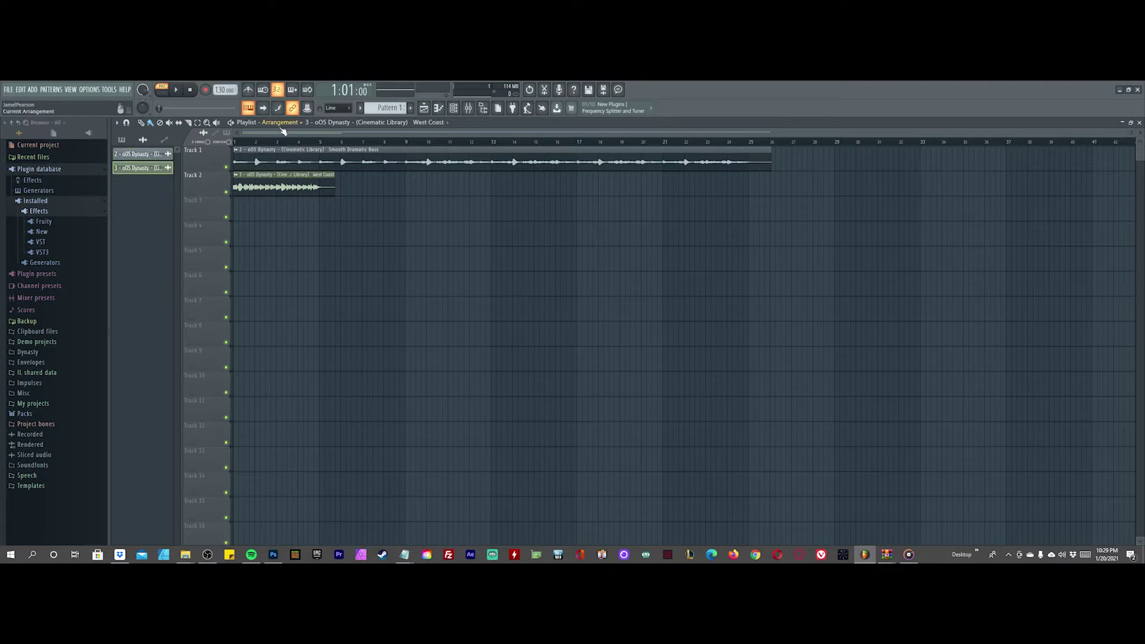
{"action": "key", "text": "XF86AudioLowerVolume"}
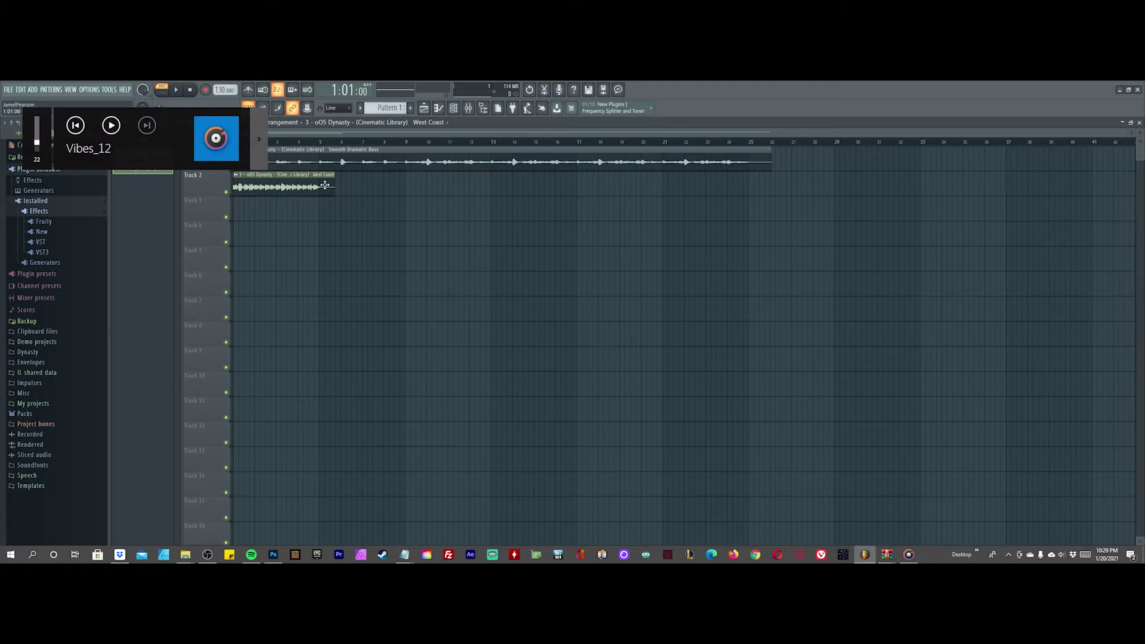
{"action": "left_click", "coordinate": [316, 151]}
{"action": "left_click", "coordinate": [226, 192]}
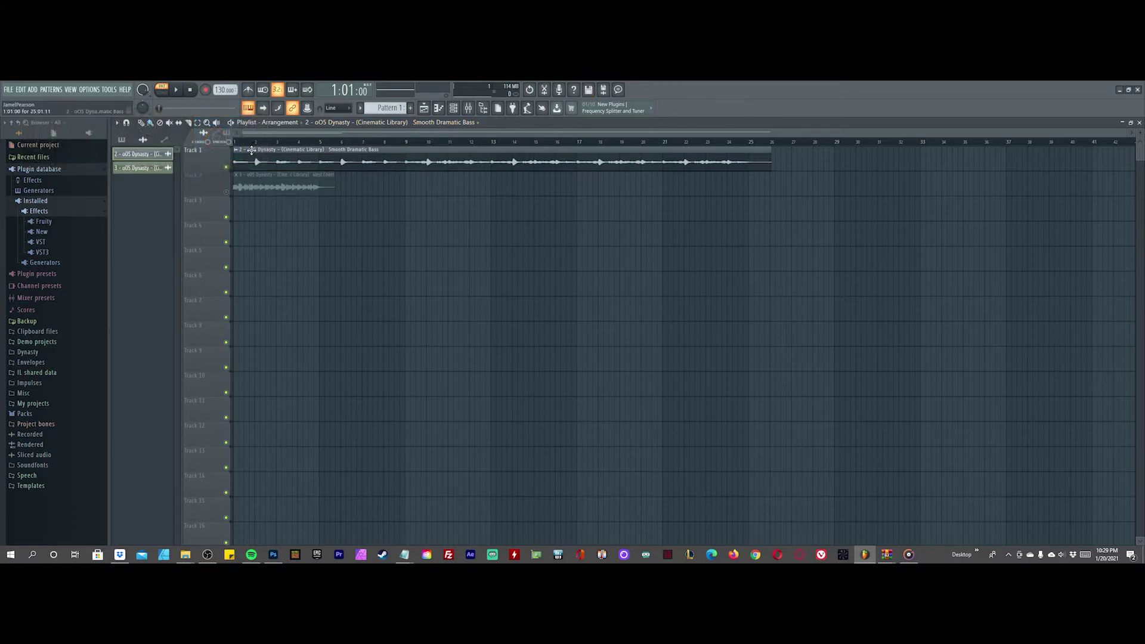
Step: Switch to song mode and play the Smooth Dramatic Bass clip while raising the system volume to 72, then stop playback
{"action": "left_click", "coordinate": [162, 91]}
{"action": "key", "text": "space"}
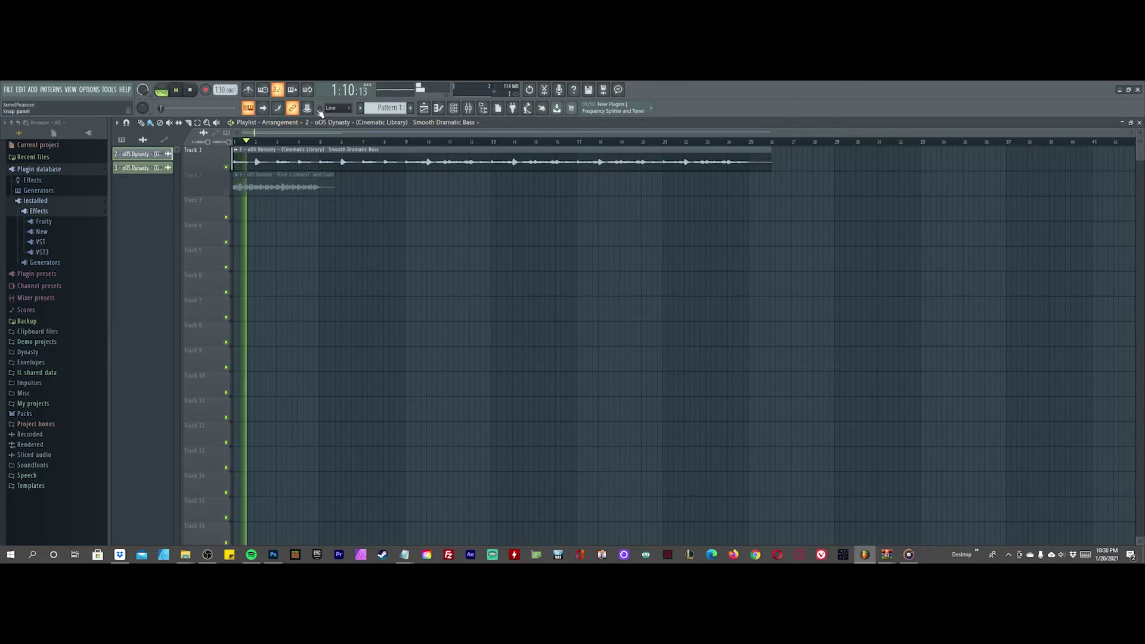
{"action": "key", "text": "XF86AudioLowerVolume"}
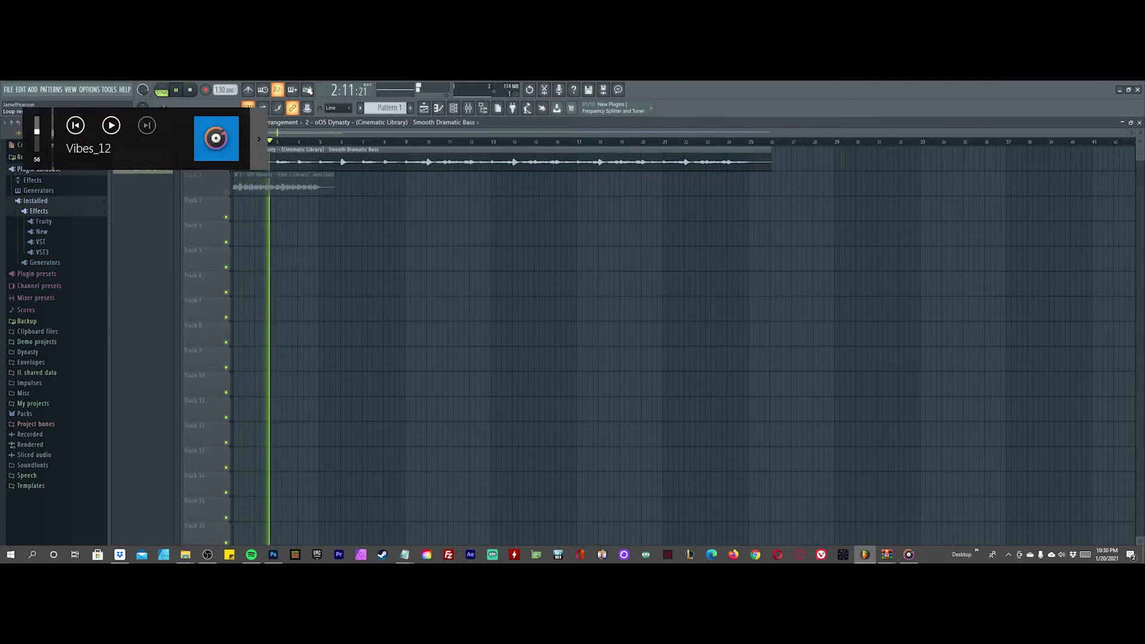
{"action": "key", "text": "XF86AudioRaiseVolume"}
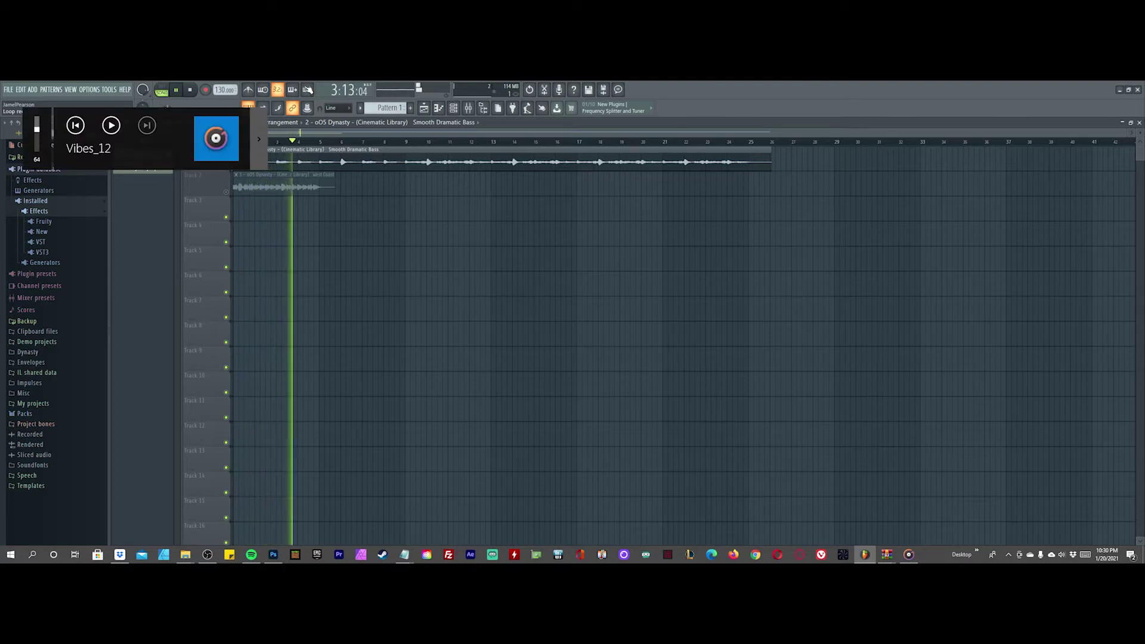
{"action": "key", "text": "XF86AudioRaiseVolume"}
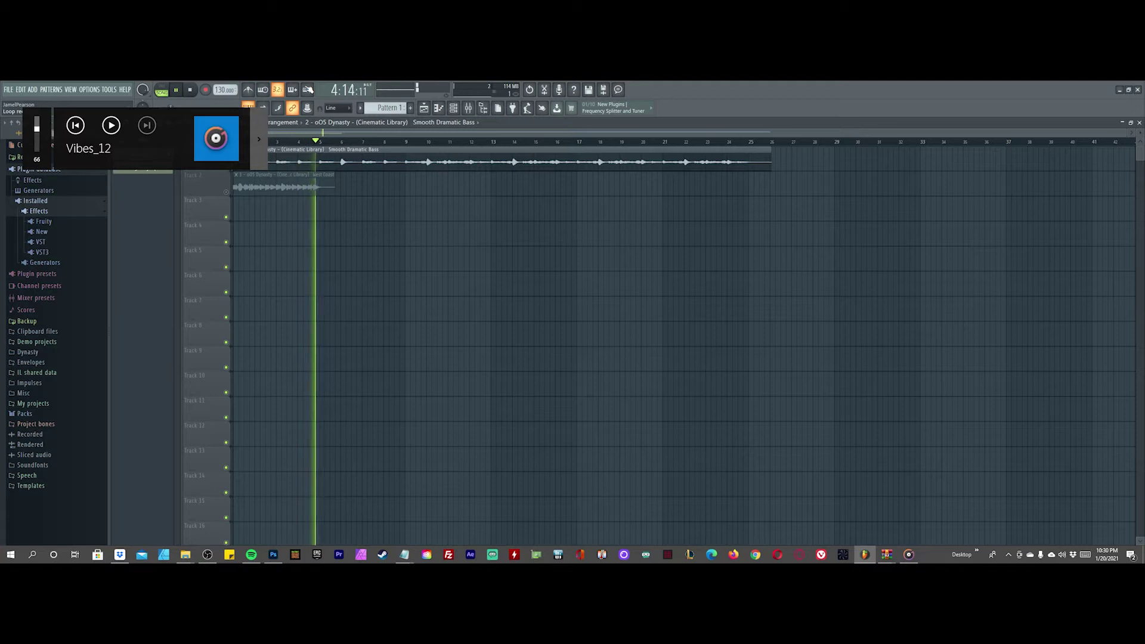
{"action": "key", "text": "XF86AudioRaiseVolume"}
{"action": "key", "text": "XF86AudioRaiseVolume"}
{"action": "key", "text": "XF86AudioRaiseVolume"}
{"action": "key", "text": "XF86AudioRaiseVolume"}
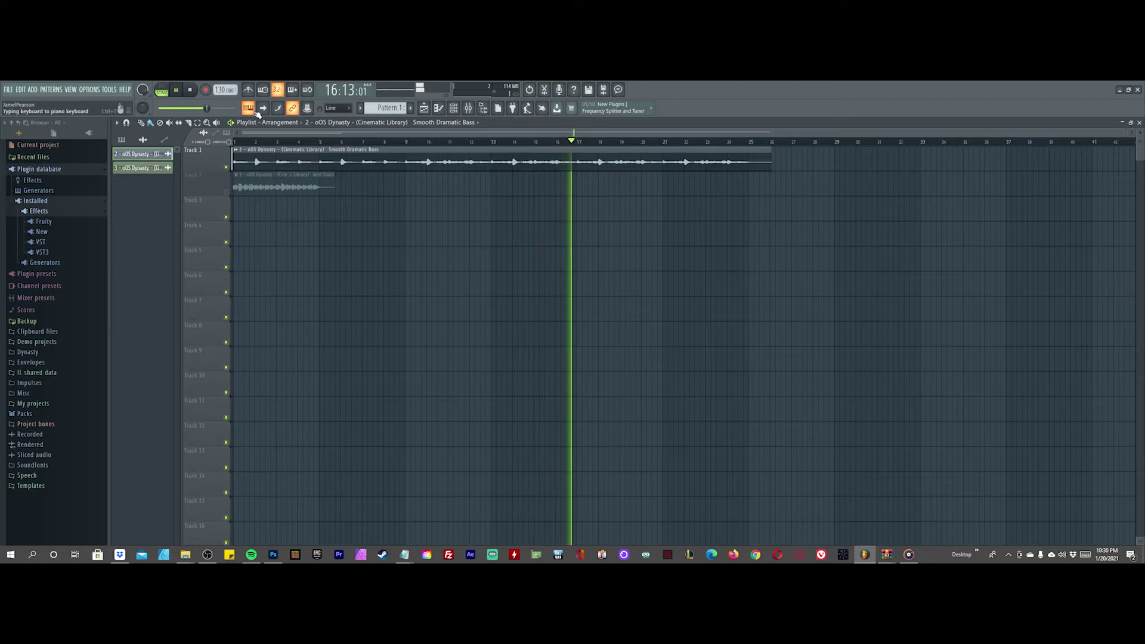
{"action": "key", "text": "XF86AudioRaiseVolume"}
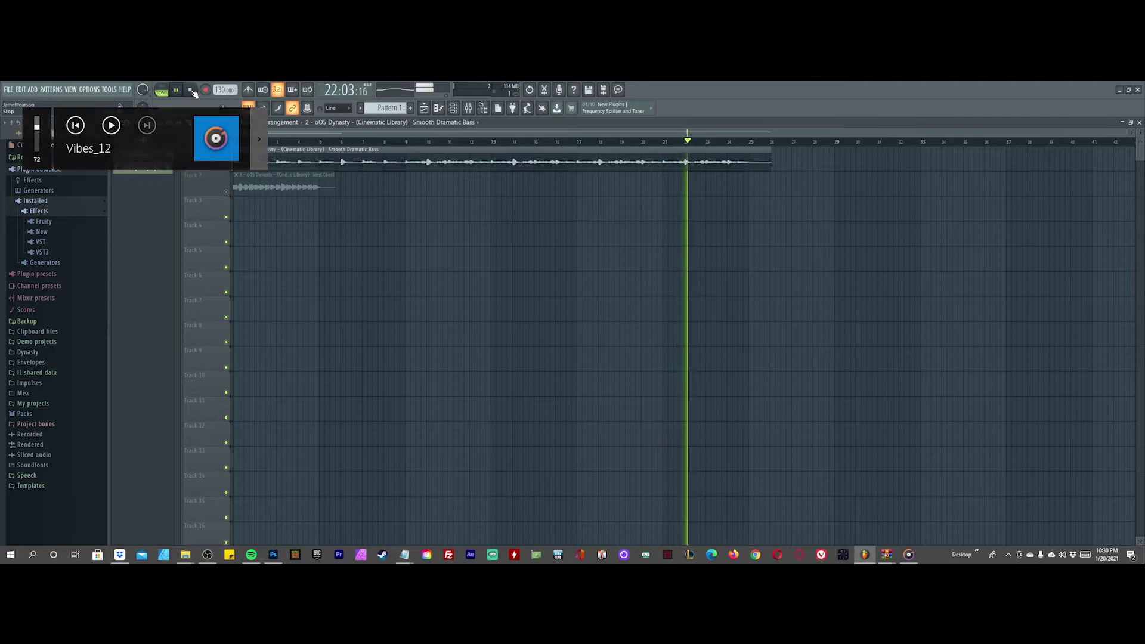
{"action": "left_click", "coordinate": [192, 90]}
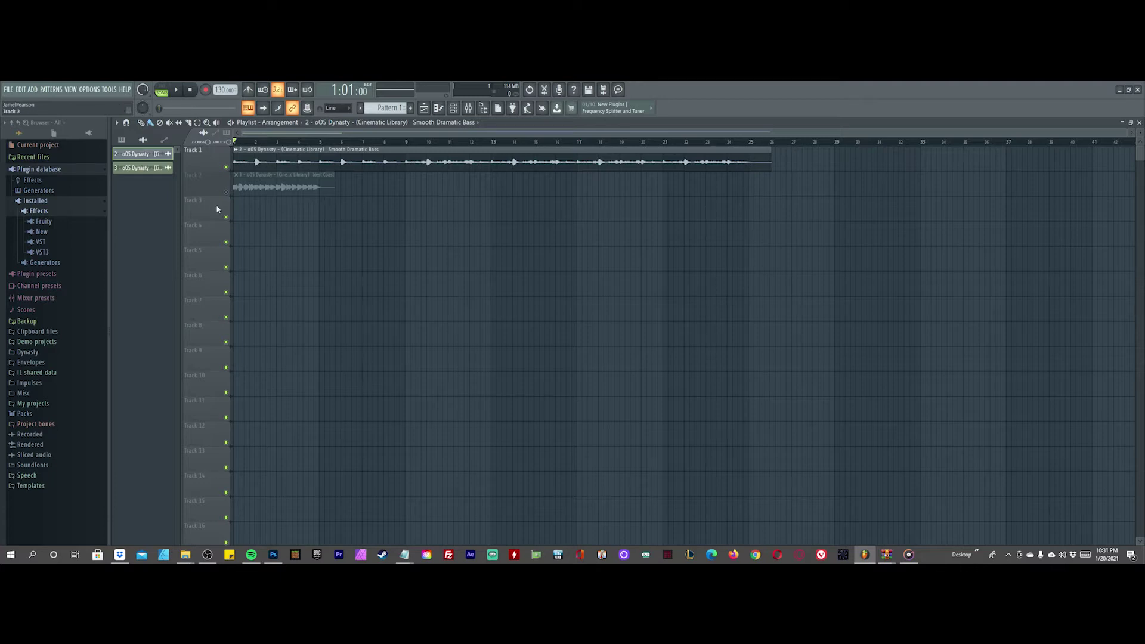
Step: Mute Track 1, unmute Track 2 and audition the West Coast clip on its own
{"action": "left_click", "coordinate": [226, 169]}
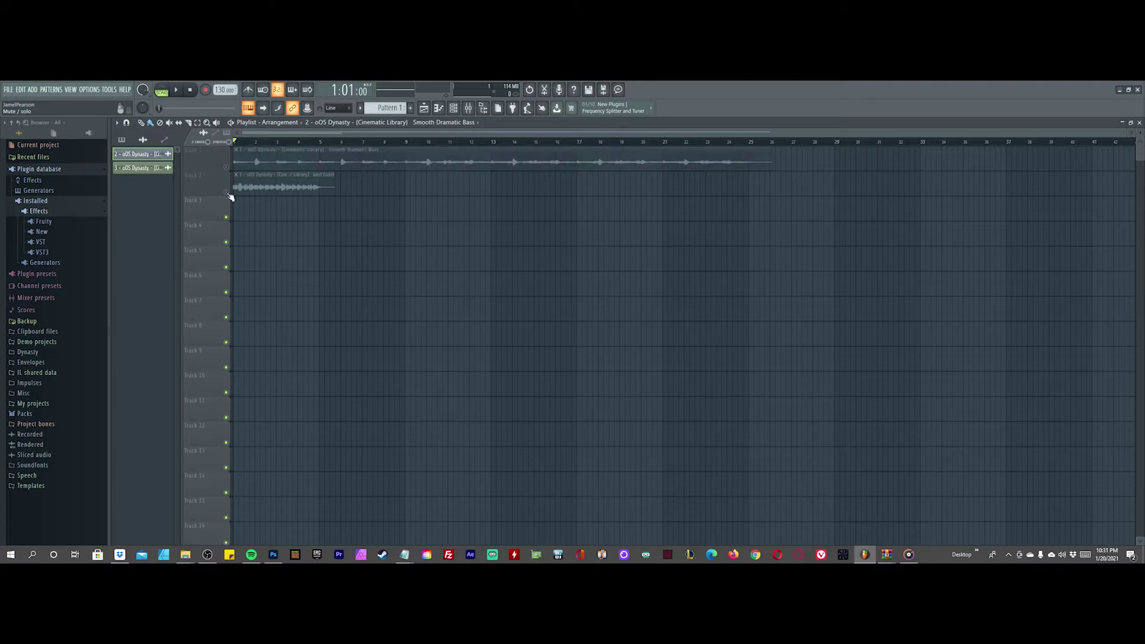
{"action": "left_click", "coordinate": [226, 191]}
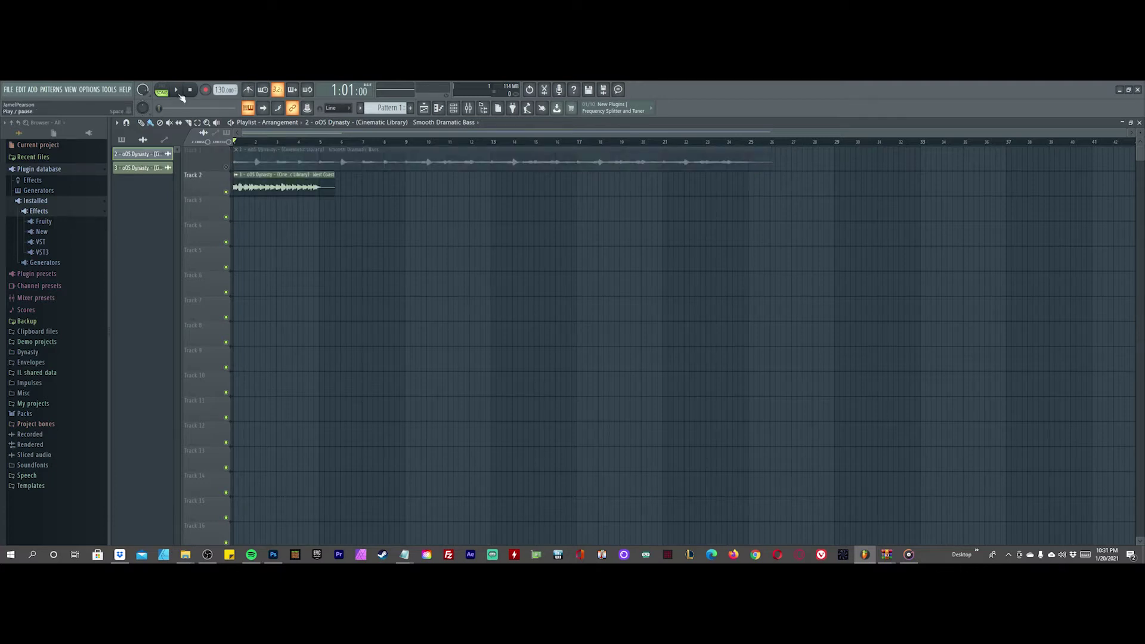
{"action": "key", "text": "space"}
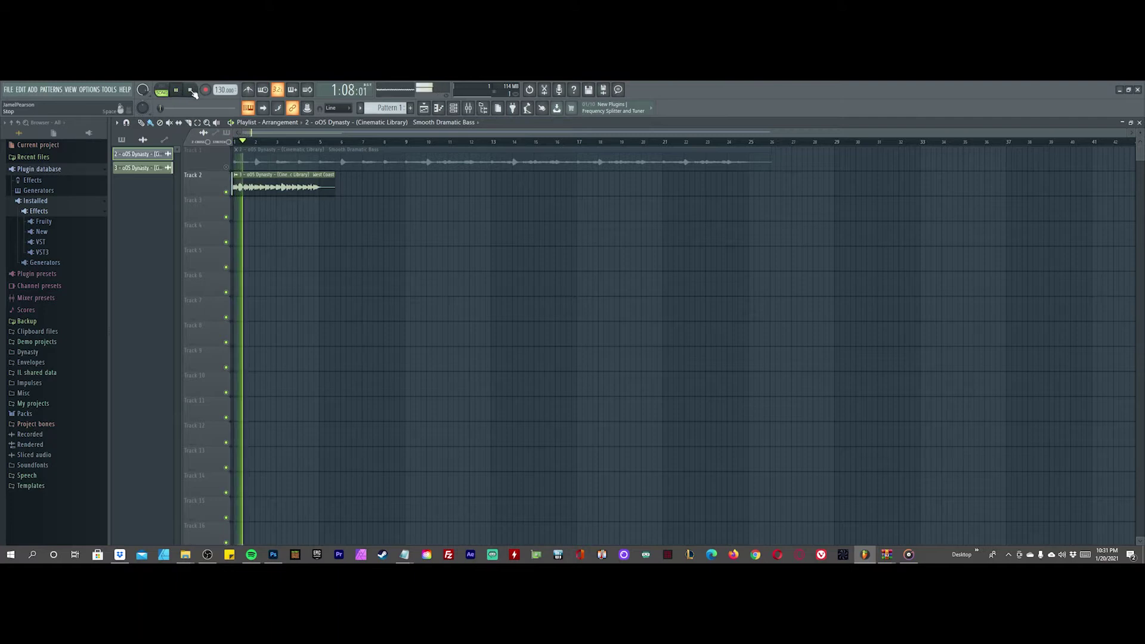
{"action": "left_click", "coordinate": [191, 91]}
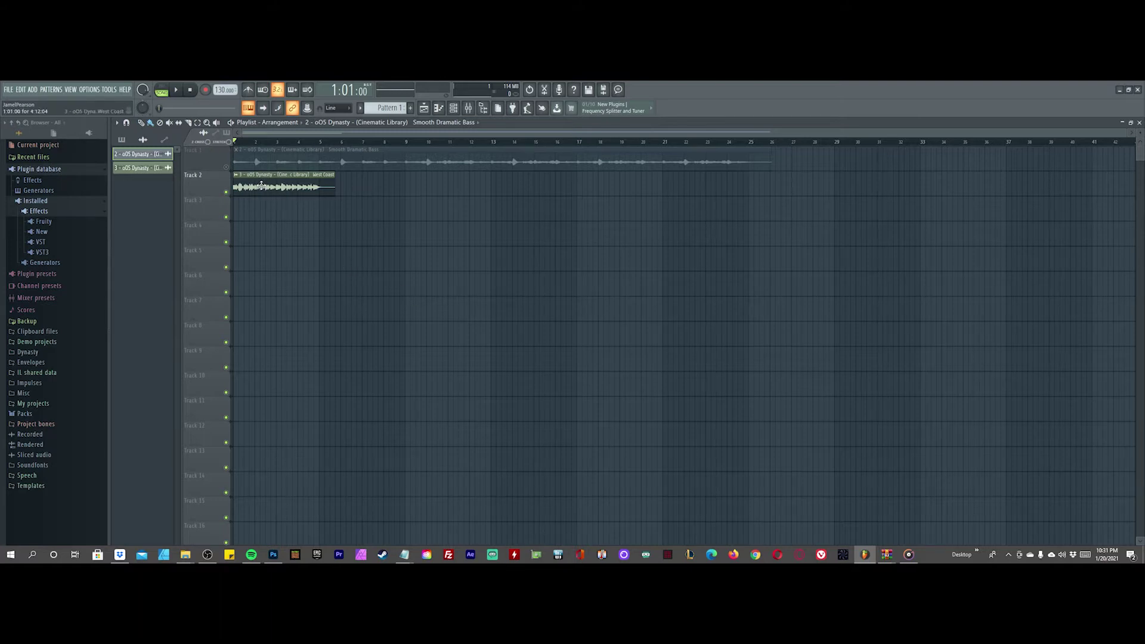
Step: Replay the West Coast clip from the start at a lower system volume, adjusting it to 46, and stop playback
{"action": "key", "text": "XF86AudioLowerVolume"}
{"action": "key", "text": "XF86AudioLowerVolume"}
{"action": "key", "text": "XF86AudioLowerVolume"}
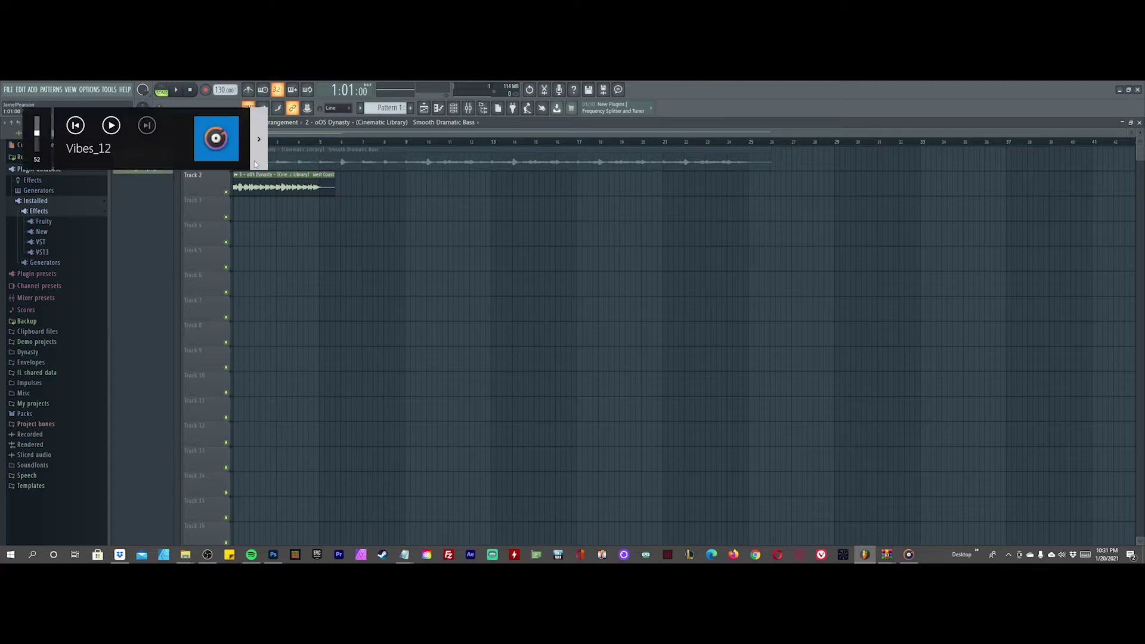
{"action": "left_click", "coordinate": [177, 90]}
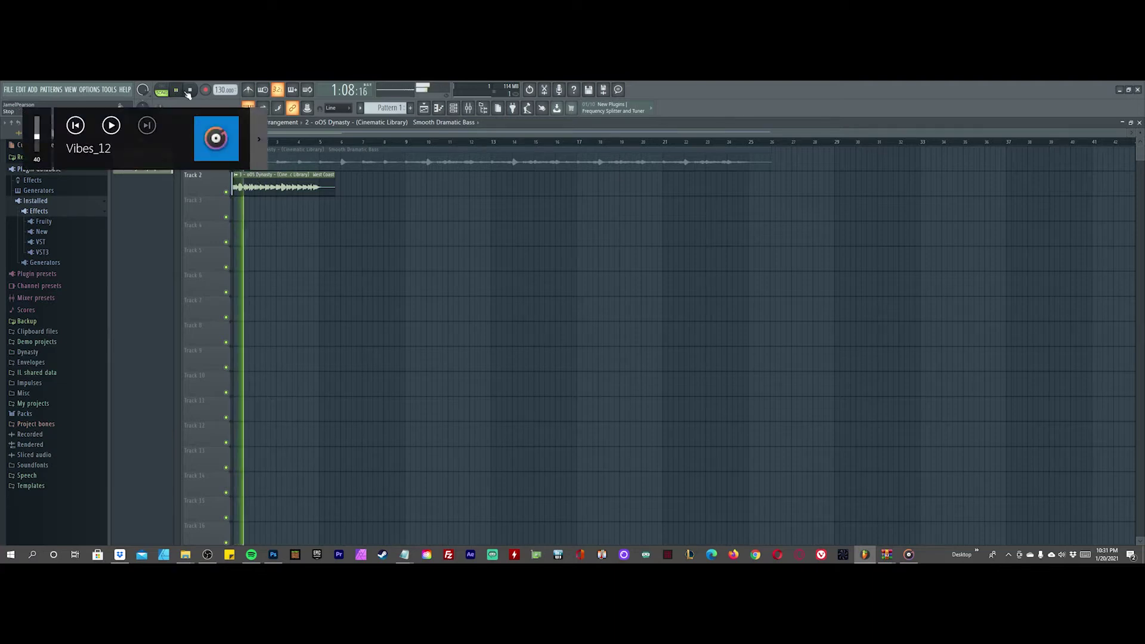
{"action": "key", "text": "XF86AudioRaiseVolume"}
{"action": "key", "text": "XF86AudioRaiseVolume"}
{"action": "key", "text": "XF86AudioRaiseVolume"}
{"action": "key", "text": "XF86AudioRaiseVolume"}
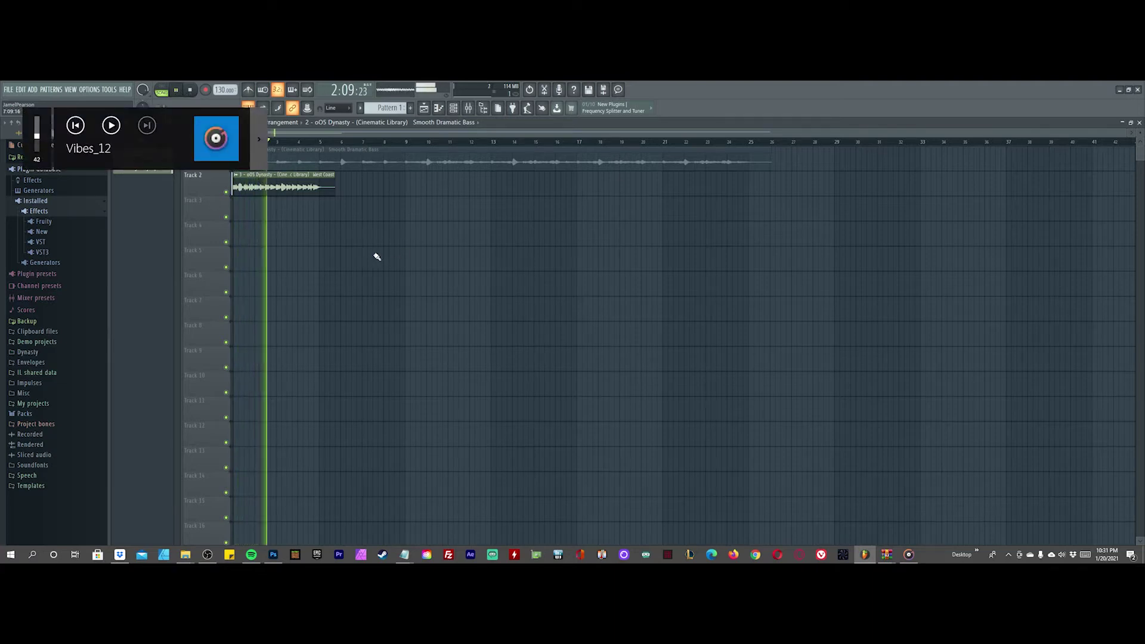
{"action": "key", "text": "XF86AudioRaiseVolume"}
{"action": "key", "text": "XF86AudioRaiseVolume"}
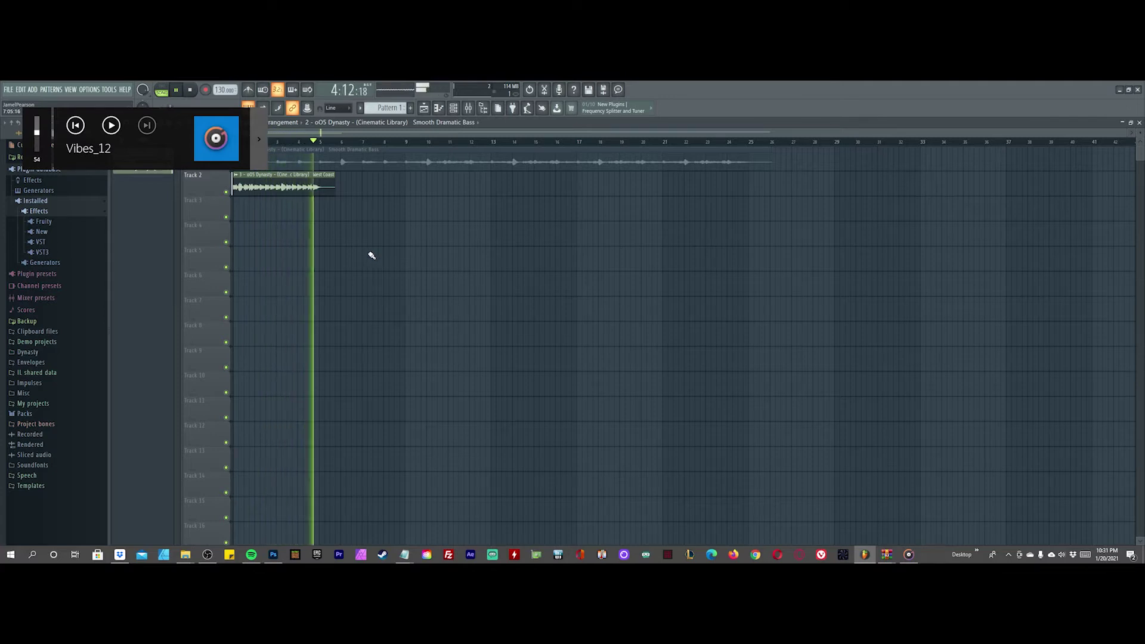
{"action": "key", "text": "XF86AudioLowerVolume"}
{"action": "key", "text": "XF86AudioLowerVolume"}
{"action": "key", "text": "XF86AudioLowerVolume"}
{"action": "left_click", "coordinate": [190, 90]}
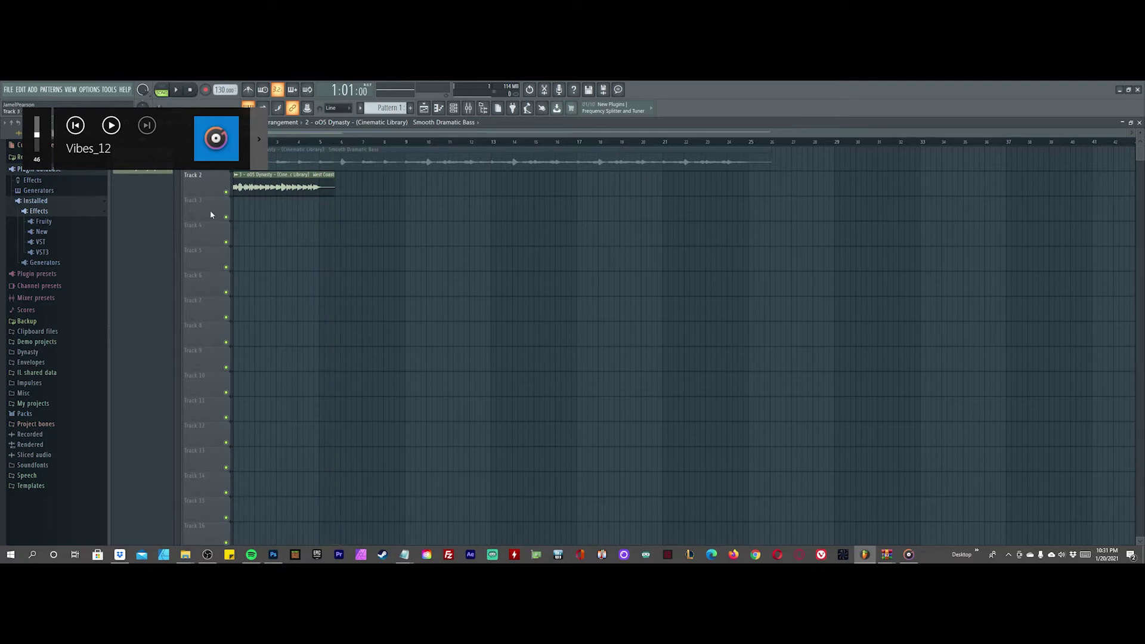
Step: Delete the West Coast clip from Track 2 and add its WAV file back from the oO5 Dynasty - (Cinematic Library) folder
{"action": "left_click", "coordinate": [279, 182]}
{"action": "right_click", "coordinate": [272, 191]}
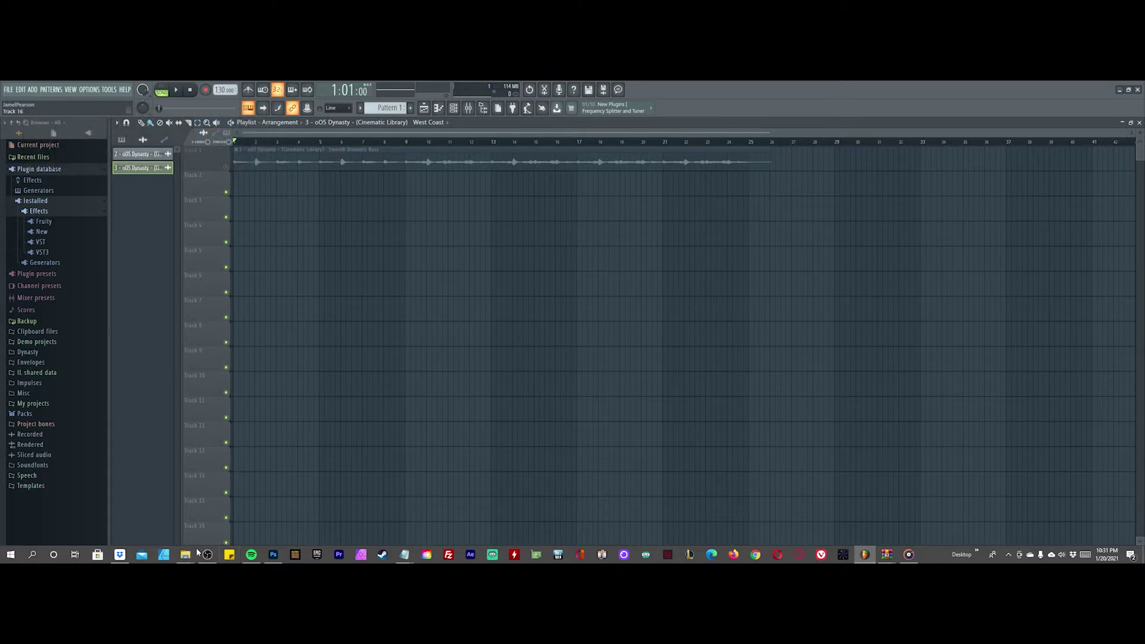
{"action": "mouse_move", "coordinate": [185, 557]}
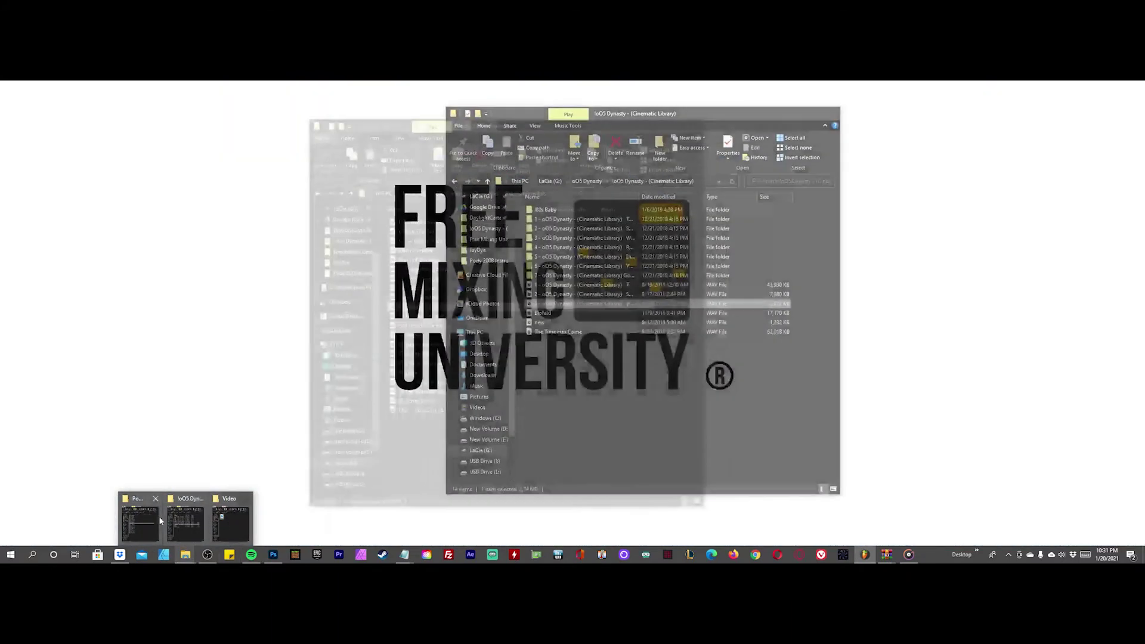
{"action": "mouse_move", "coordinate": [151, 523]}
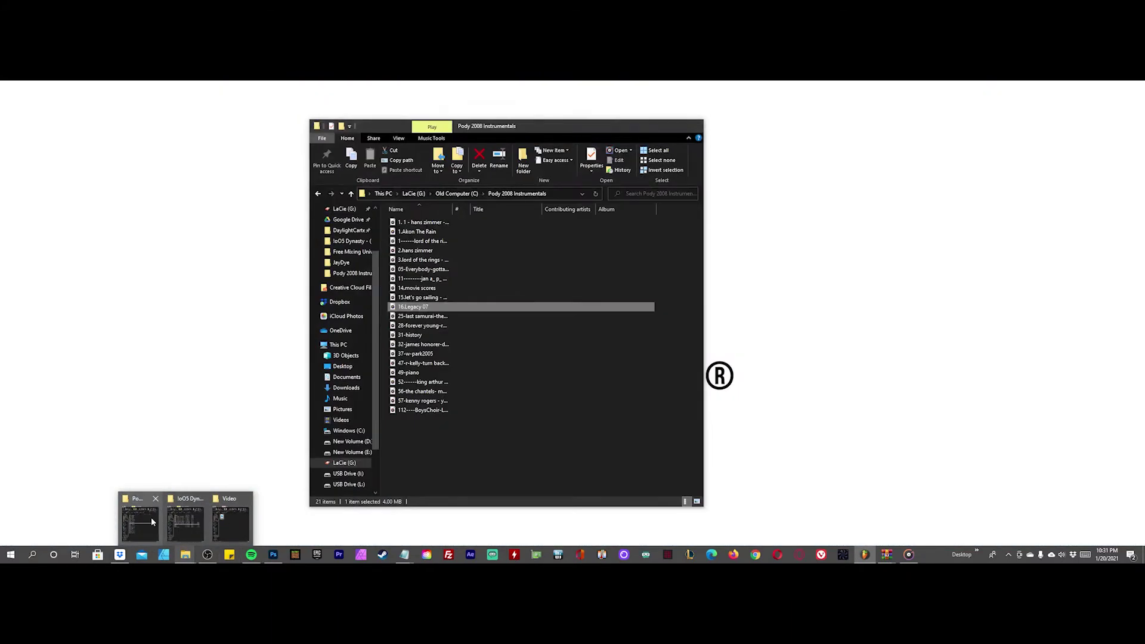
{"action": "mouse_move", "coordinate": [187, 525]}
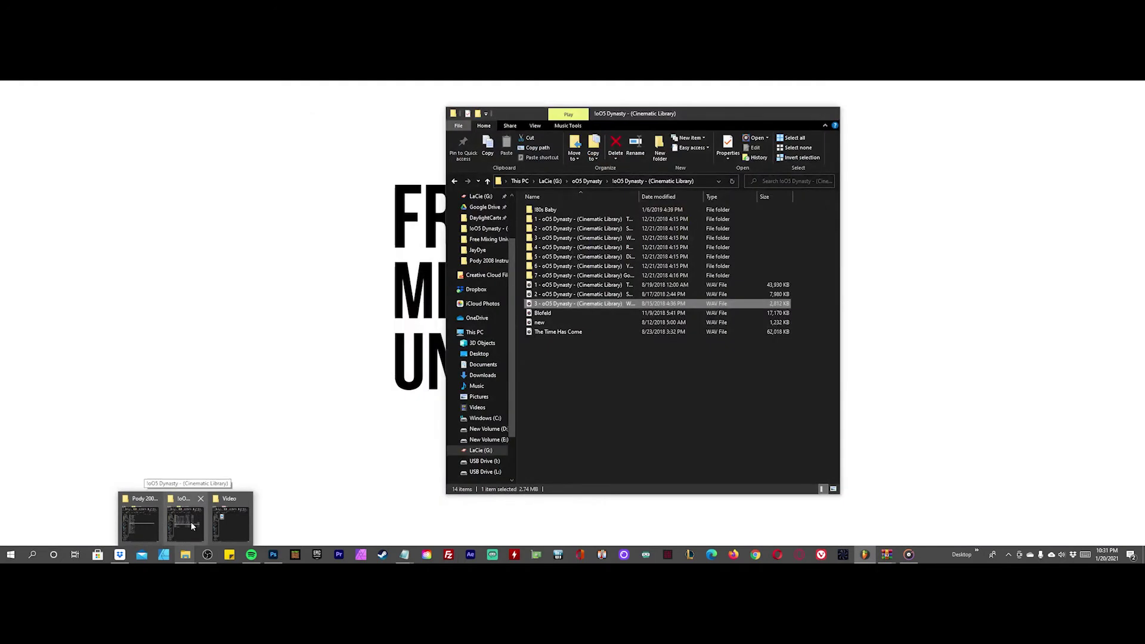
{"action": "left_click", "coordinate": [187, 524]}
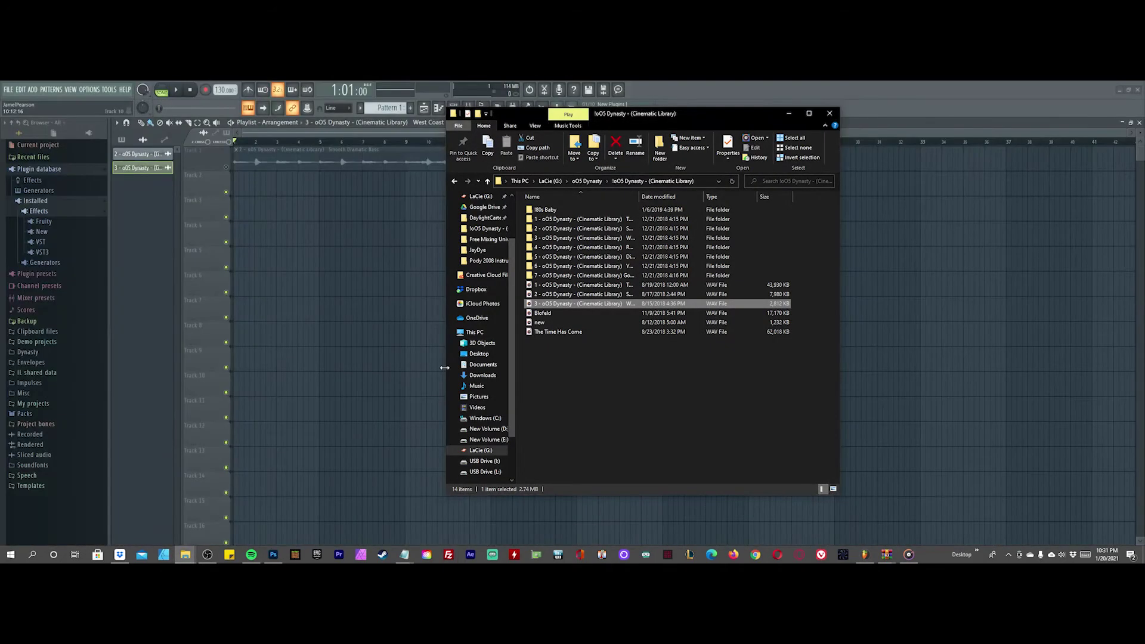
{"action": "double_click", "coordinate": [529, 305]}
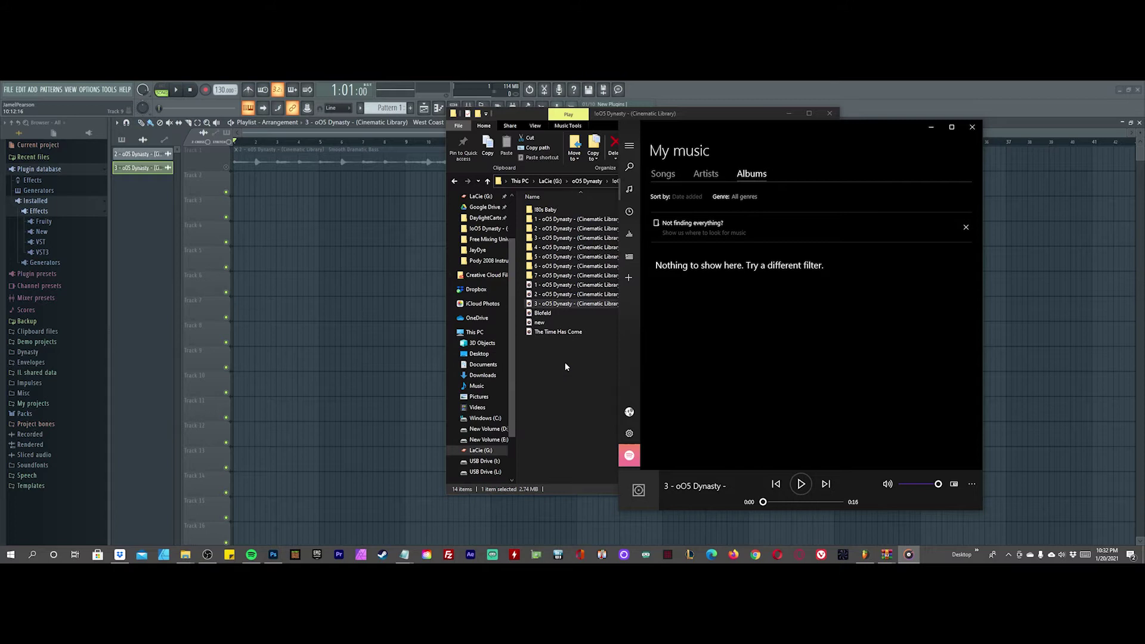
{"action": "left_click_drag", "start_coordinate": [553, 304], "coordinate": [260, 168]}
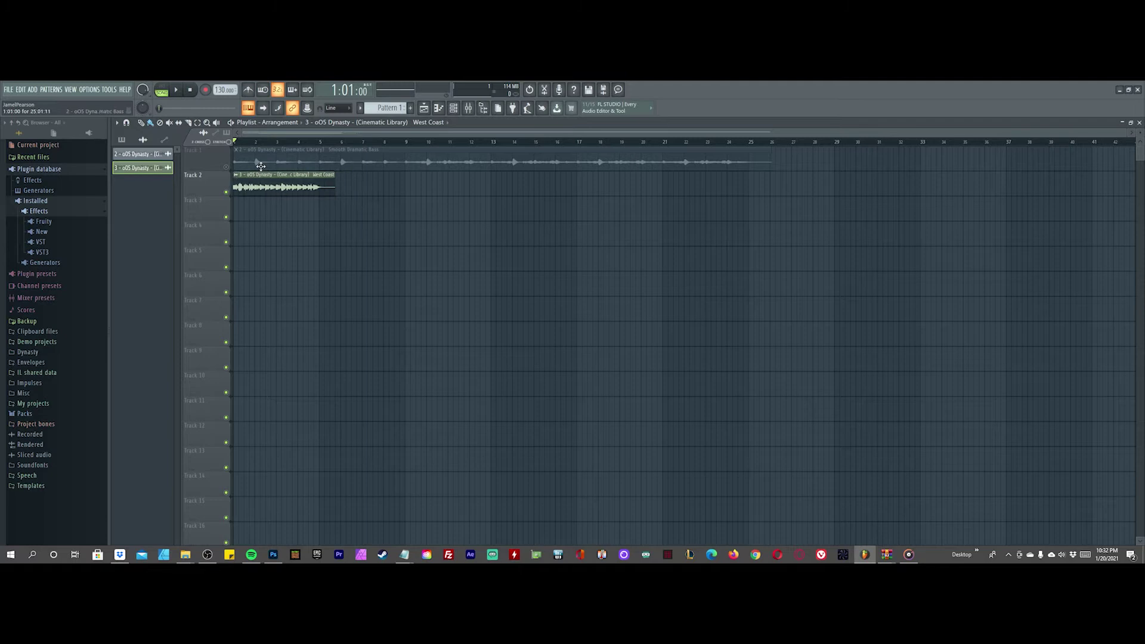
Step: Lower the project tempo to 129 BPM while the West Coast clip plays, without restretching all channels
{"action": "key", "text": "space"}
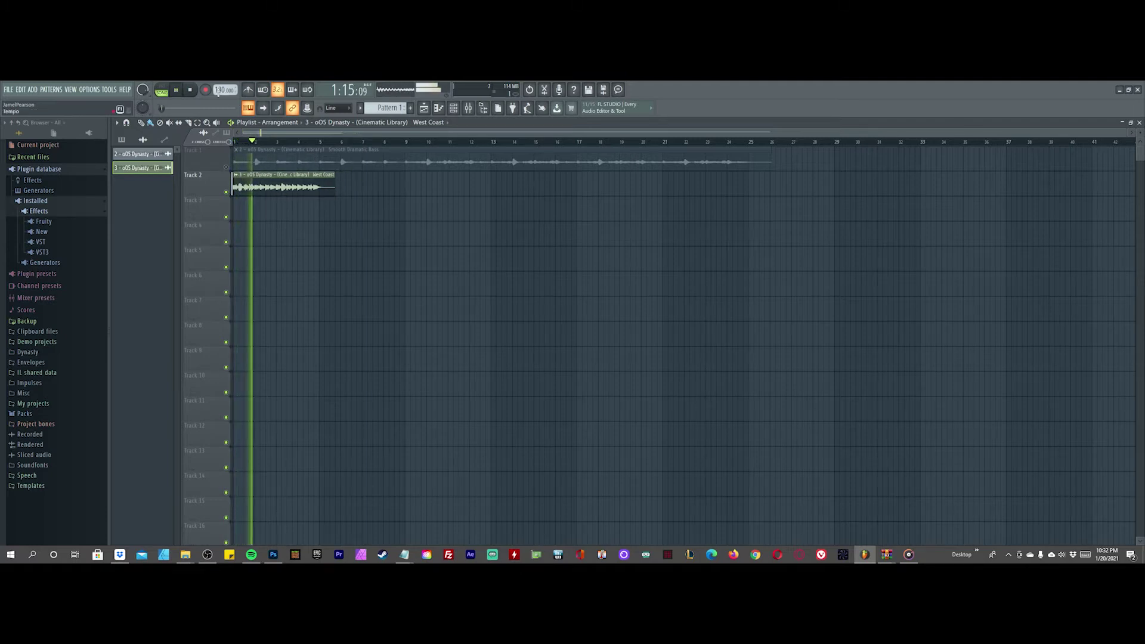
{"action": "scroll", "coordinate": [224, 90], "scroll_direction": "down", "scroll_amount": 1}
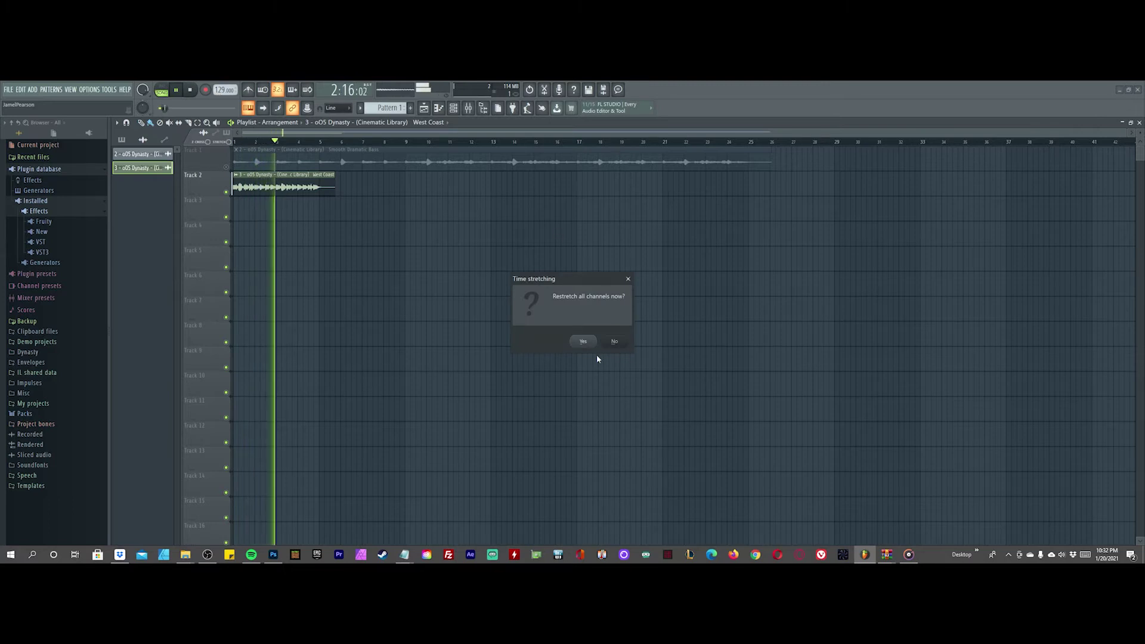
{"action": "left_click", "coordinate": [615, 341]}
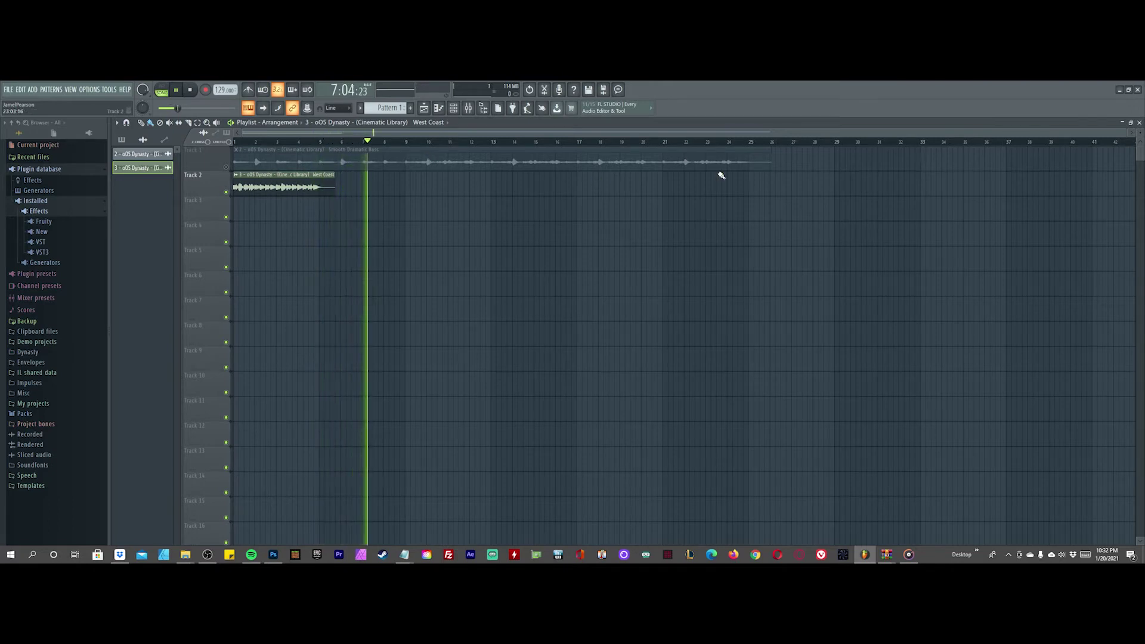
Step: Close the playlist and piano roll, and bring up the mixer with playback stopped
{"action": "left_click", "coordinate": [1140, 123]}
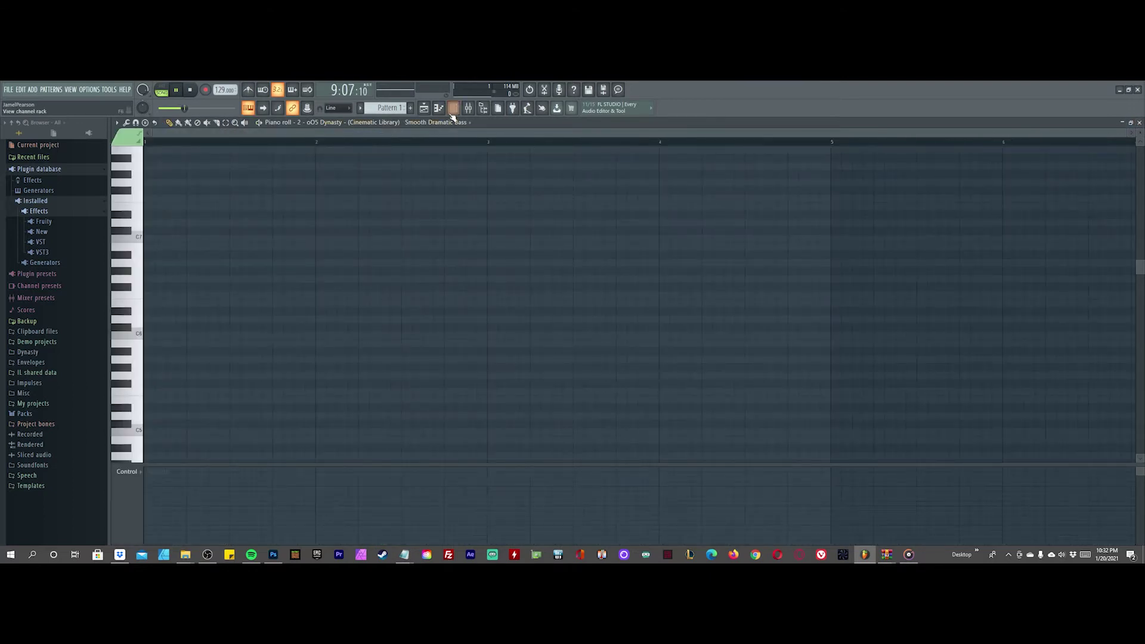
{"action": "left_click", "coordinate": [469, 108]}
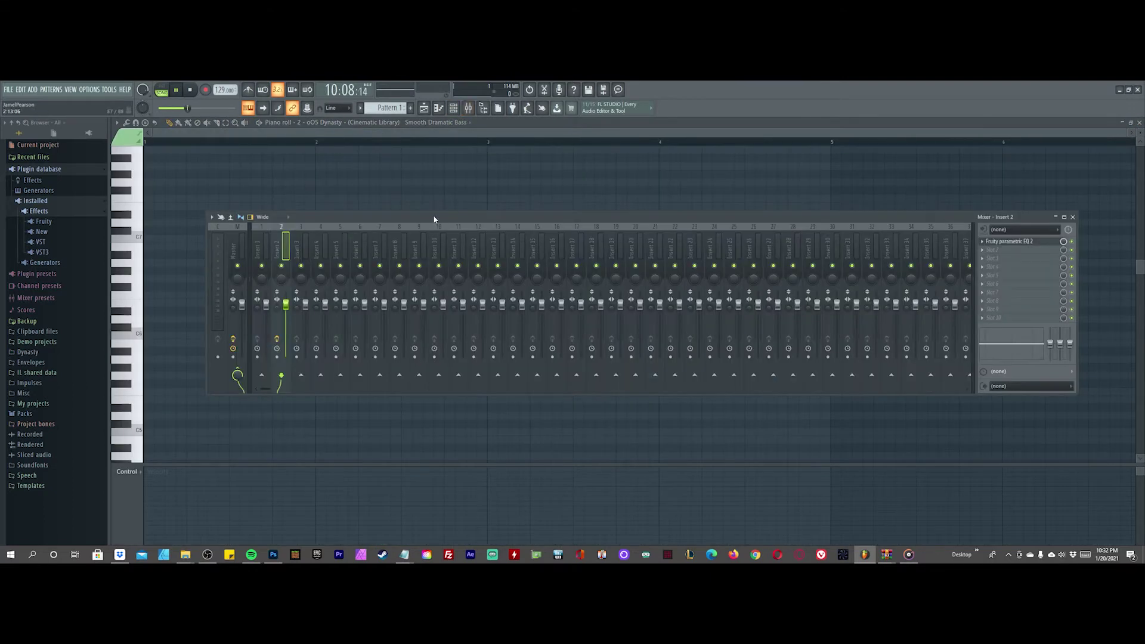
{"action": "left_click_drag", "start_coordinate": [433, 215], "coordinate": [392, 202]}
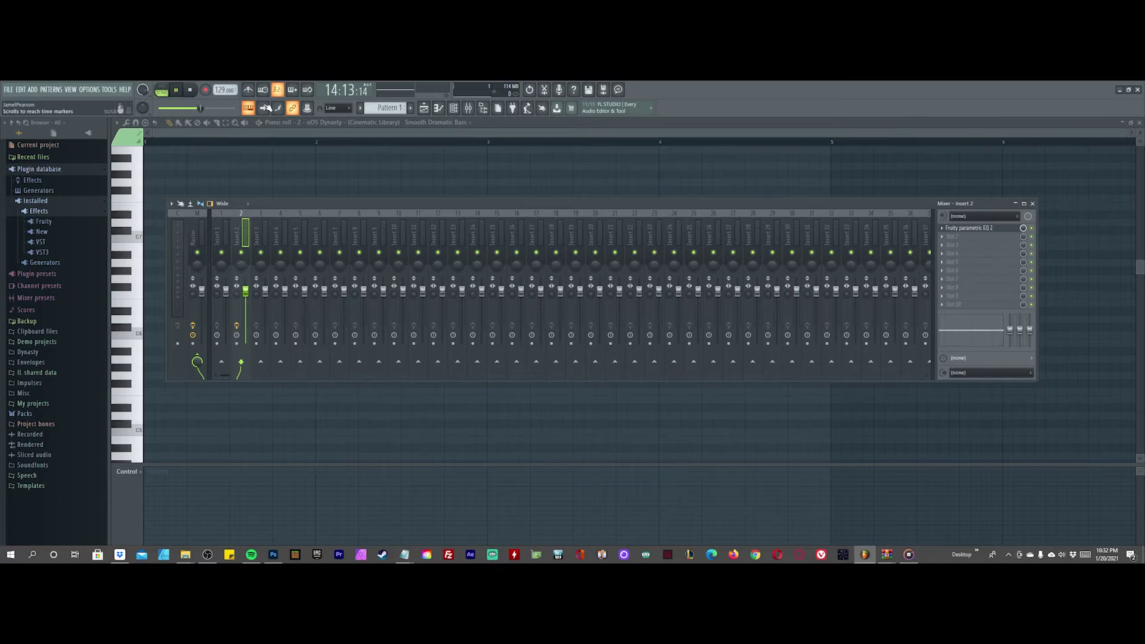
{"action": "left_click", "coordinate": [191, 90]}
{"action": "key", "text": "F9"}
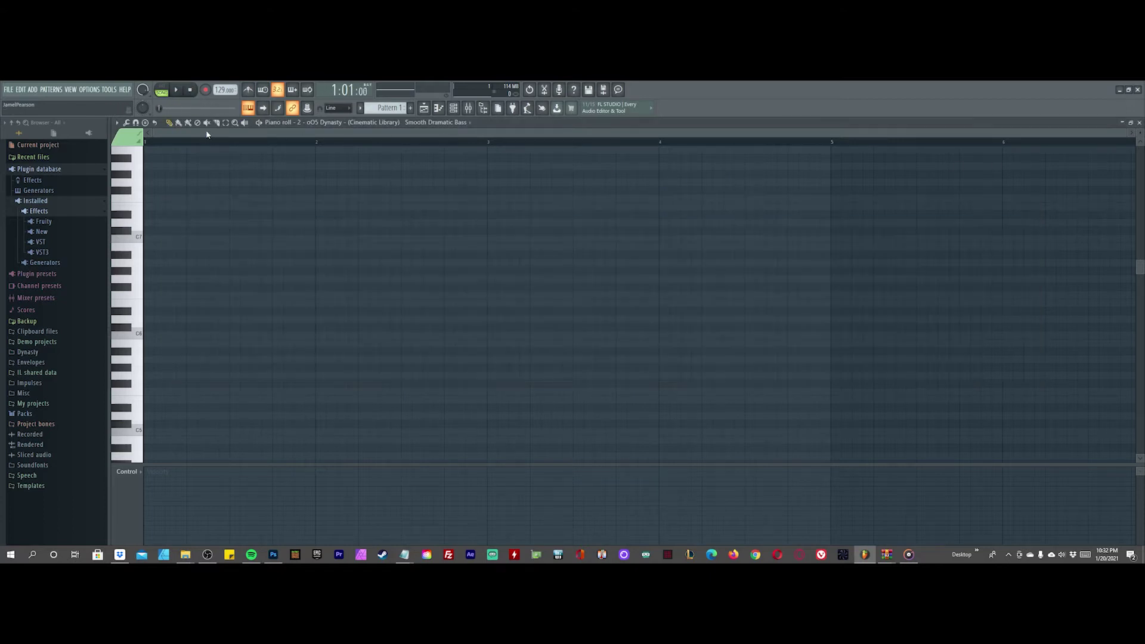
{"action": "left_click", "coordinate": [1140, 123]}
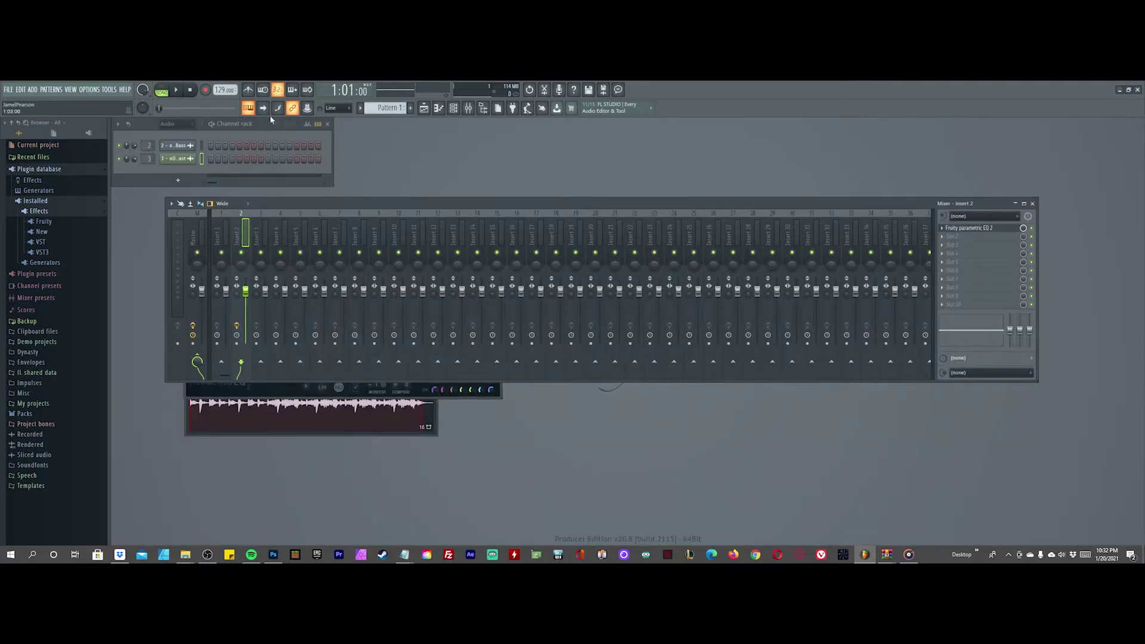
Step: Check the playlist, close it, and route the West Coast channel to mixer track Insert 3
{"action": "left_click", "coordinate": [424, 108]}
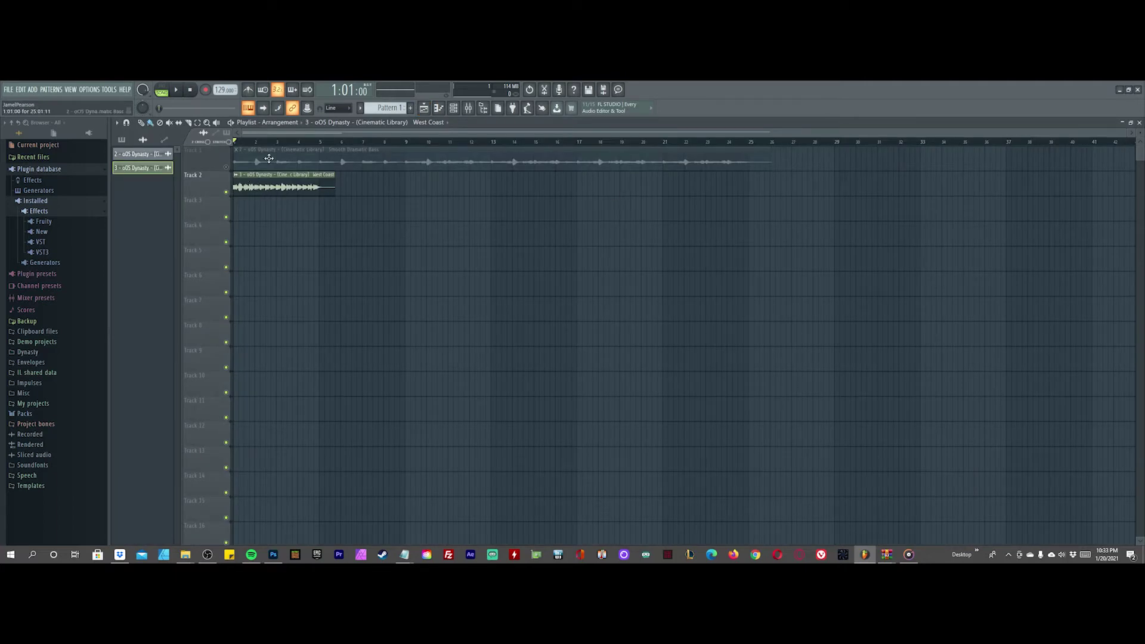
{"action": "left_click", "coordinate": [1140, 123]}
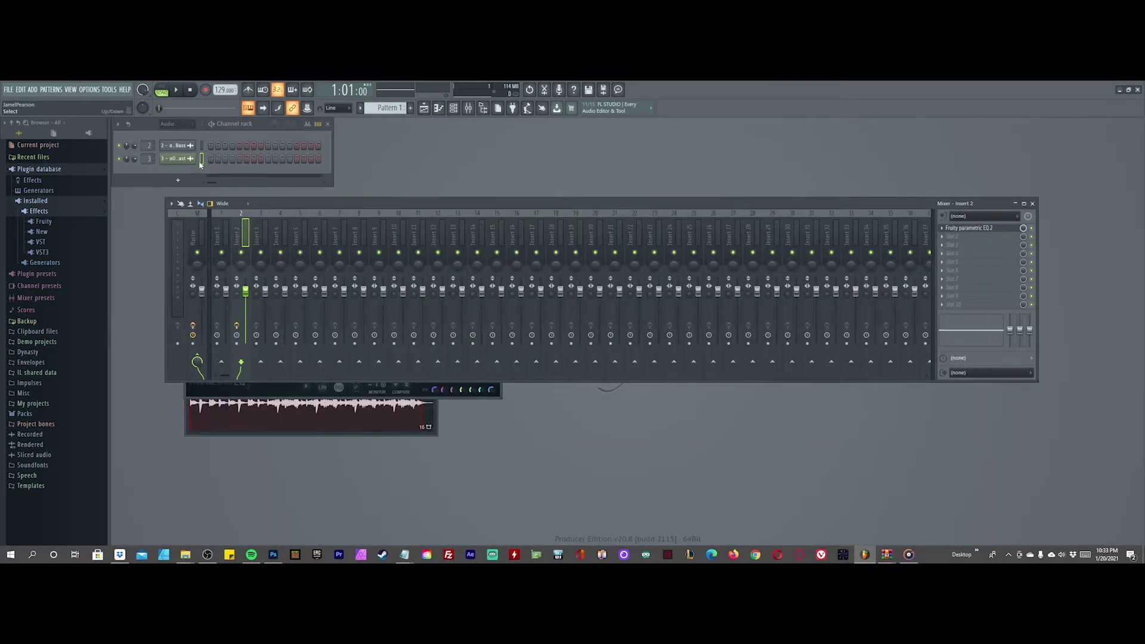
{"action": "left_click", "coordinate": [179, 158]}
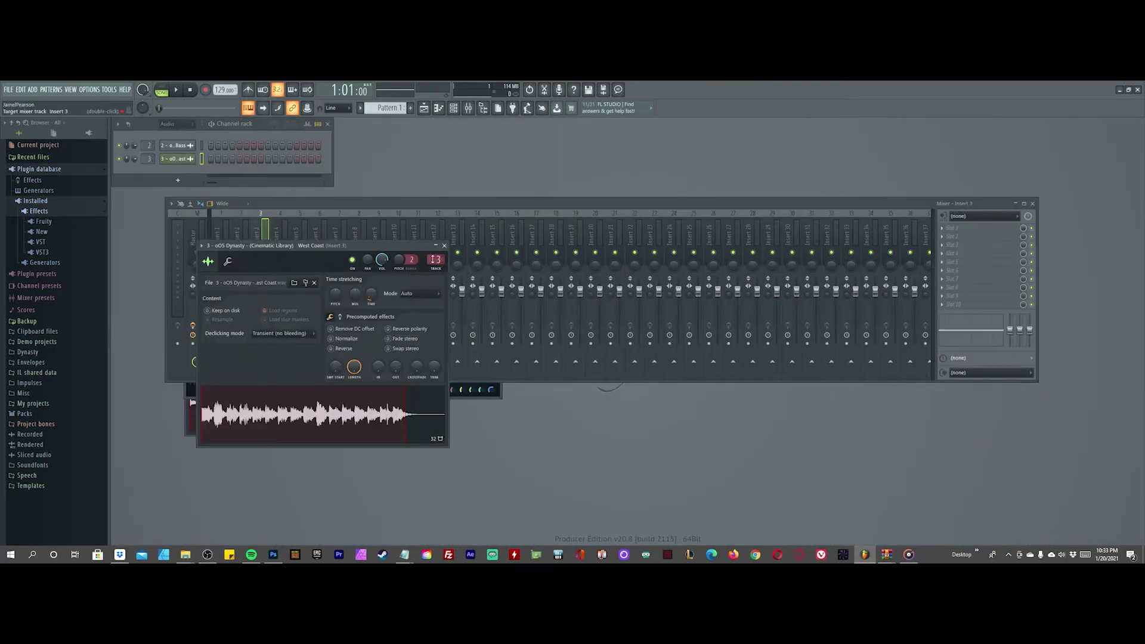
{"action": "scroll", "coordinate": [437, 260], "scroll_direction": "down", "scroll_amount": 1}
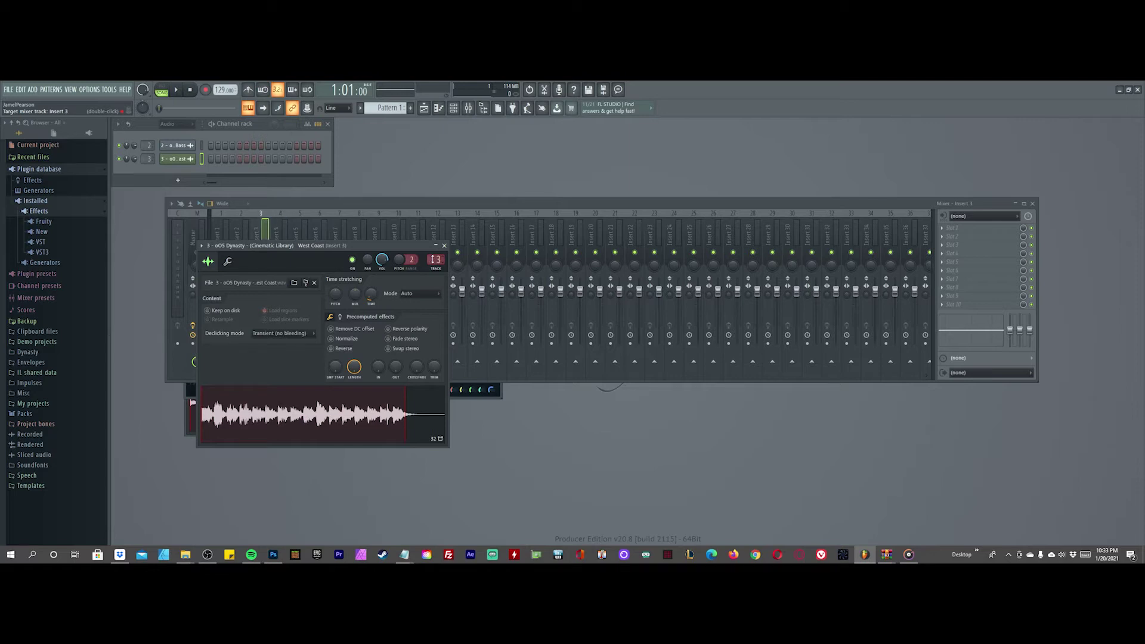
Step: Load Fruity Parametric EQ 2 into the first effect slot of Insert 3 and move its window to the middle of the mixer
{"action": "left_click", "coordinate": [963, 232]}
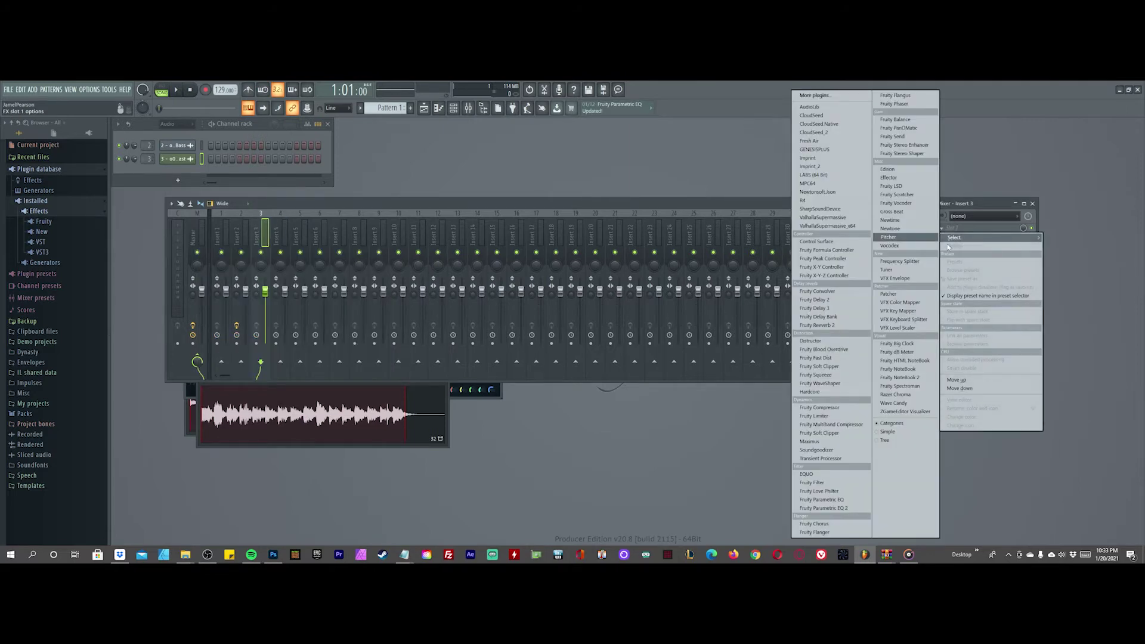
{"action": "left_click", "coordinate": [839, 509]}
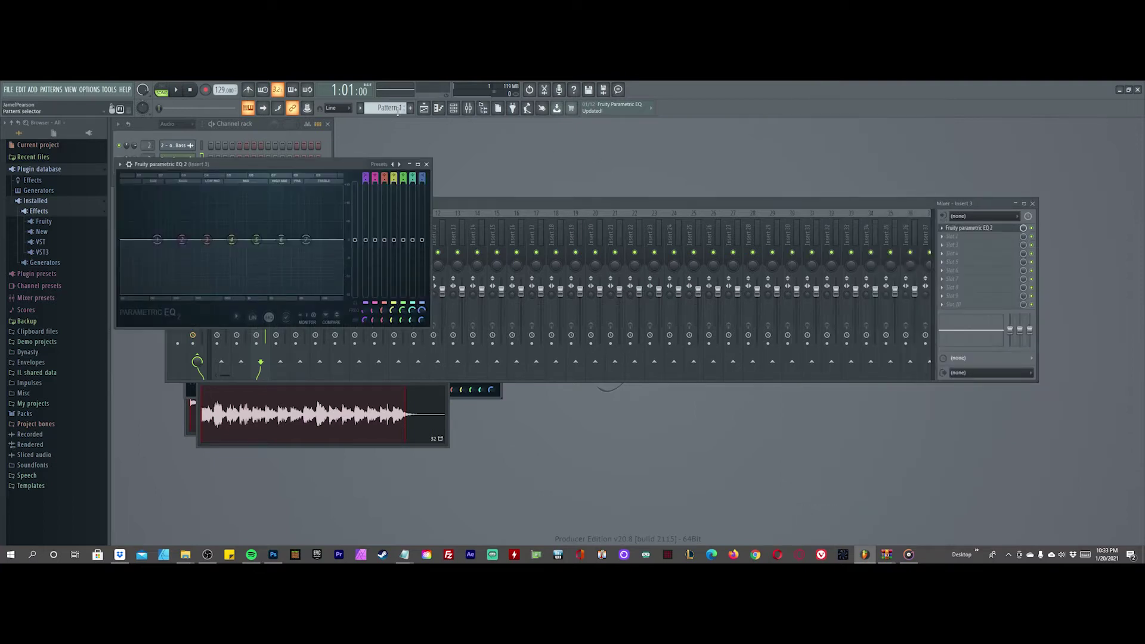
{"action": "left_click_drag", "start_coordinate": [355, 166], "coordinate": [659, 199]}
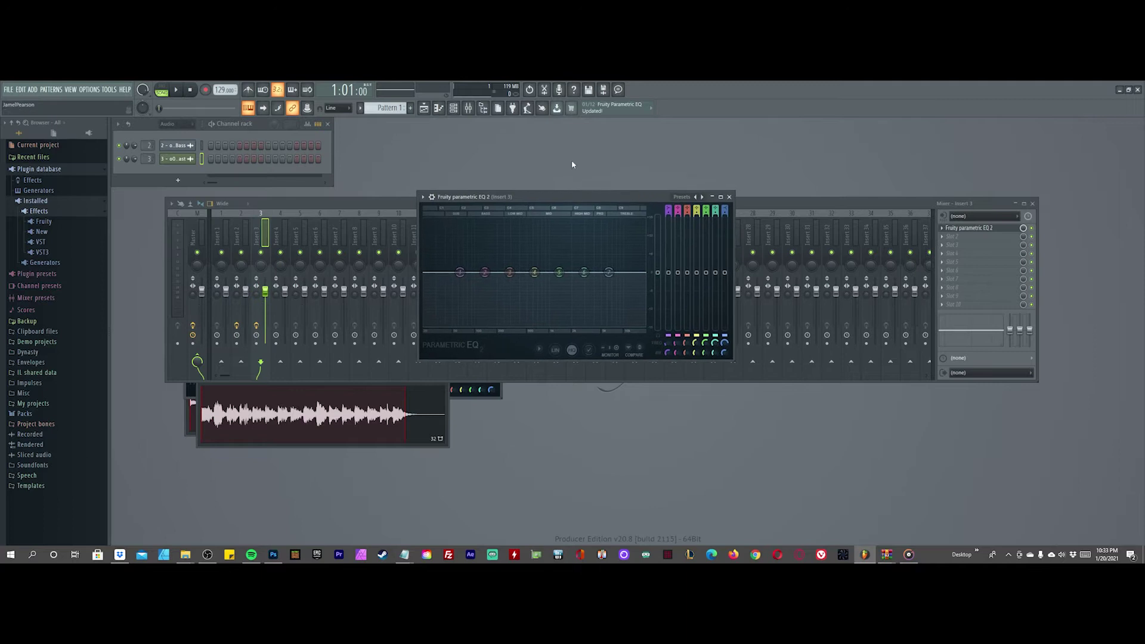
Step: Play the West Coast clip twice from the start to examine its frequency spectrum in the EQ, stopping after each pass
{"action": "left_click", "coordinate": [185, 92]}
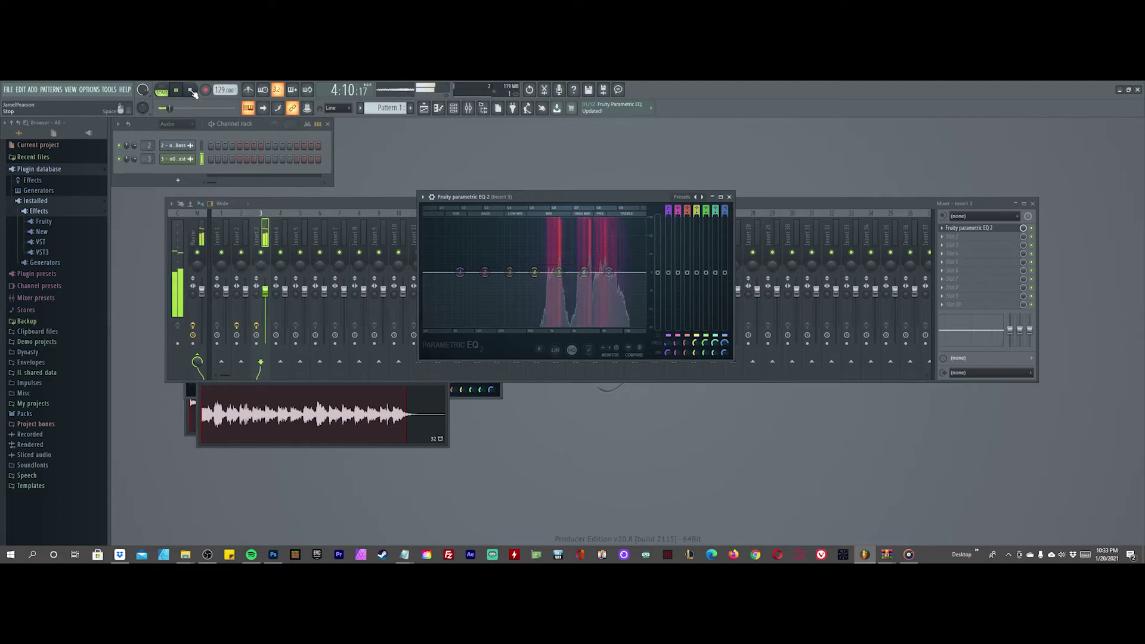
{"action": "left_click", "coordinate": [191, 90]}
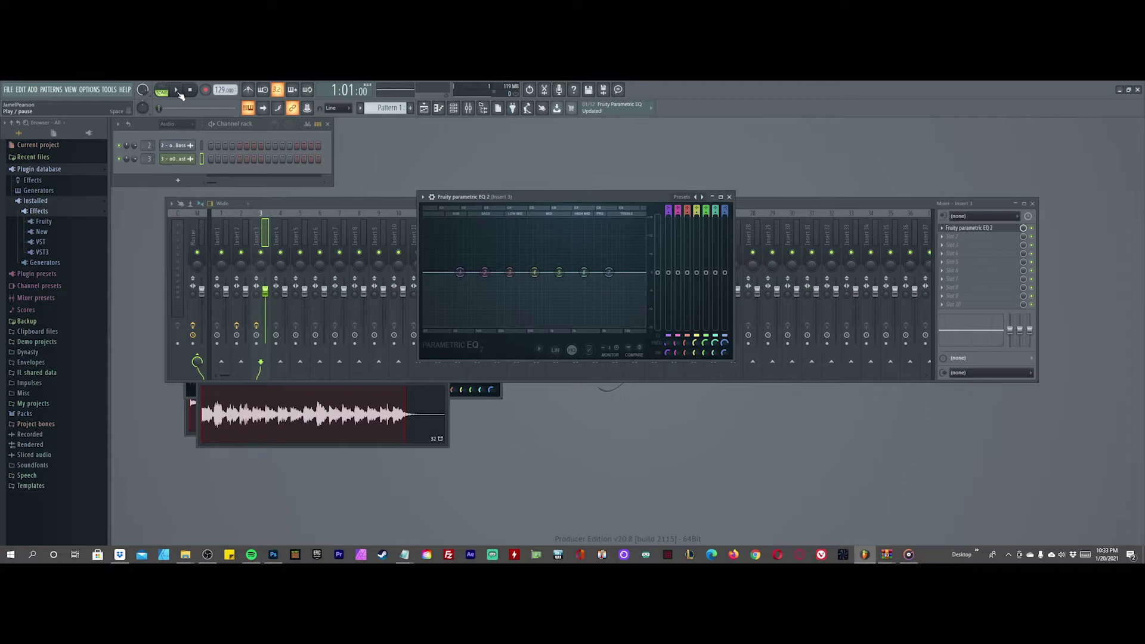
{"action": "left_click", "coordinate": [177, 91]}
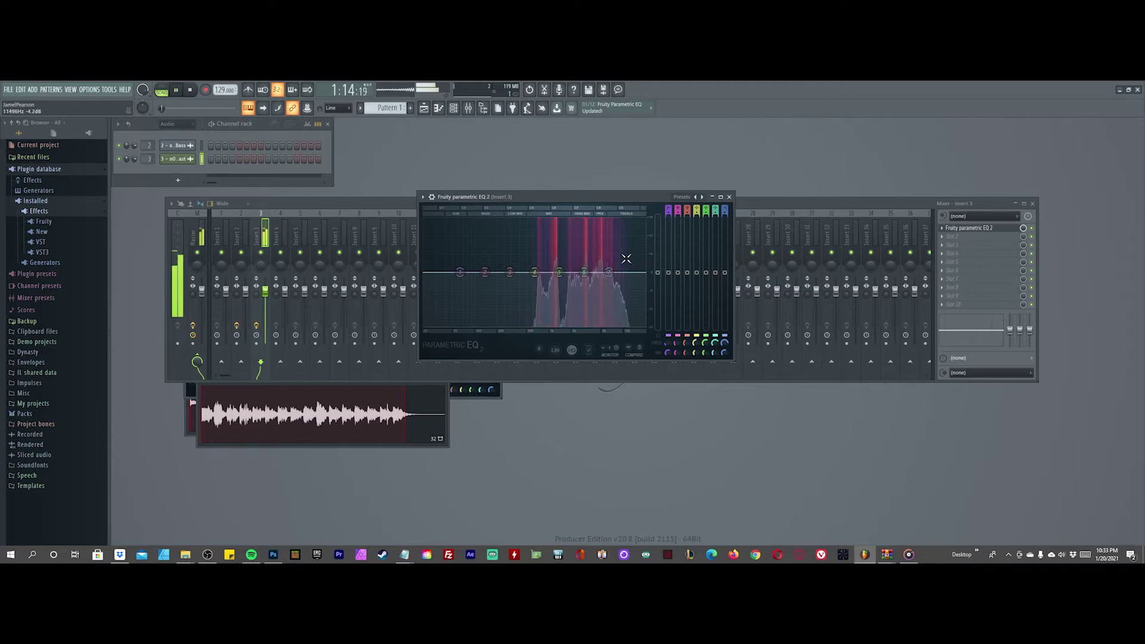
{"action": "left_click", "coordinate": [192, 90]}
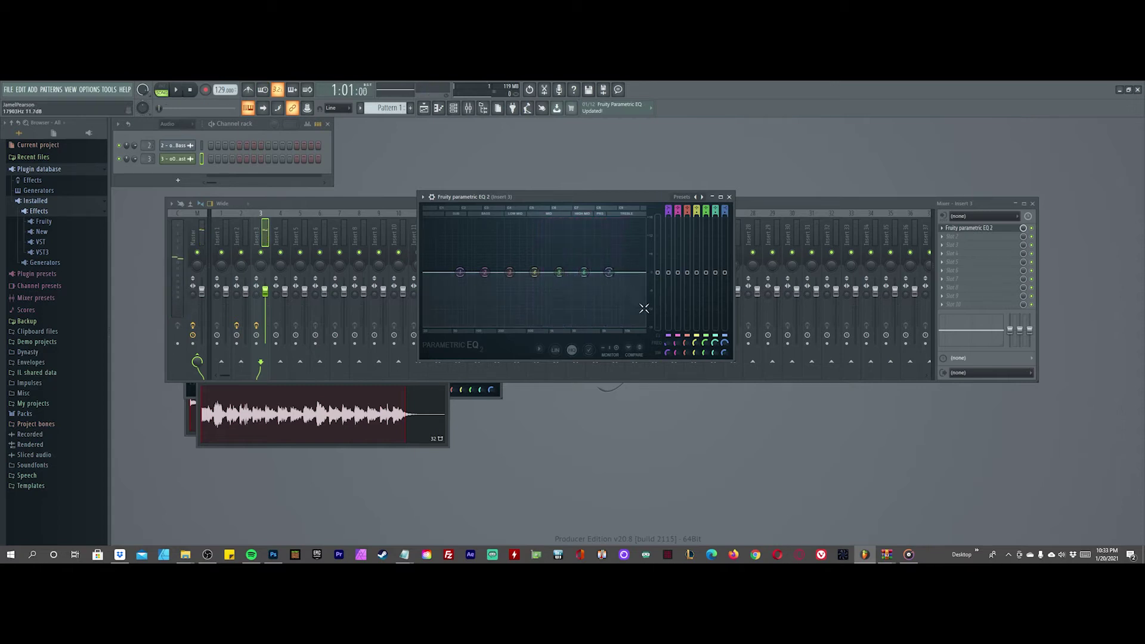
{"action": "mouse_move", "coordinate": [608, 273]}
{"action": "left_mouse_down"}
{"action": "mouse_move", "coordinate": [624, 299]}
{"action": "mouse_move", "coordinate": [606, 285]}
{"action": "left_mouse_up"}
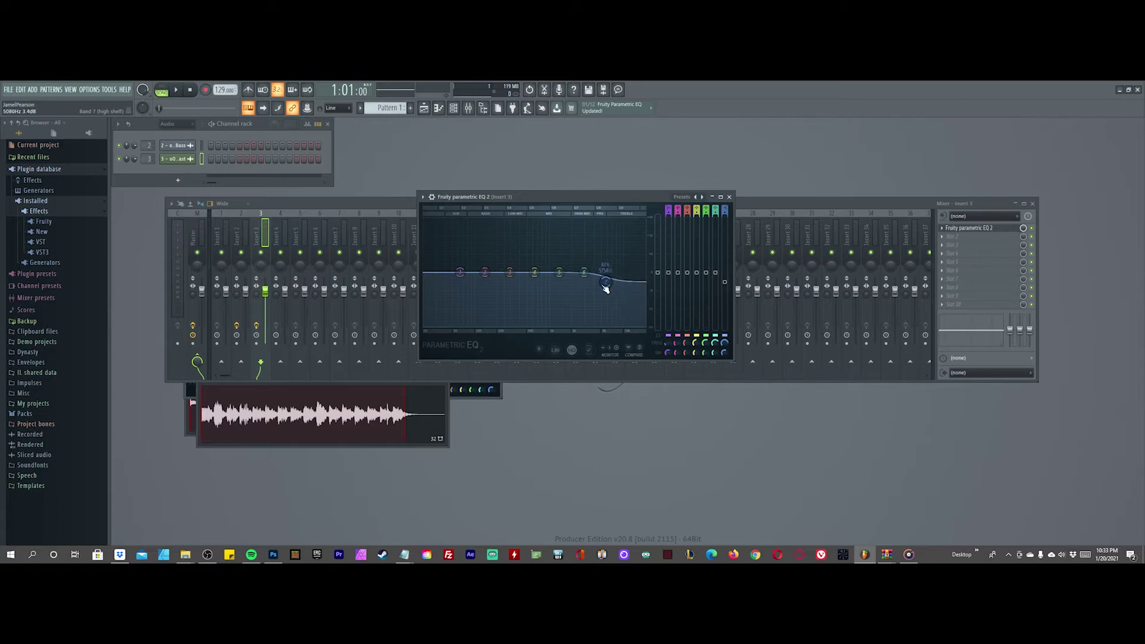
{"action": "right_click", "coordinate": [608, 284]}
{"action": "left_click", "coordinate": [622, 294]}
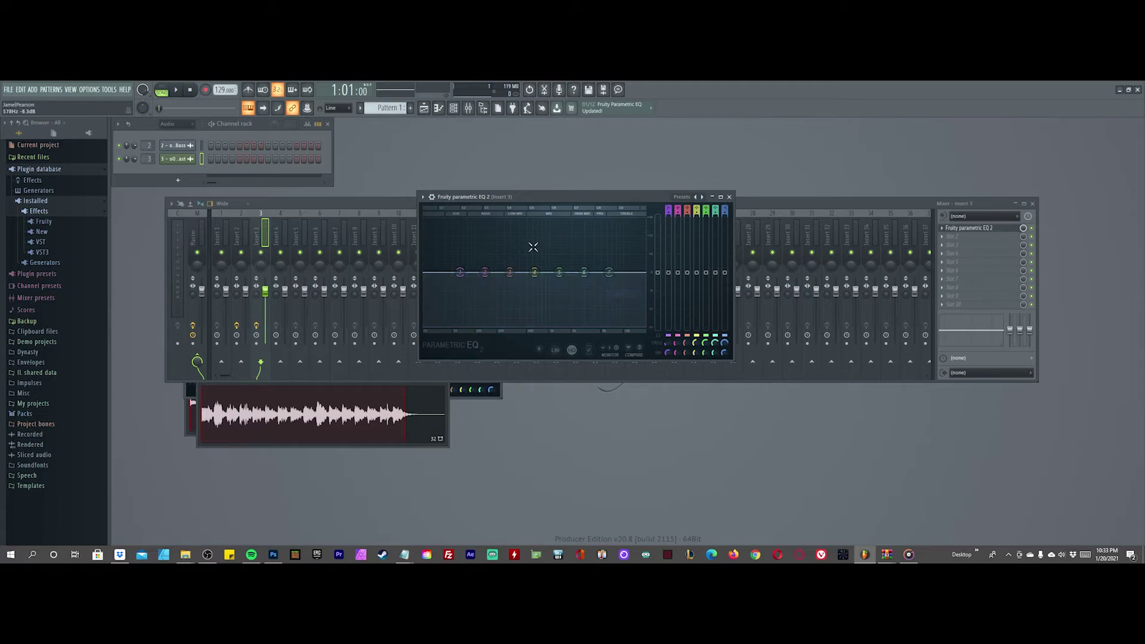
Step: Select a playlist loop range covering the full West Coast clip, start looped playback and close the playlist
{"action": "key", "text": "space"}
{"action": "left_click", "coordinate": [191, 90]}
{"action": "left_click", "coordinate": [429, 113]}
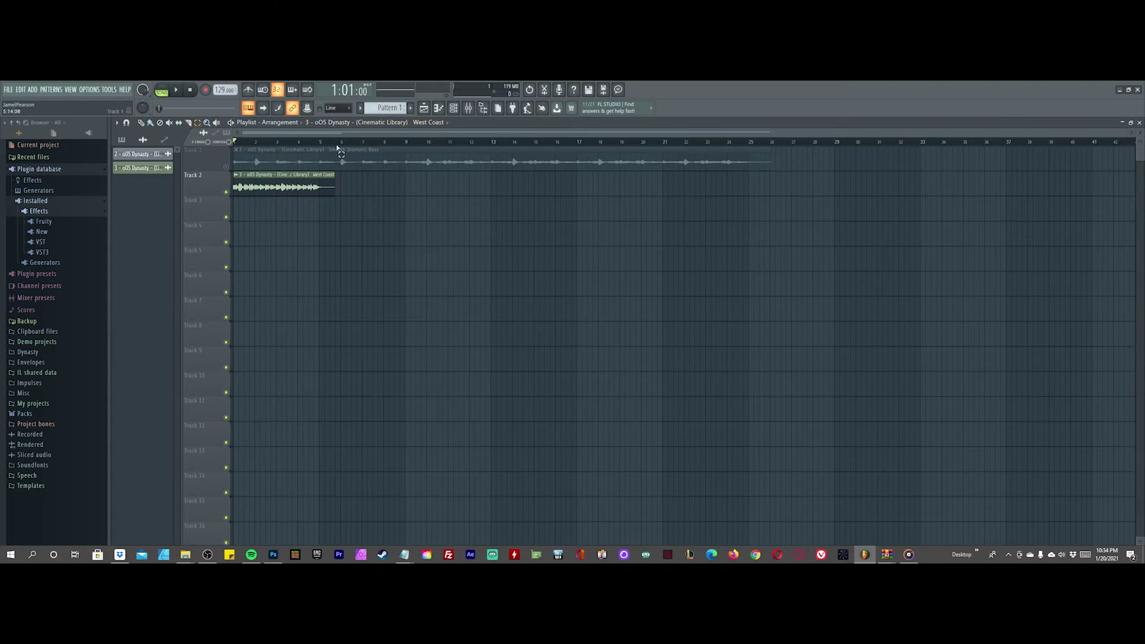
{"action": "left_click_drag", "start_coordinate": [334, 140], "coordinate": [225, 154]}
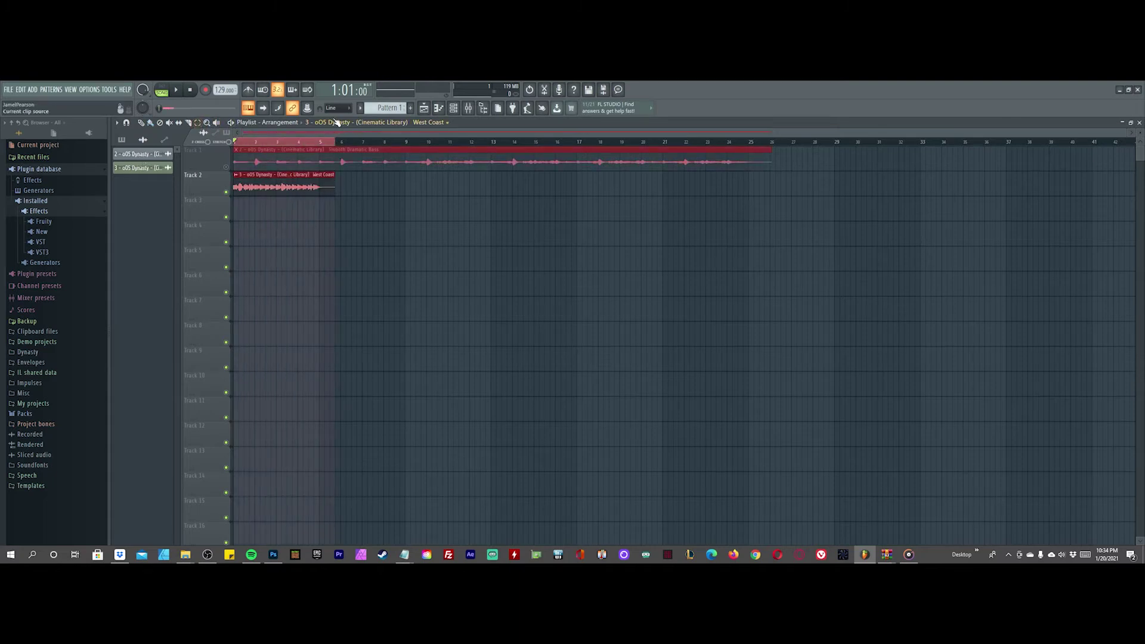
{"action": "key", "text": "space"}
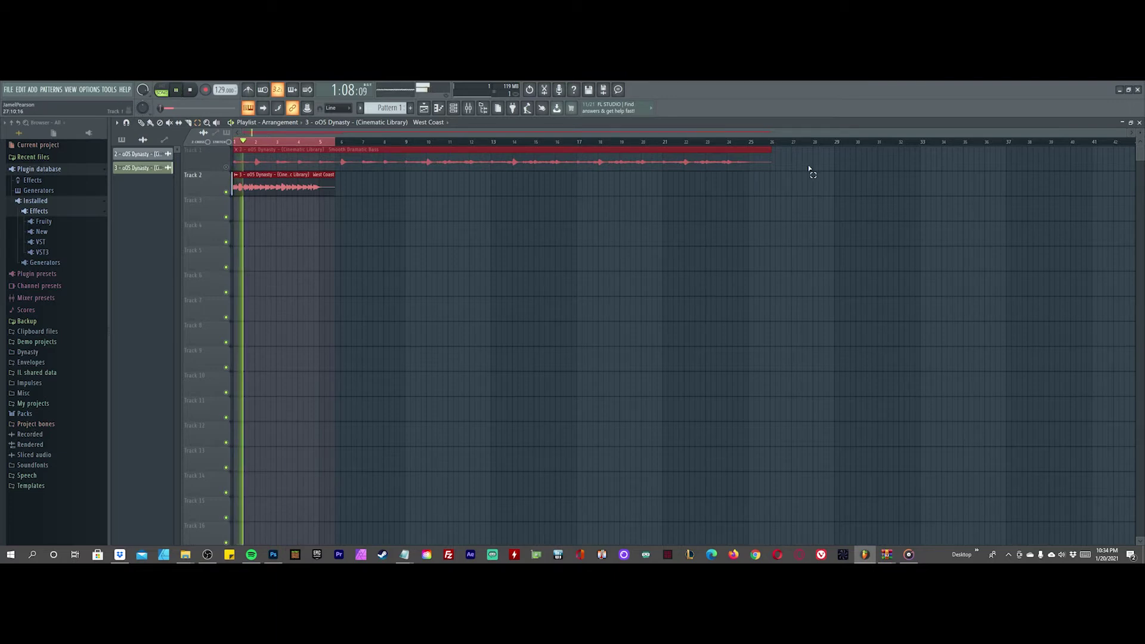
{"action": "left_click", "coordinate": [1140, 123]}
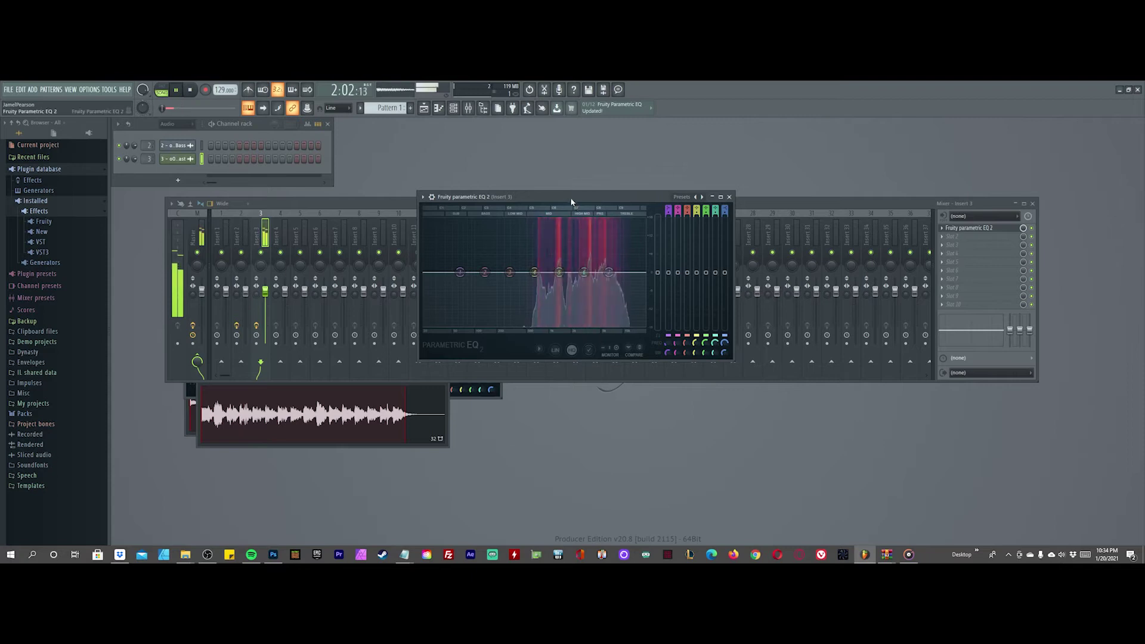
Step: Change EQ band 7 to a low pass filter while the loop plays, with the system volume lowered to 20
{"action": "left_click_drag", "start_coordinate": [571, 199], "coordinate": [525, 188]}
{"action": "left_click_drag", "start_coordinate": [562, 271], "coordinate": [568, 263]}
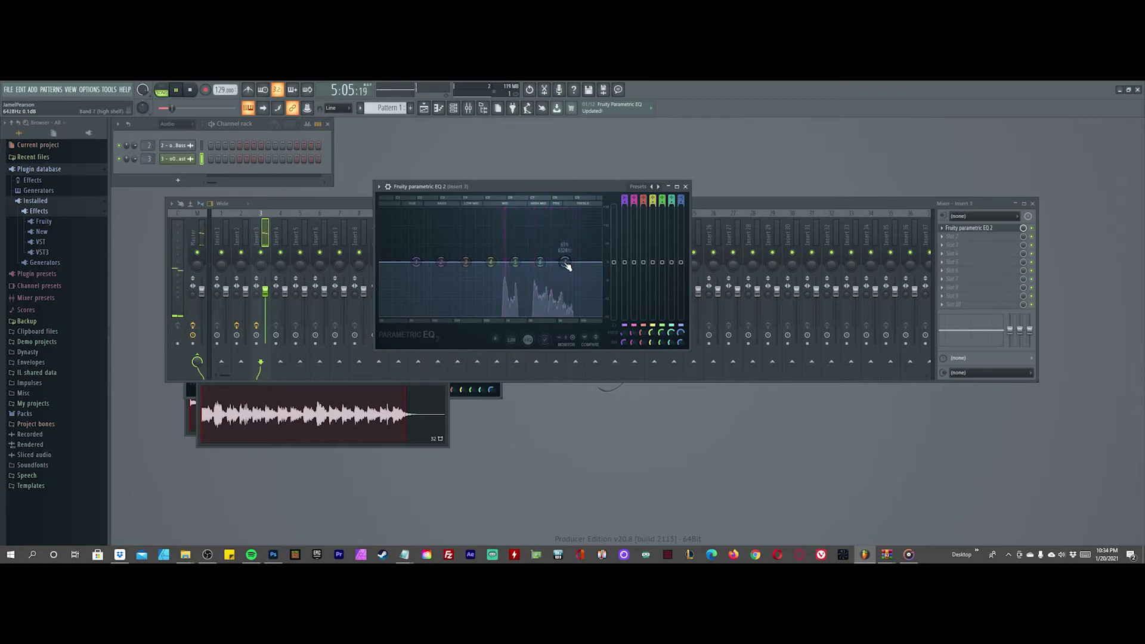
{"action": "right_click", "coordinate": [567, 264]}
{"action": "mouse_move", "coordinate": [577, 286]}
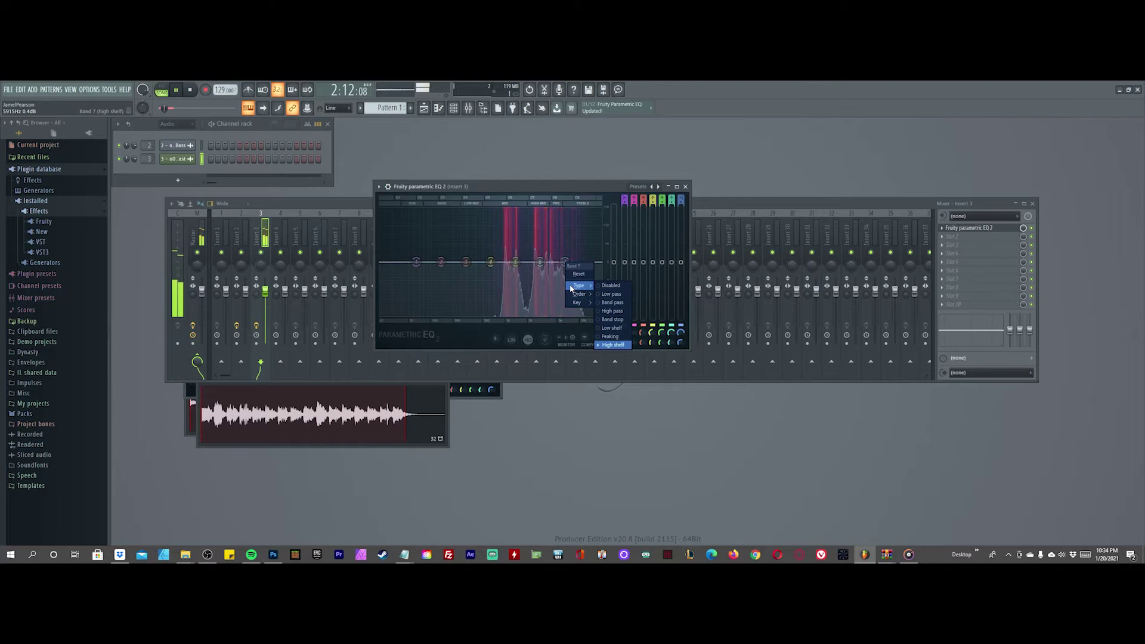
{"action": "key", "text": "XF86AudioLowerVolume"}
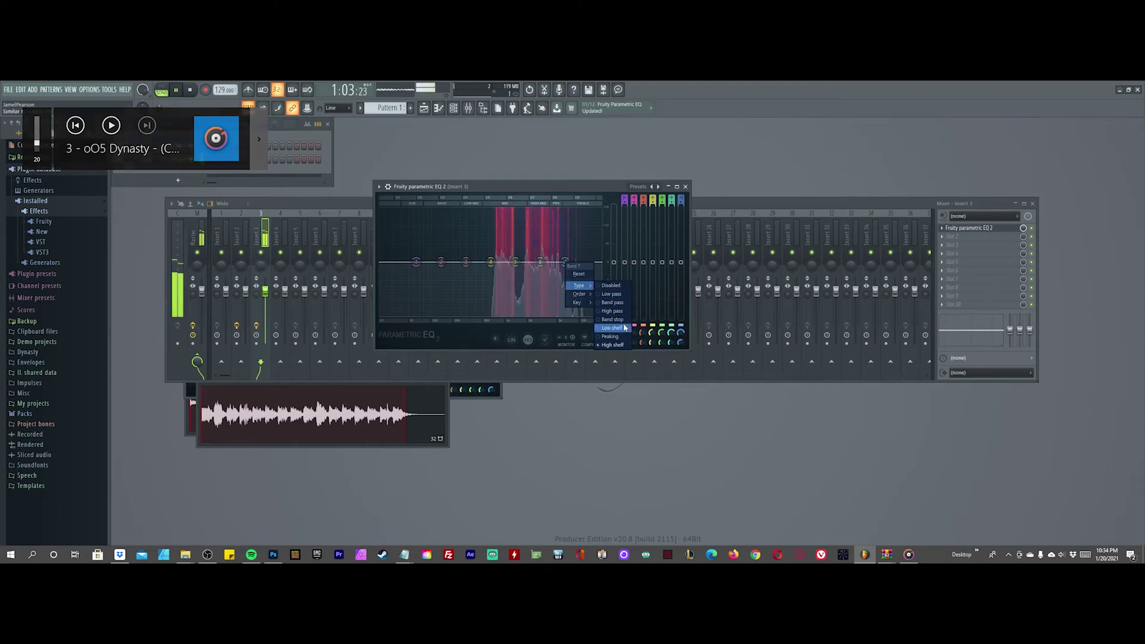
{"action": "left_click", "coordinate": [606, 294]}
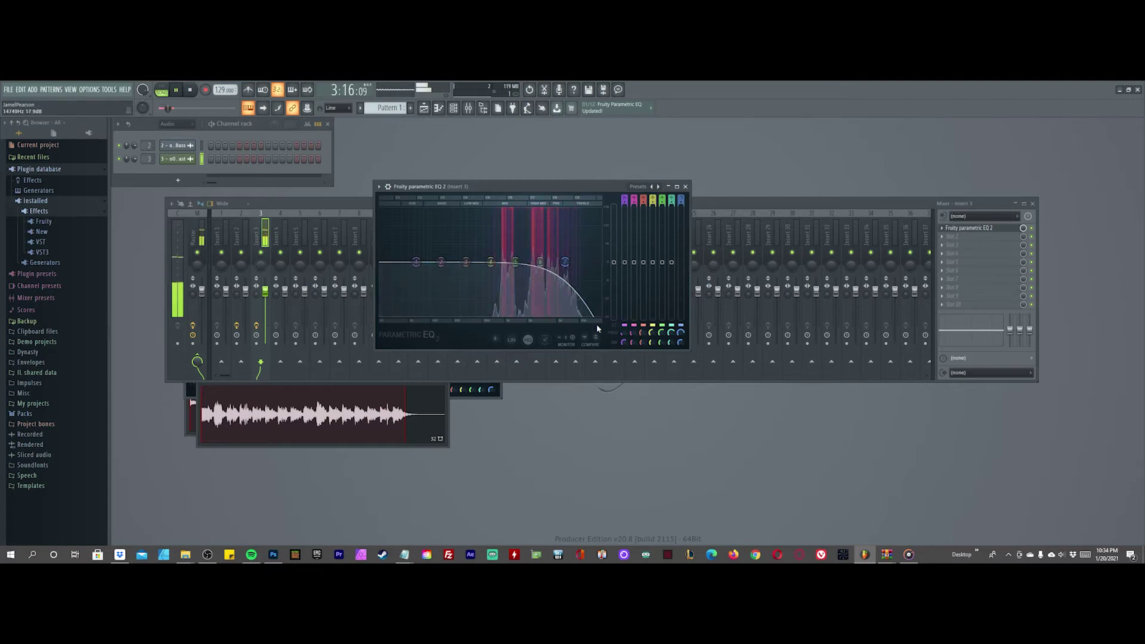
Step: Choose a steeper filter order for band 7's low pass and move its cutoff slightly higher
{"action": "right_click", "coordinate": [567, 264]}
{"action": "mouse_move", "coordinate": [581, 294]}
{"action": "left_click", "coordinate": [615, 304]}
{"action": "left_click_drag", "start_coordinate": [565, 263], "coordinate": [572, 263]}
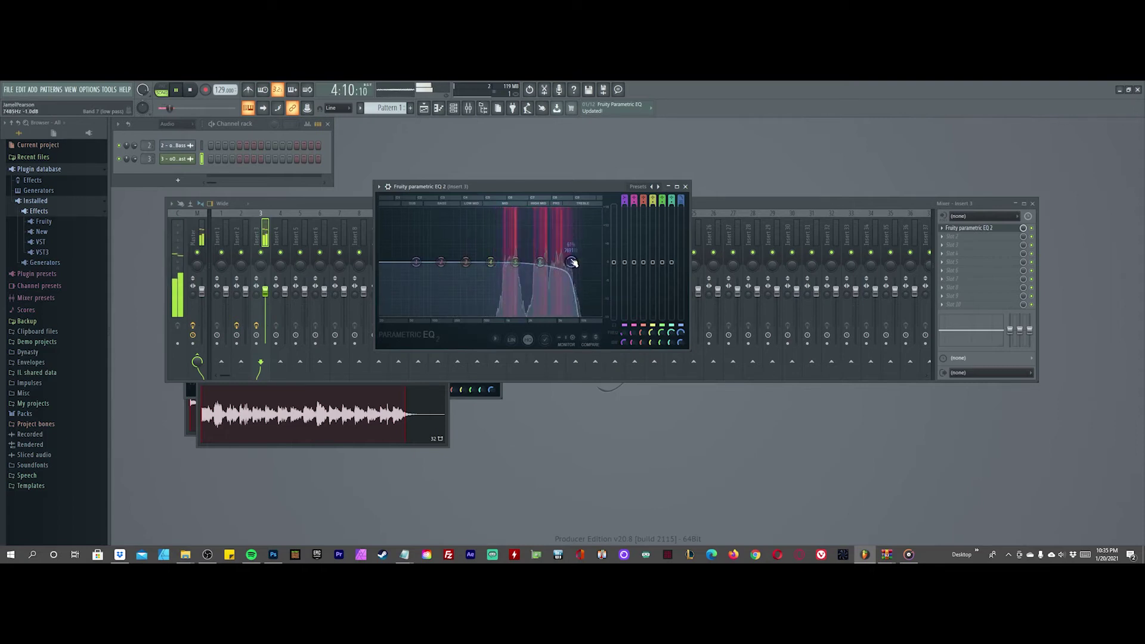
Step: Raise the system volume above 42 while auditioning the loop, lower band 7's cutoff to just under 5 kHz, and stop playback
{"action": "key", "text": "XF86AudioLowerVolume"}
{"action": "key", "text": "XF86AudioRaiseVolume"}
{"action": "key", "text": "XF86AudioRaiseVolume"}
{"action": "key", "text": "XF86AudioRaiseVolume"}
{"action": "key", "text": "XF86AudioRaiseVolume"}
{"action": "key", "text": "XF86AudioRaiseVolume"}
{"action": "key", "text": "XF86AudioRaiseVolume"}
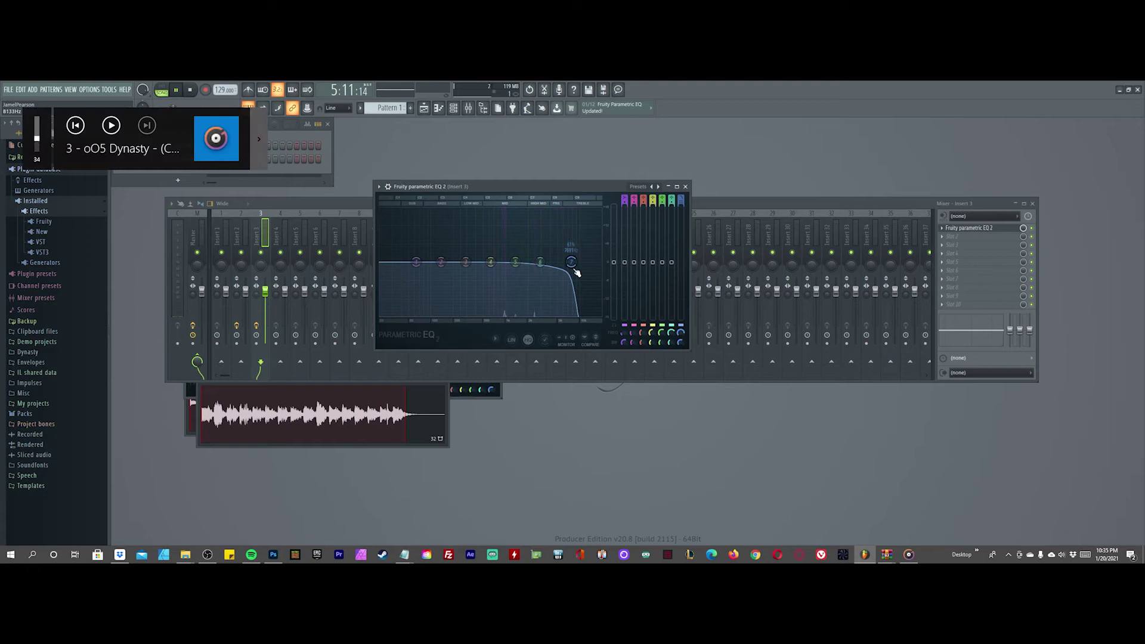
{"action": "key", "text": "XF86AudioRaiseVolume"}
{"action": "key", "text": "XF86AudioRaiseVolume"}
{"action": "key", "text": "XF86AudioRaiseVolume"}
{"action": "key", "text": "XF86AudioRaiseVolume"}
{"action": "key", "text": "XF86AudioRaiseVolume"}
{"action": "key", "text": "XF86AudioRaiseVolume"}
{"action": "key", "text": "XF86AudioRaiseVolume"}
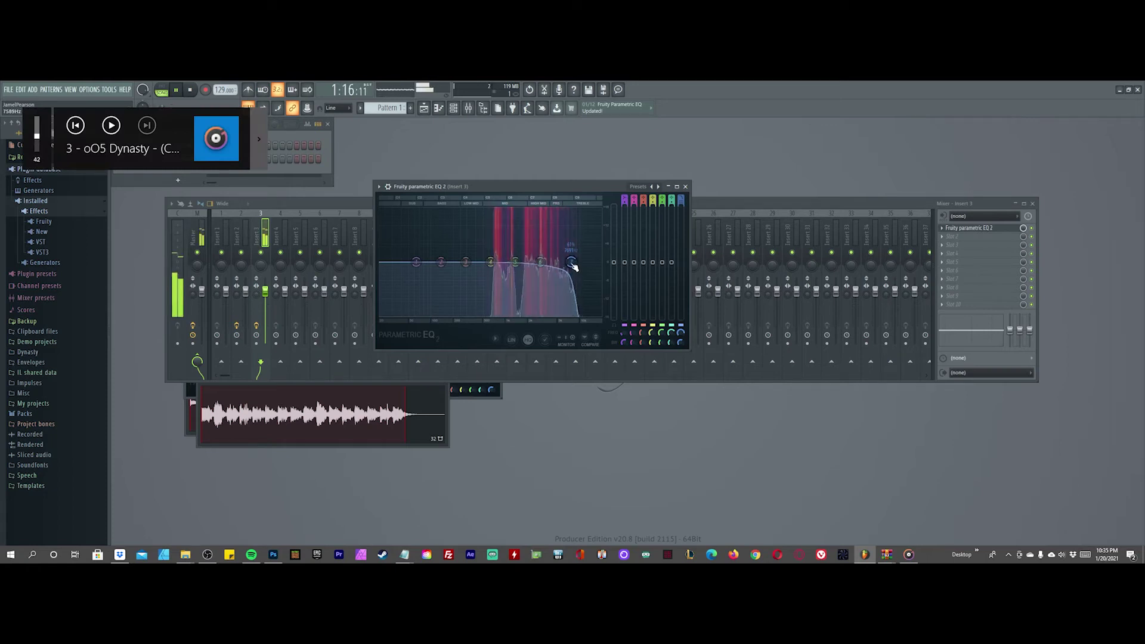
{"action": "key", "text": "XF86AudioRaiseVolume"}
{"action": "key", "text": "XF86AudioRaiseVolume"}
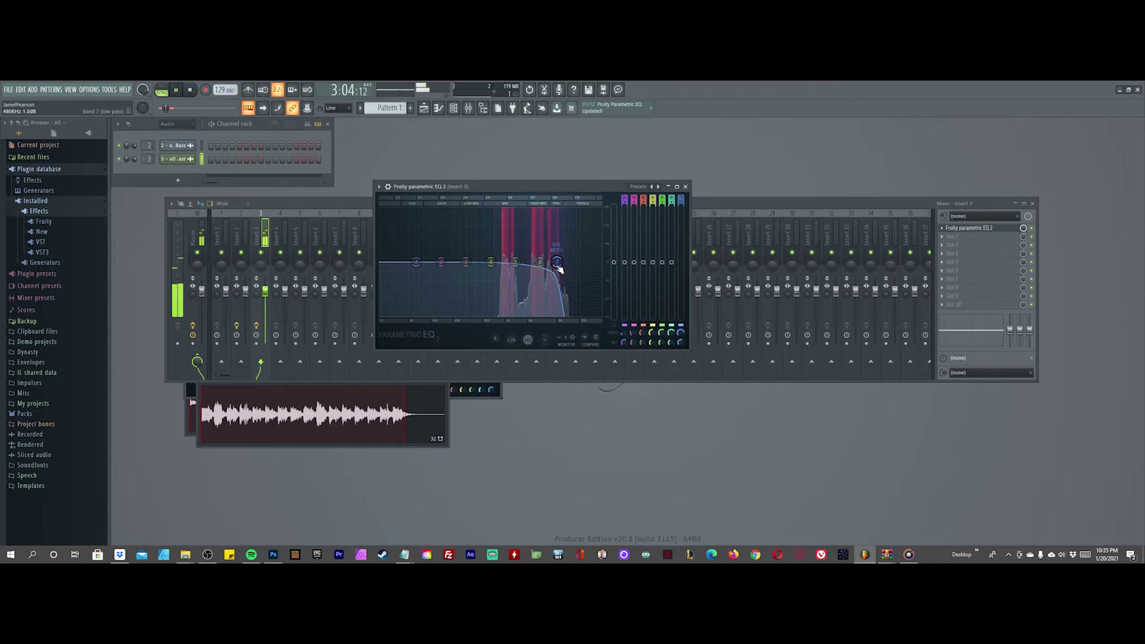
{"action": "key", "text": "space"}
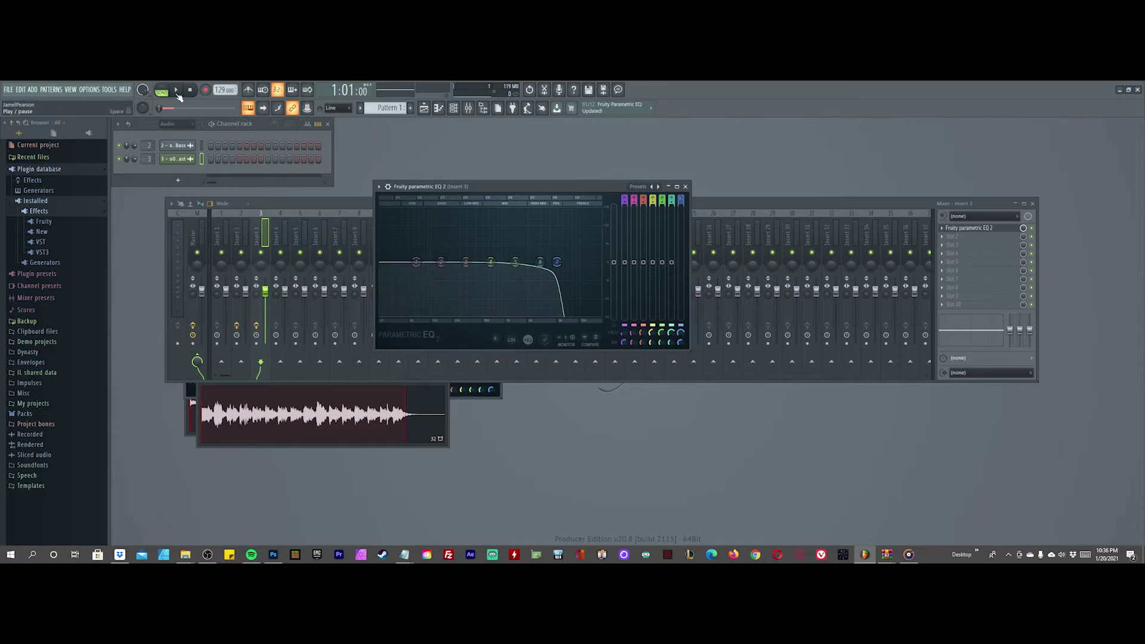
{"action": "mouse_move", "coordinate": [515, 263]}
{"action": "left_mouse_down"}
{"action": "mouse_move", "coordinate": [511, 232]}
{"action": "mouse_move", "coordinate": [514, 295]}
{"action": "mouse_move", "coordinate": [507, 250]}
{"action": "mouse_move", "coordinate": [513, 263]}
{"action": "left_mouse_up"}
{"action": "right_click", "coordinate": [514, 263]}
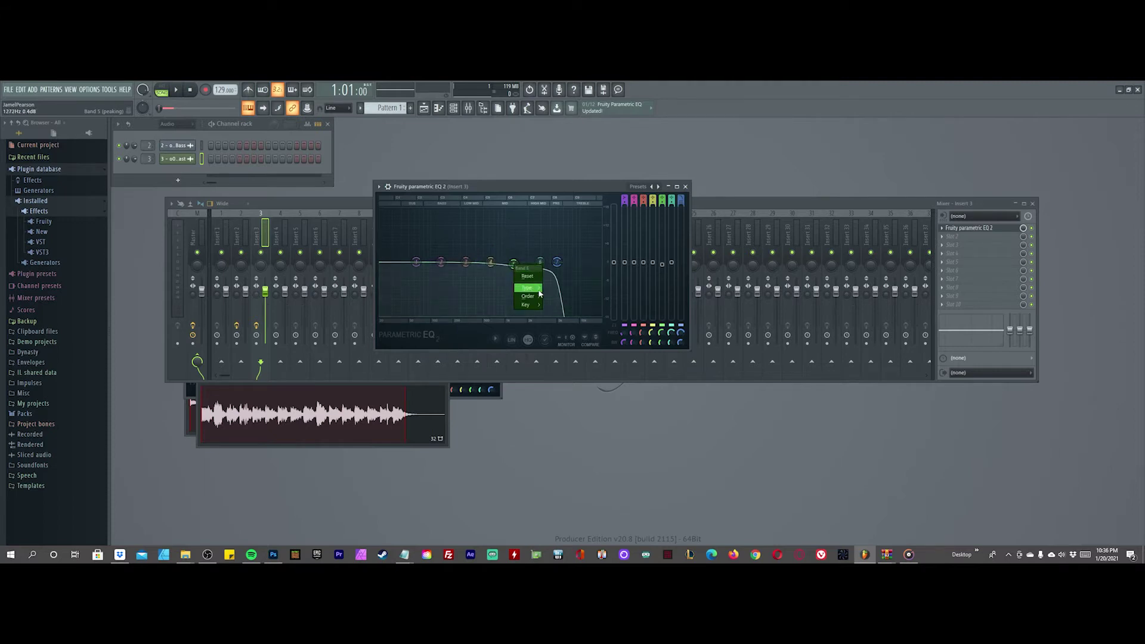
{"action": "left_click", "coordinate": [558, 296]}
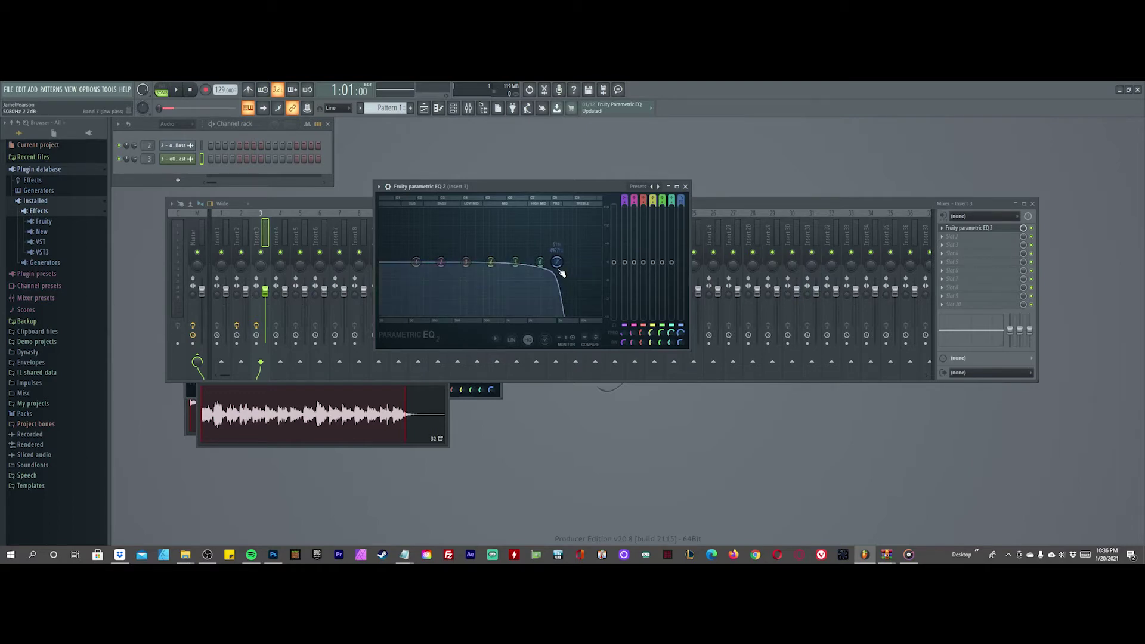
Step: Replay the loop, narrow EQ band 5 to 12% bandwidth and sweep it with a boost of about 10.6 dB to 1054 Hz
{"action": "left_click", "coordinate": [178, 90]}
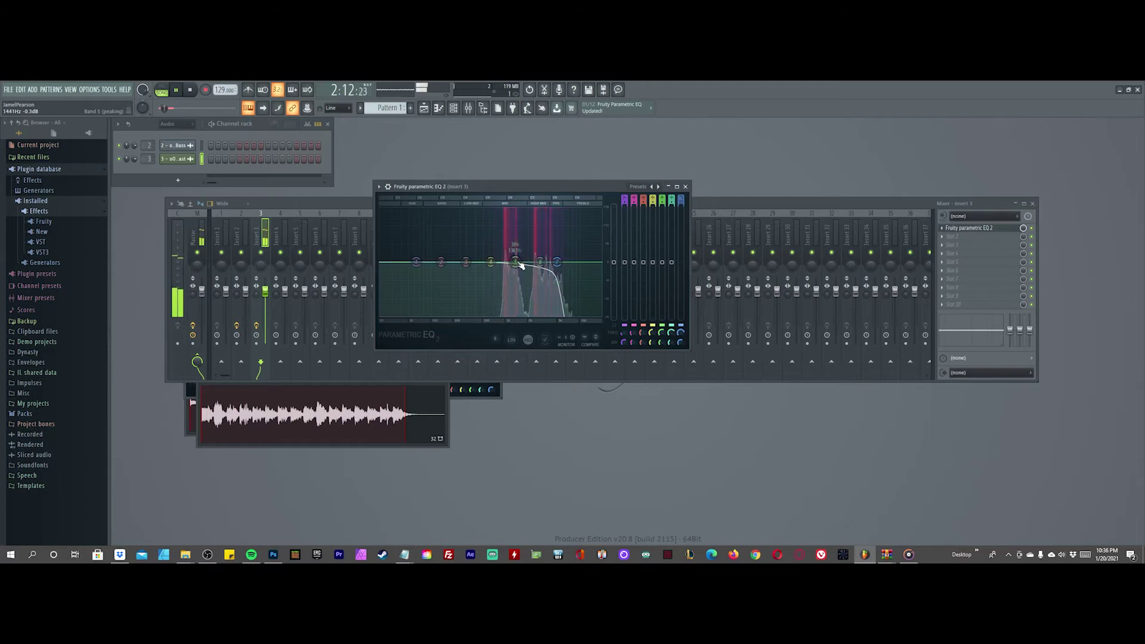
{"action": "left_click_drag", "start_coordinate": [517, 263], "coordinate": [509, 250]}
{"action": "left_click_drag", "start_coordinate": [662, 342], "coordinate": [660, 344]}
{"action": "left_click_drag", "start_coordinate": [511, 251], "coordinate": [511, 248]}
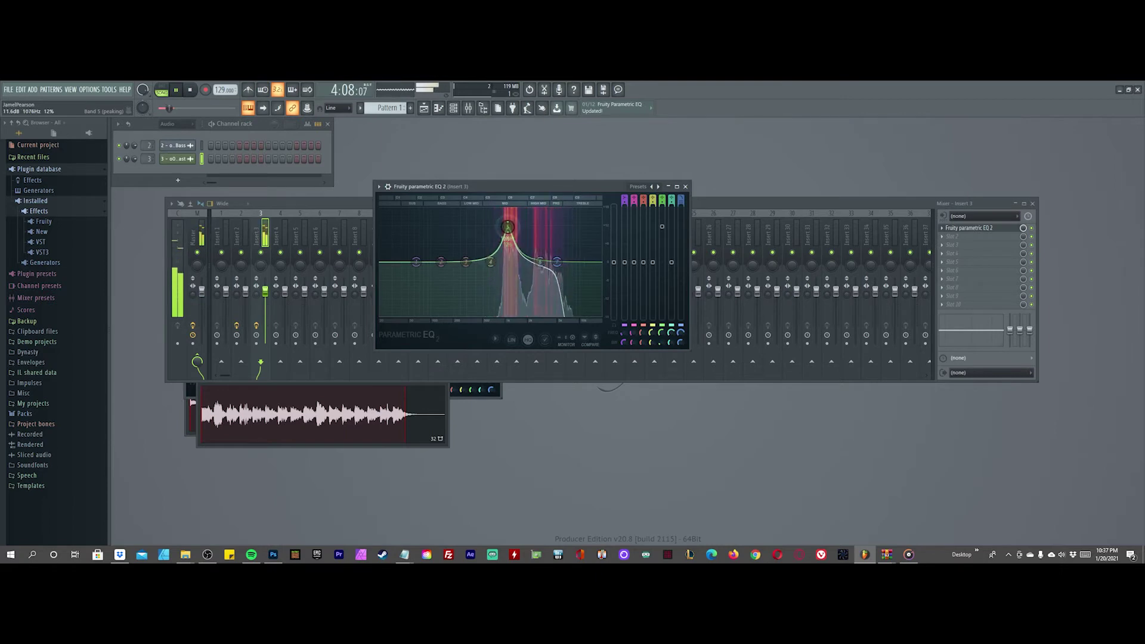
{"action": "left_click_drag", "start_coordinate": [504, 227], "coordinate": [502, 230]}
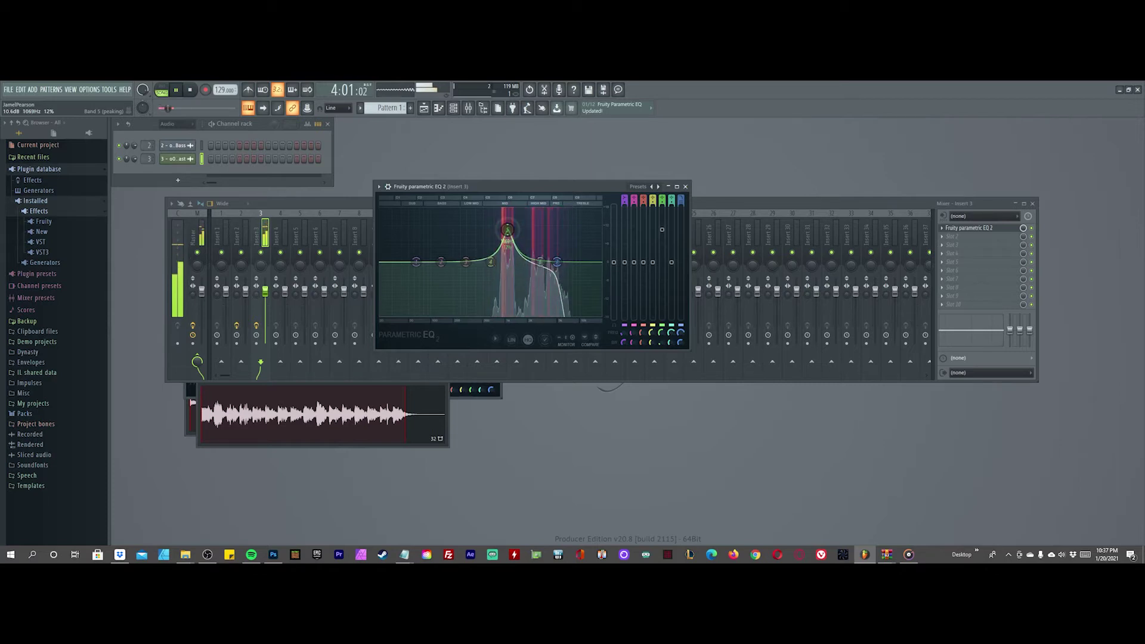
{"action": "left_click_drag", "start_coordinate": [511, 230], "coordinate": [513, 231]}
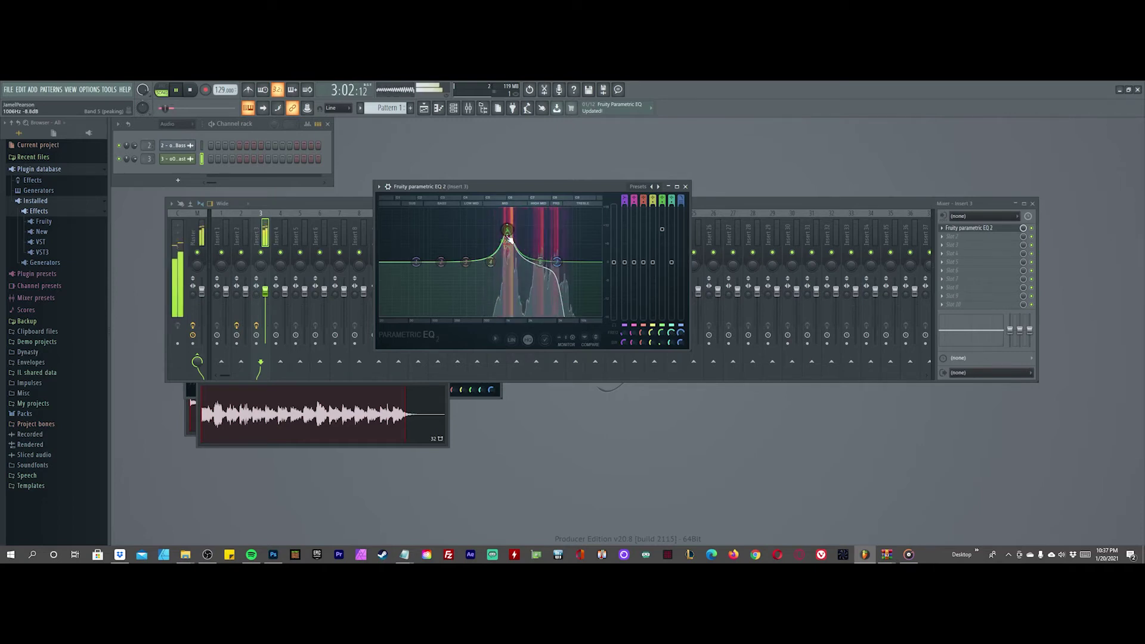
Step: Turn band 5 into a cut of about -11.8 dB at 1054 Hz while the loop plays
{"action": "left_click_drag", "start_coordinate": [665, 232], "coordinate": [662, 277]}
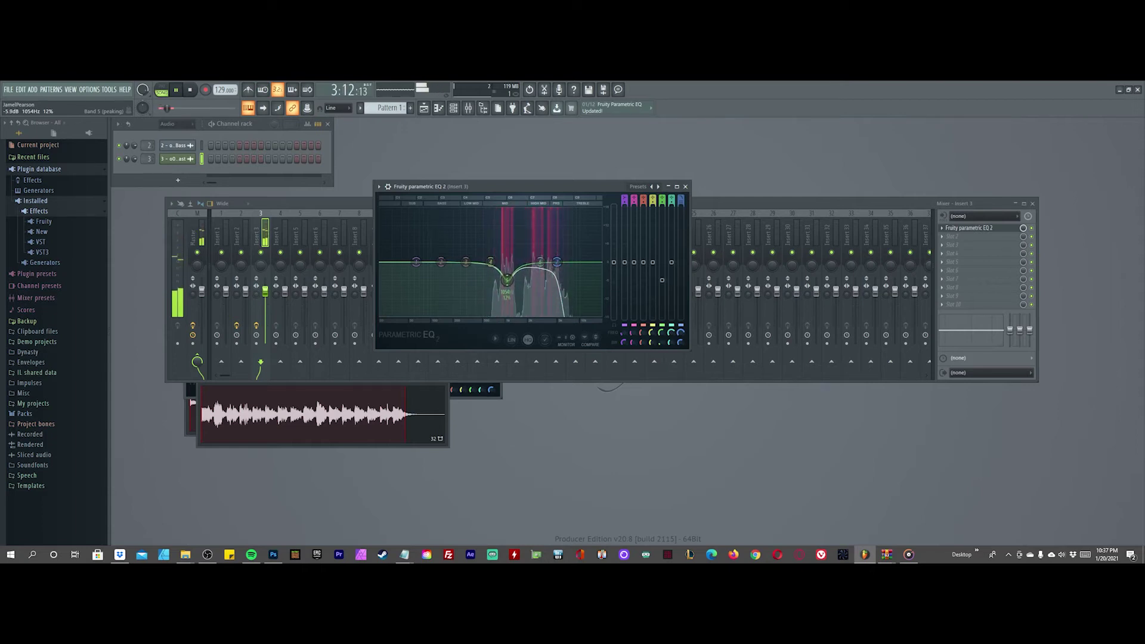
{"action": "left_click_drag", "start_coordinate": [662, 308], "coordinate": [662, 317]}
{"action": "key", "text": "space"}
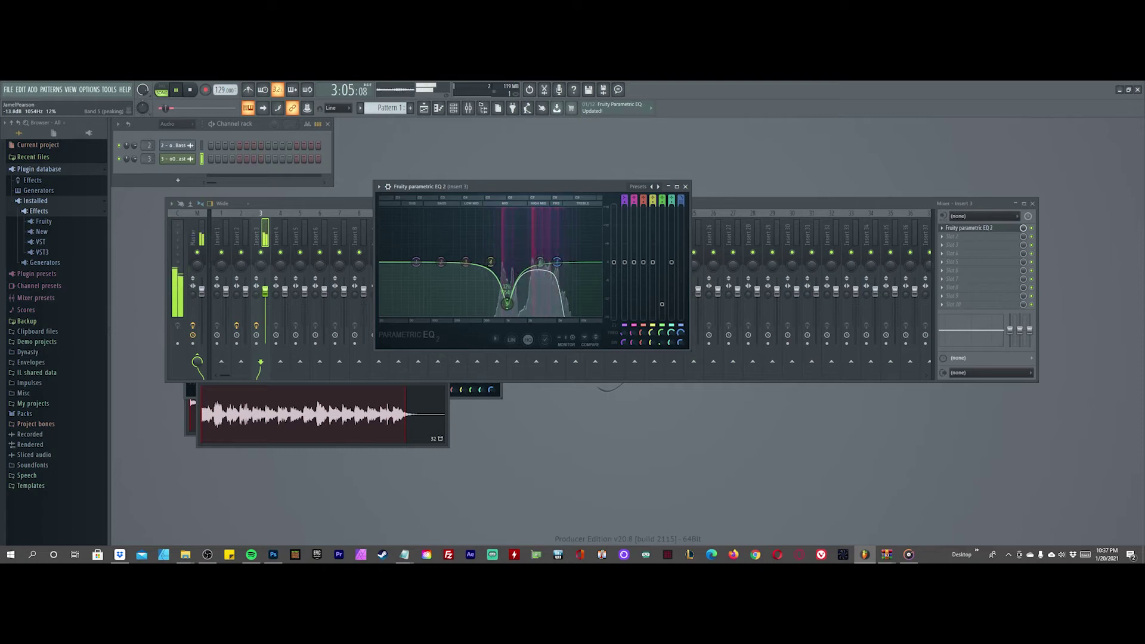
{"action": "left_click_drag", "start_coordinate": [663, 301], "coordinate": [662, 298]}
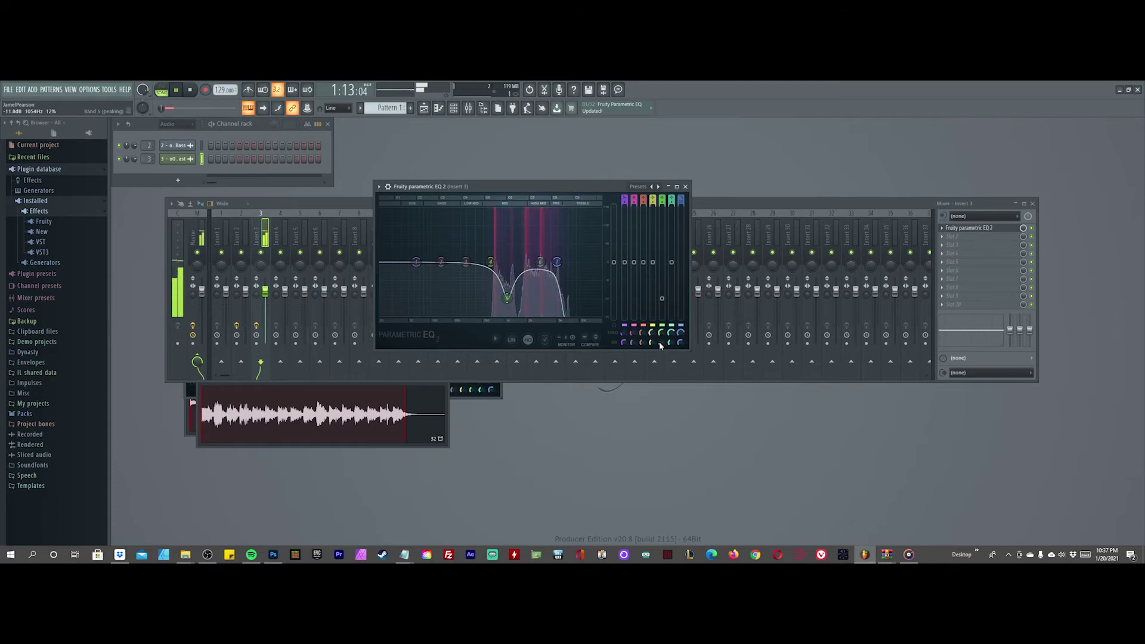
Step: Narrow EQ band 5 to 4% bandwidth and ease its cut to about -8.2 dB at 1047 Hz
{"action": "scroll", "coordinate": [507, 298], "scroll_direction": "down", "scroll_amount": 4}
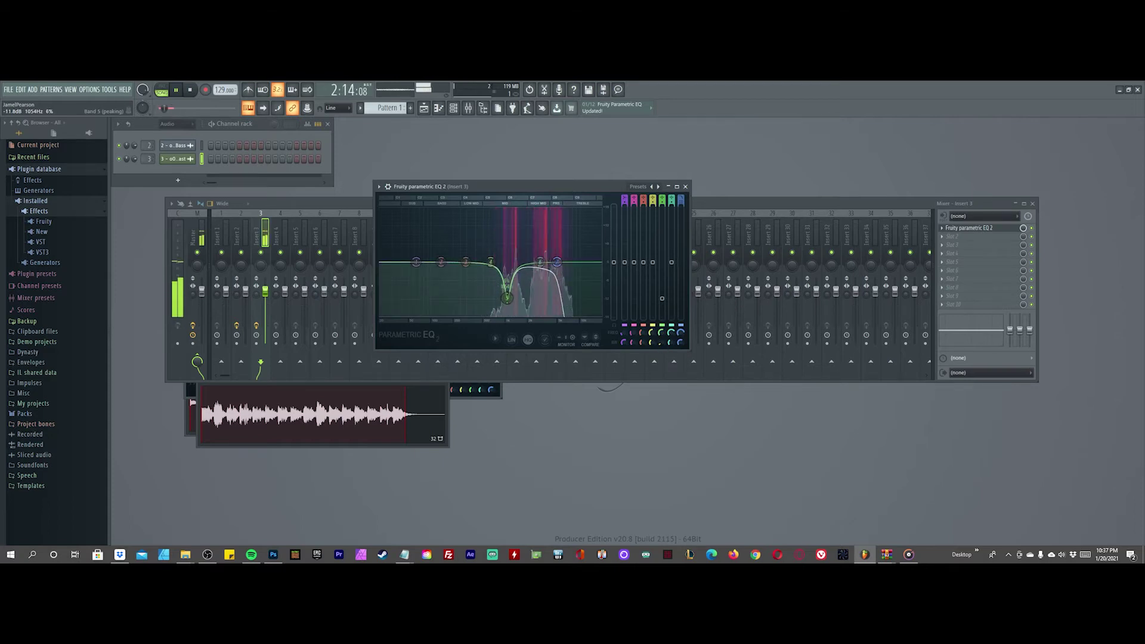
{"action": "scroll", "coordinate": [507, 297], "scroll_direction": "up", "scroll_amount": 1}
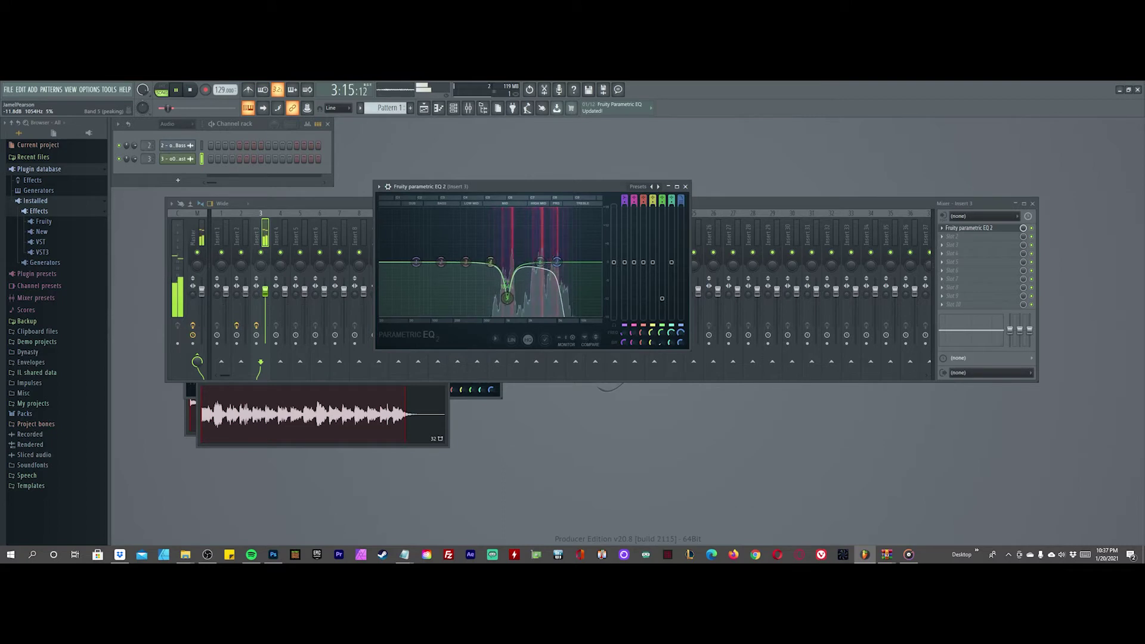
{"action": "scroll", "coordinate": [507, 298], "scroll_direction": "down", "scroll_amount": 1}
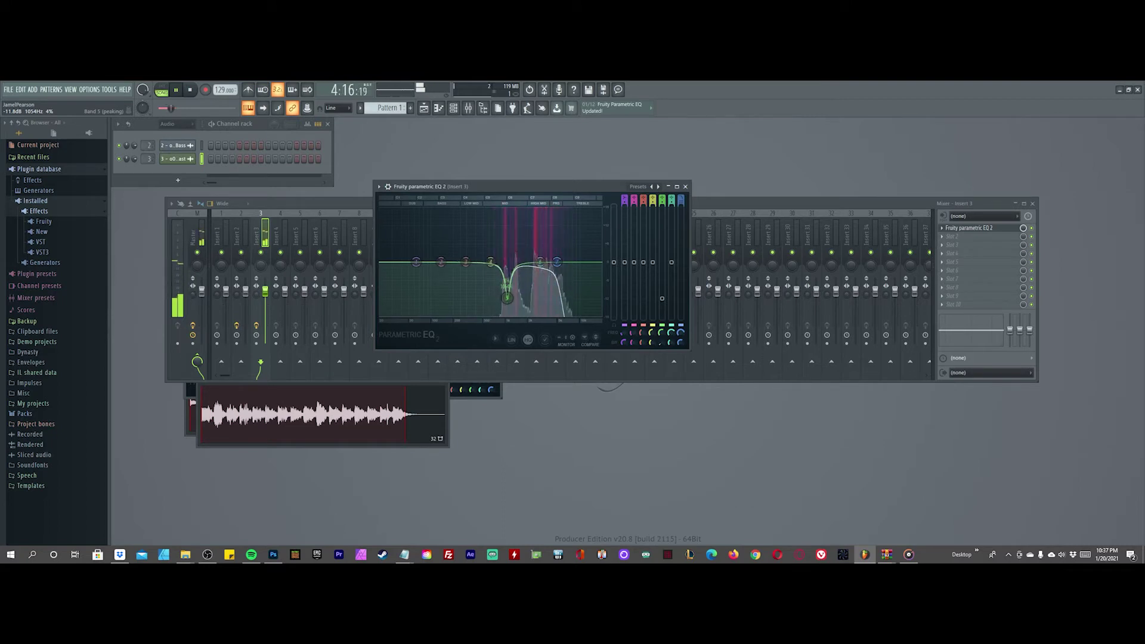
{"action": "left_click_drag", "start_coordinate": [507, 297], "coordinate": [507, 291]}
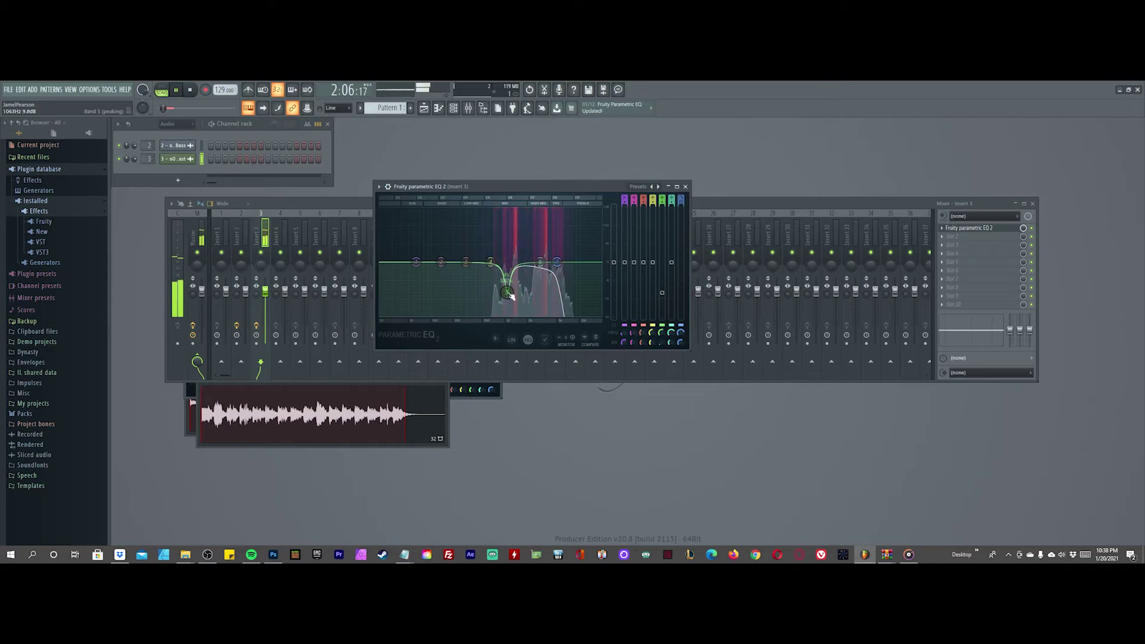
{"action": "left_click_drag", "start_coordinate": [663, 294], "coordinate": [662, 289]}
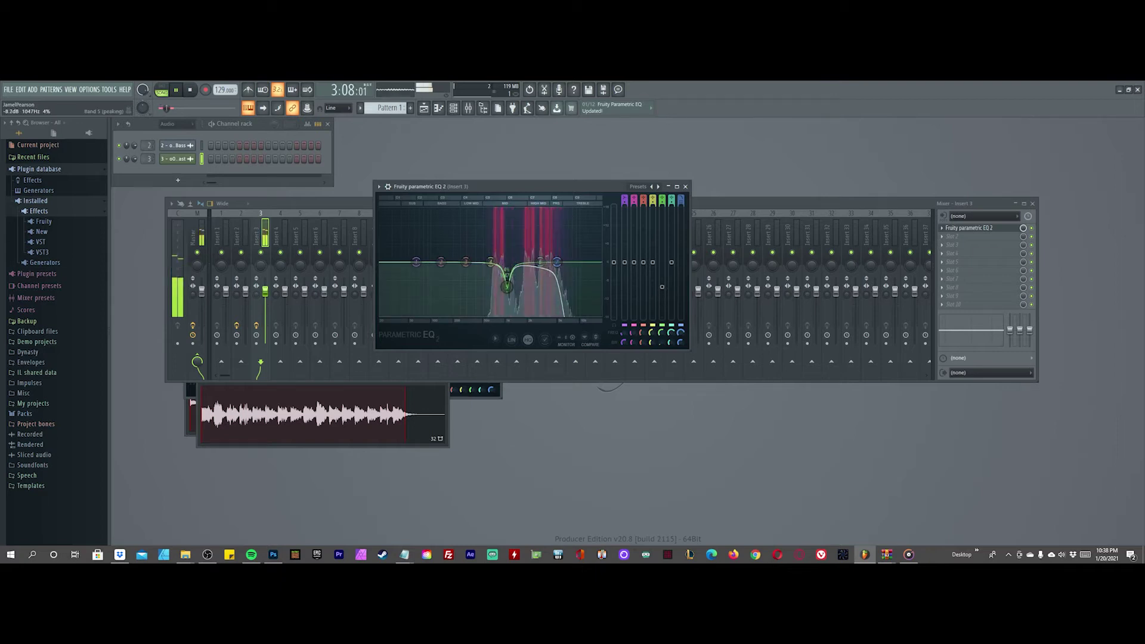
Step: Boost-test band 6 at 2763 Hz, turn it into a narrow cut of about 8 dB, and raise band 7's cutoff to 6324 Hz
{"action": "left_click_drag", "start_coordinate": [540, 262], "coordinate": [538, 242]}
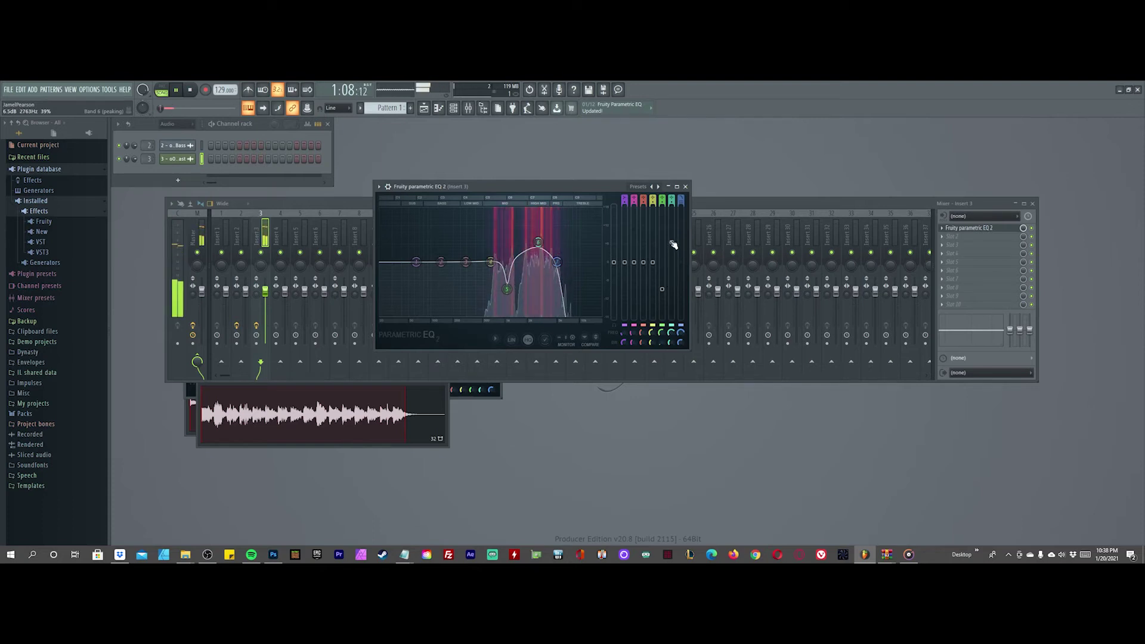
{"action": "left_click_drag", "start_coordinate": [538, 244], "coordinate": [538, 286]}
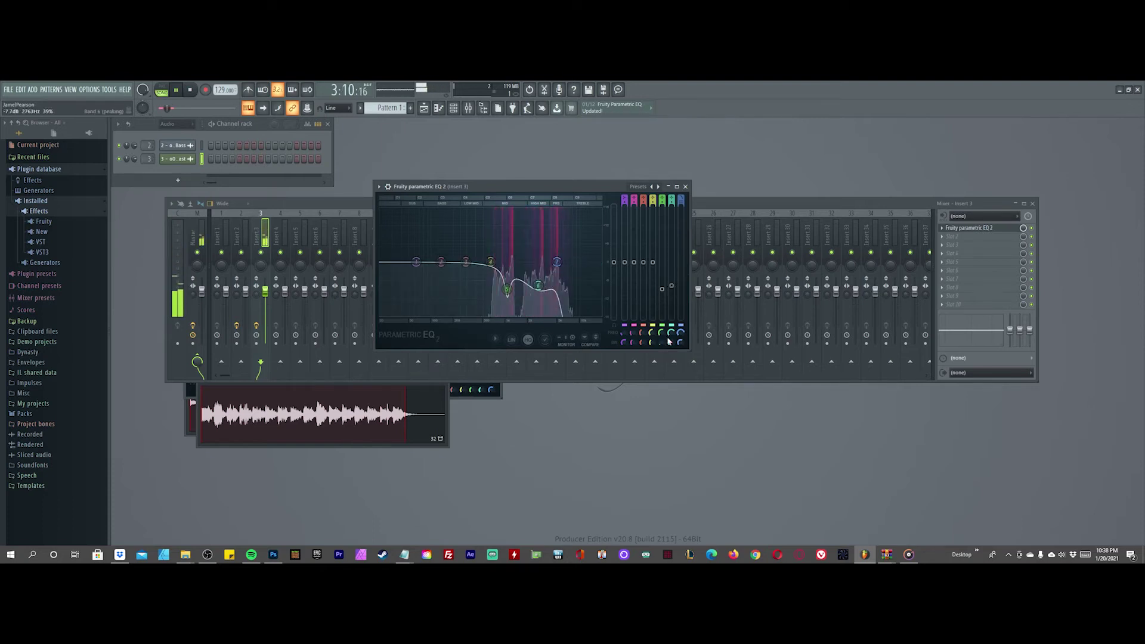
{"action": "left_click_drag", "start_coordinate": [669, 344], "coordinate": [669, 366]}
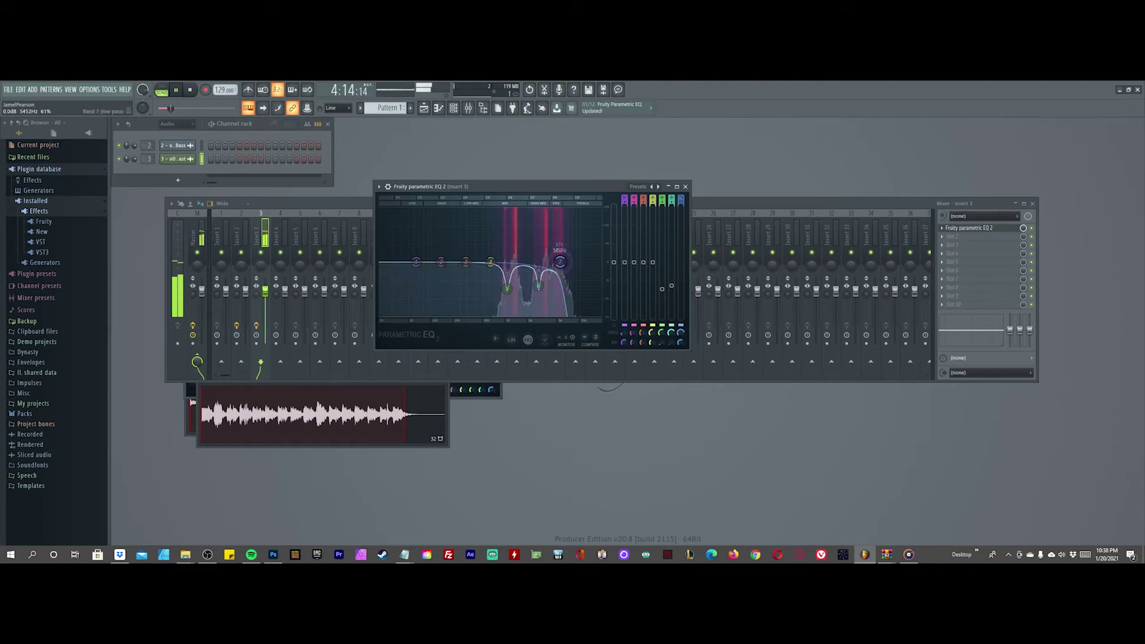
{"action": "left_click_drag", "start_coordinate": [559, 262], "coordinate": [565, 262]}
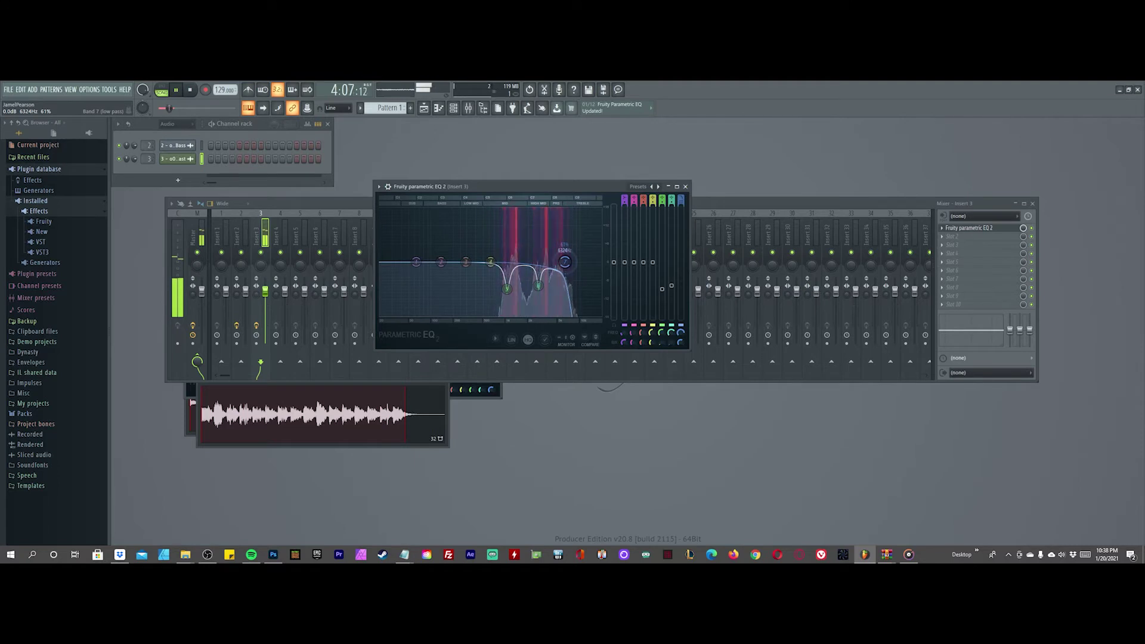
Step: Close the first EQ, load a second Fruity Parametric EQ 2 into Insert 3's slot 2, and place its window over the mixer
{"action": "left_click", "coordinate": [687, 187]}
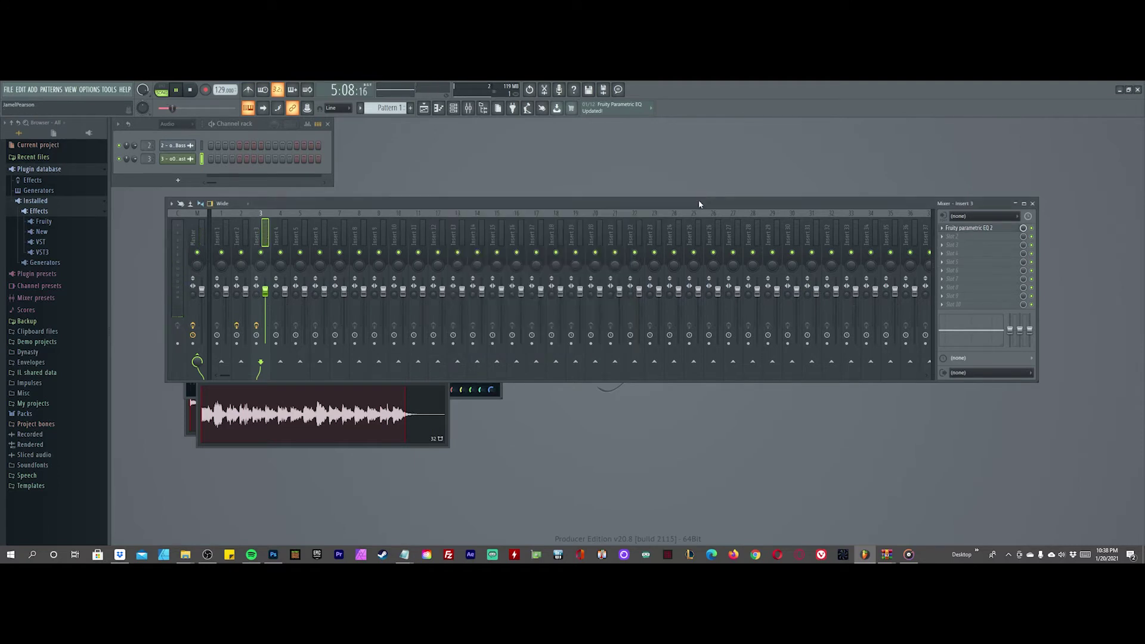
{"action": "left_click", "coordinate": [942, 241]}
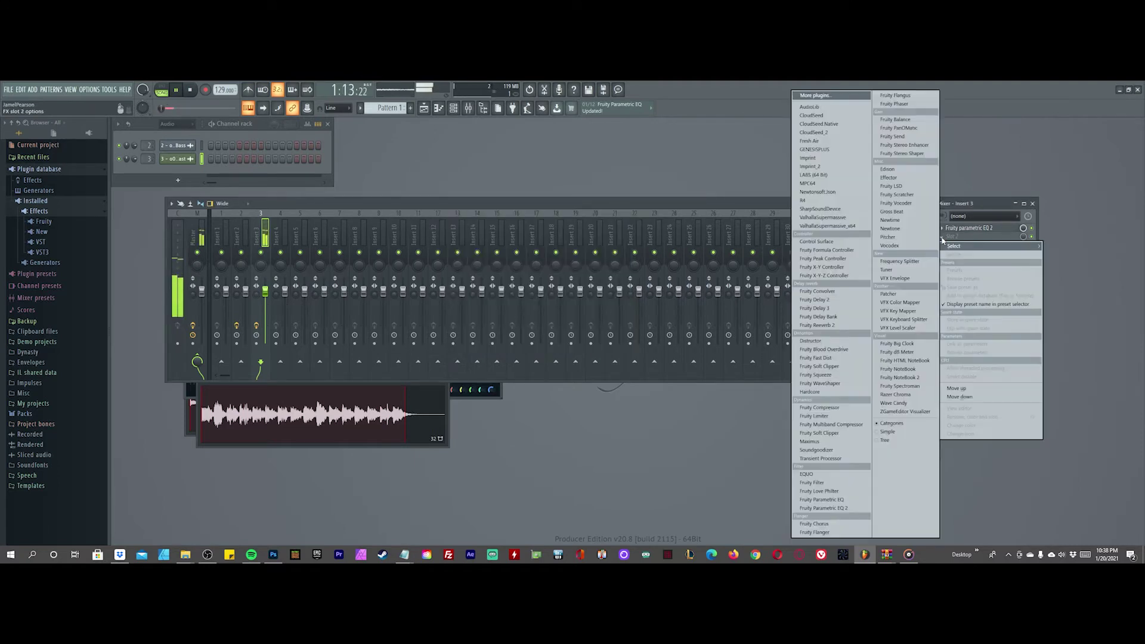
{"action": "mouse_move", "coordinate": [973, 247]}
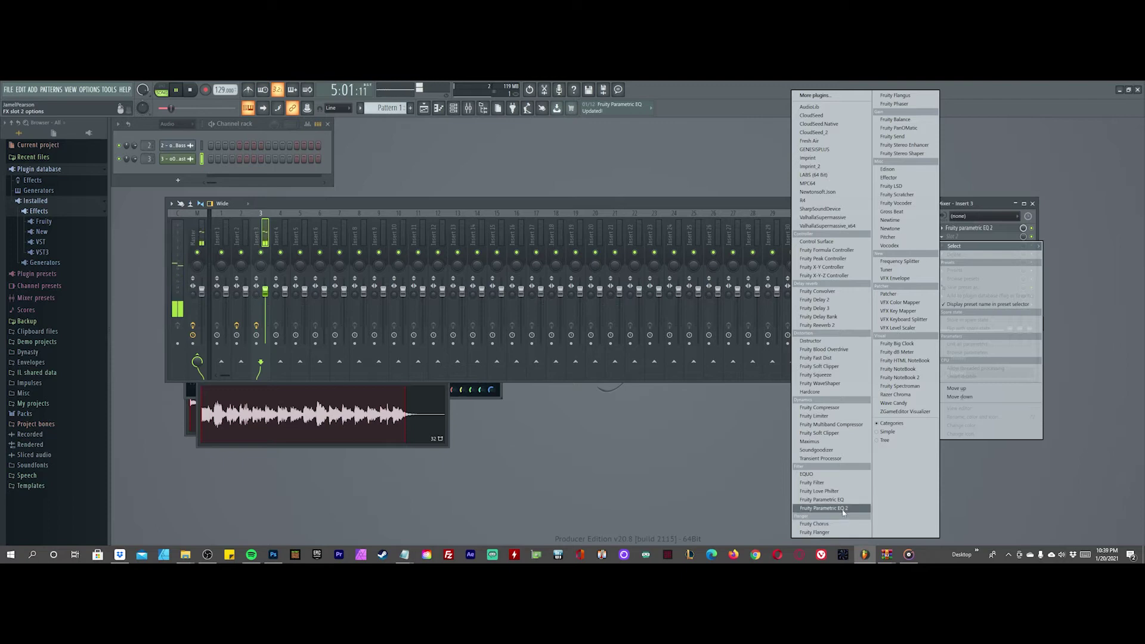
{"action": "left_click", "coordinate": [824, 509]}
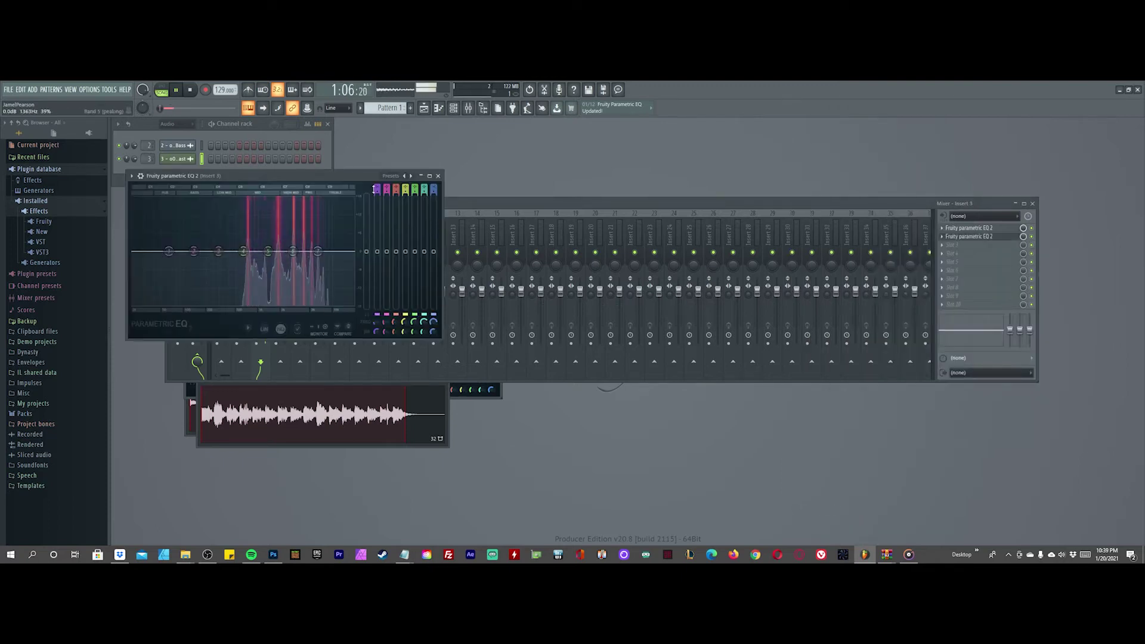
{"action": "left_click_drag", "start_coordinate": [325, 176], "coordinate": [706, 186]}
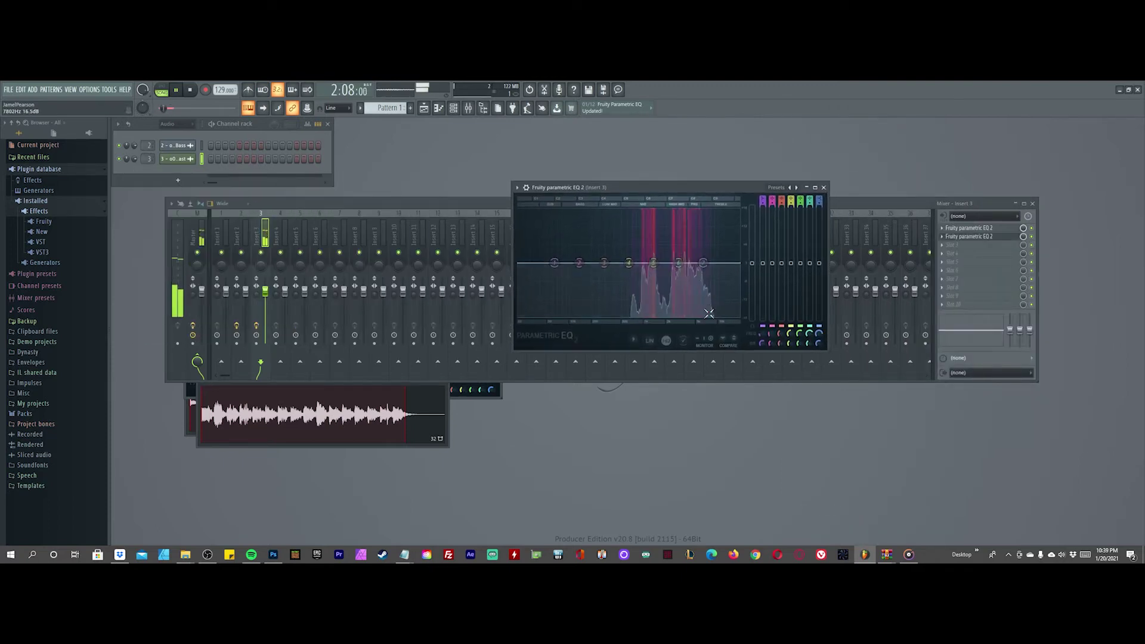
Step: On the second EQ, narrow band 6 to 9%, sweep it boosted to 4141 Hz, and turn it into a cut of about 6.7 dB
{"action": "left_click_drag", "start_coordinate": [680, 263], "coordinate": [689, 235]}
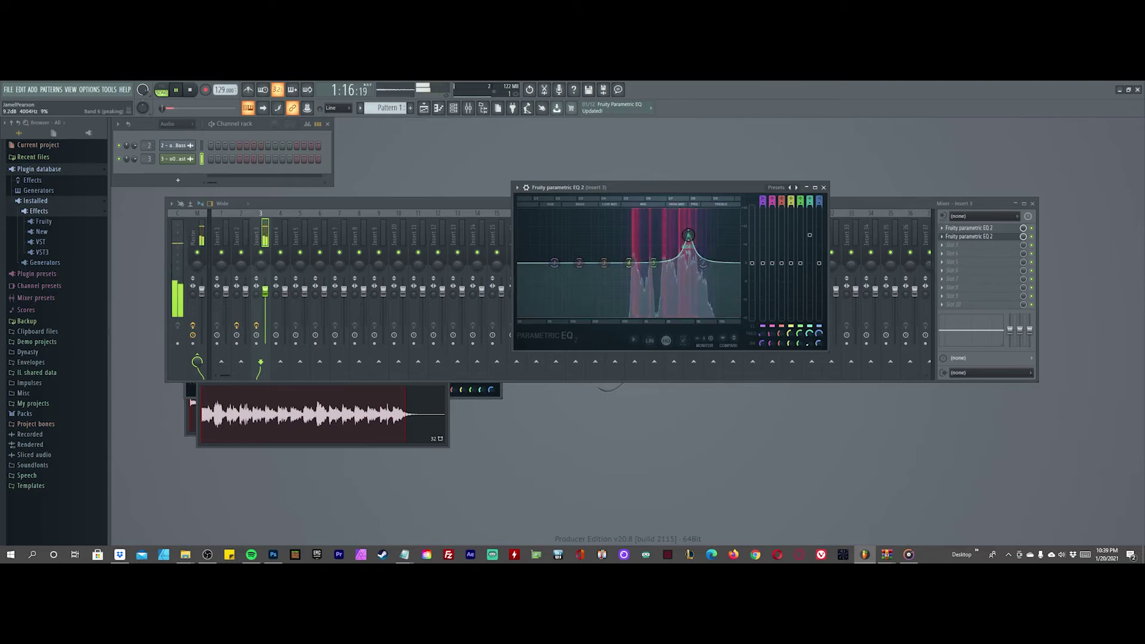
{"action": "left_click_drag", "start_coordinate": [688, 236], "coordinate": [689, 225]}
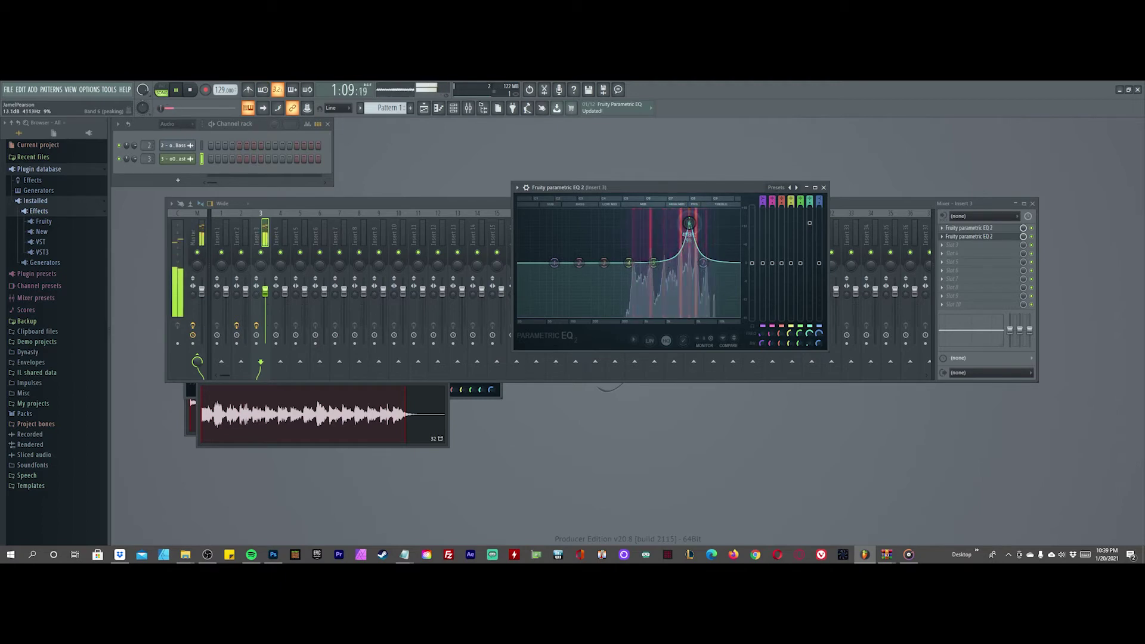
{"action": "left_click_drag", "start_coordinate": [810, 225], "coordinate": [810, 237]}
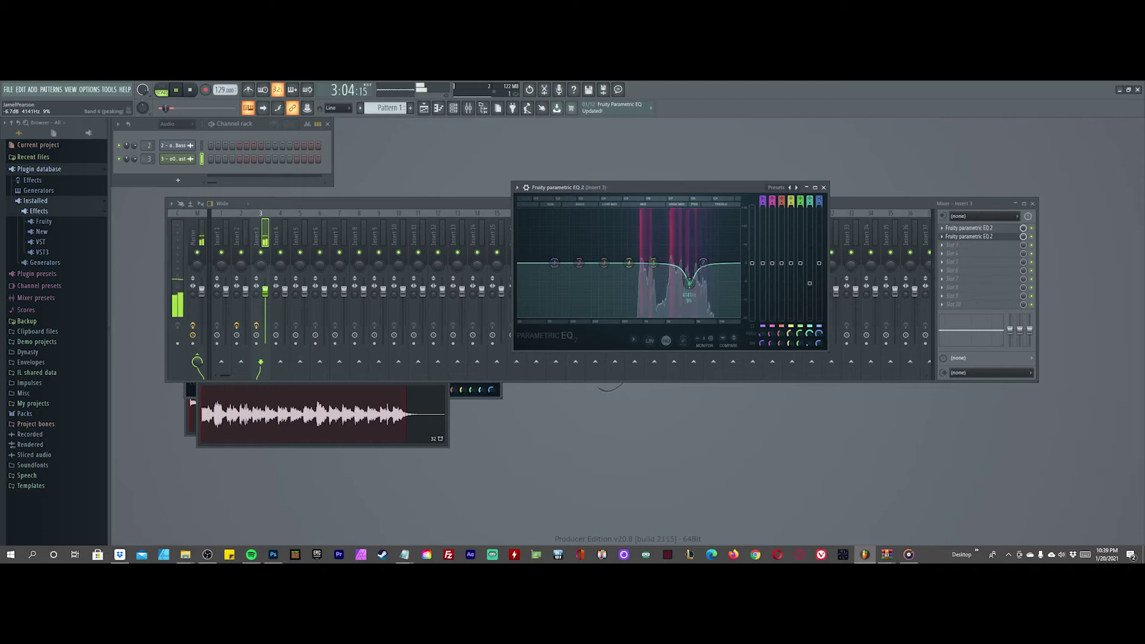
Step: Try different cut depths and bandwidths on the second EQ's band 6, ending with a wider cut at maximum depth
{"action": "left_click_drag", "start_coordinate": [690, 282], "coordinate": [690, 286]}
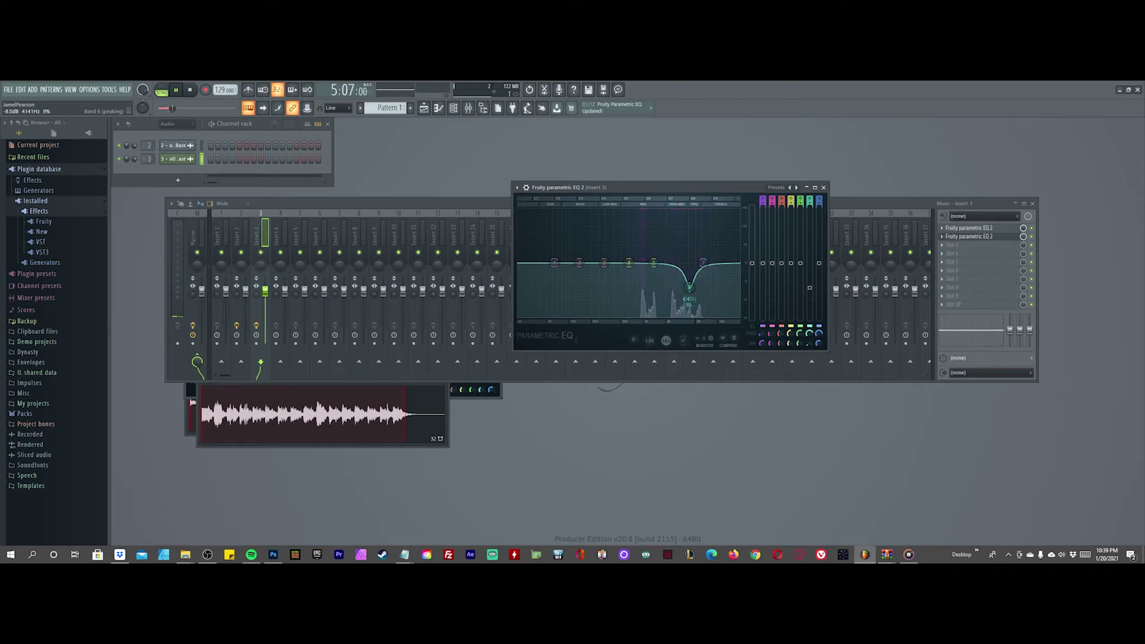
{"action": "left_click_drag", "start_coordinate": [689, 287], "coordinate": [689, 305]}
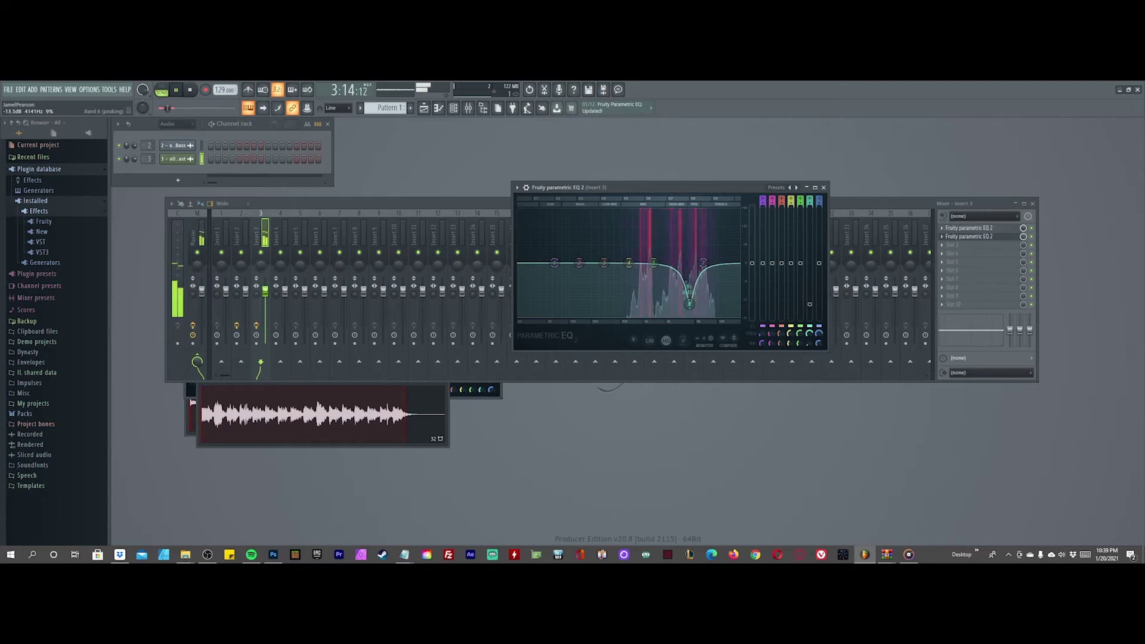
{"action": "left_click_drag", "start_coordinate": [689, 305], "coordinate": [690, 290]}
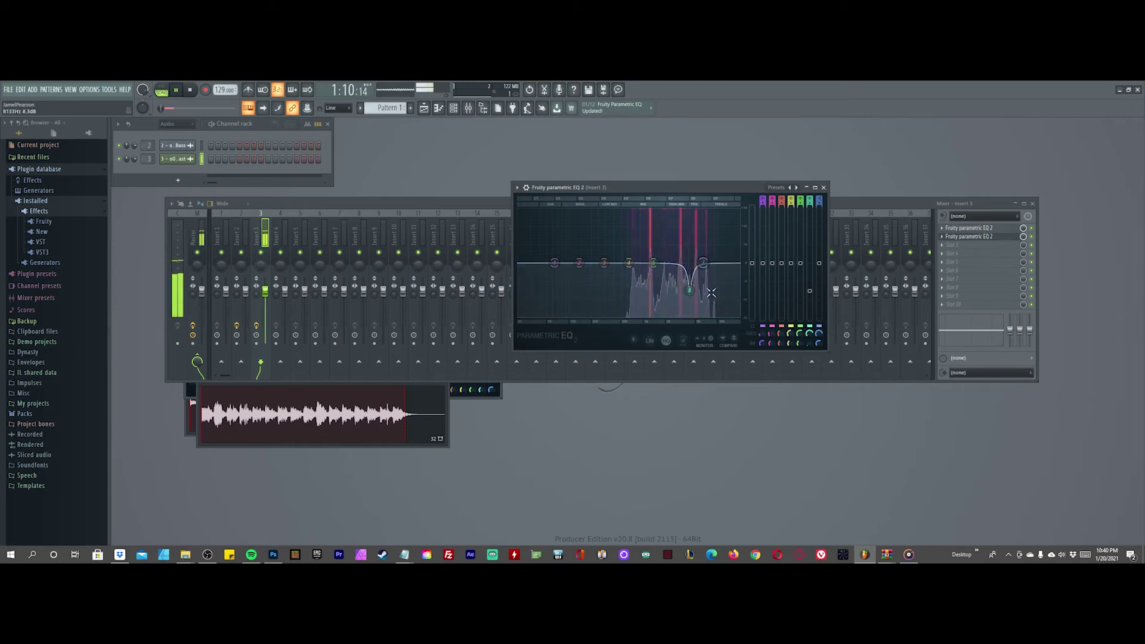
{"action": "left_click_drag", "start_coordinate": [811, 293], "coordinate": [810, 318]}
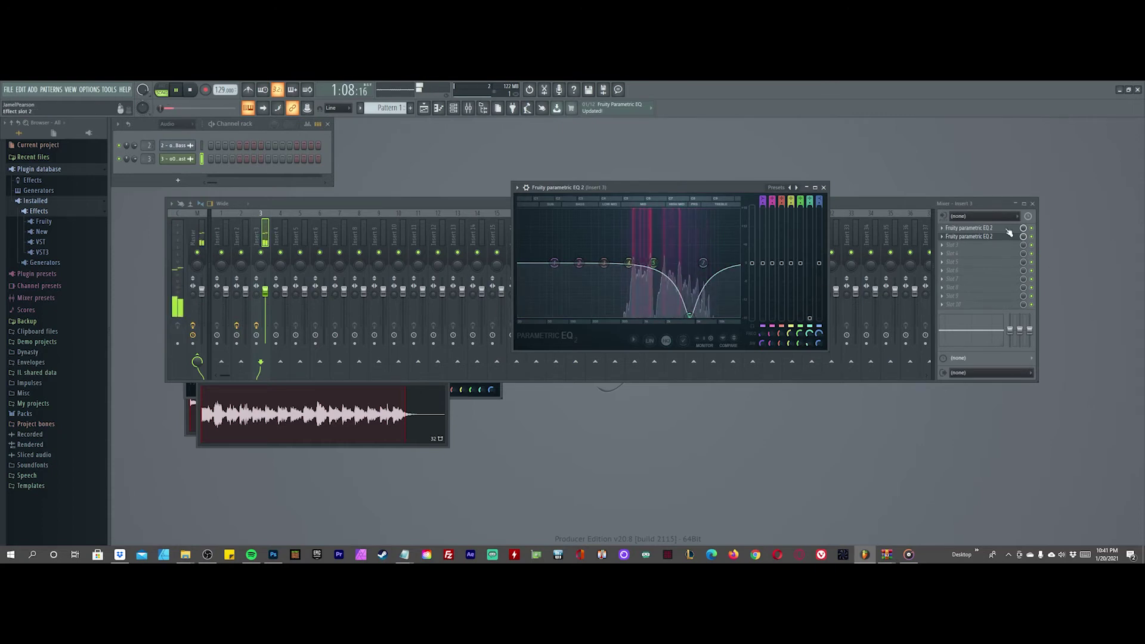
Step: Reopen the first EQ beside the second one and lower its band 7 cutoff to about 5.3 kHz
{"action": "left_click", "coordinate": [971, 228]}
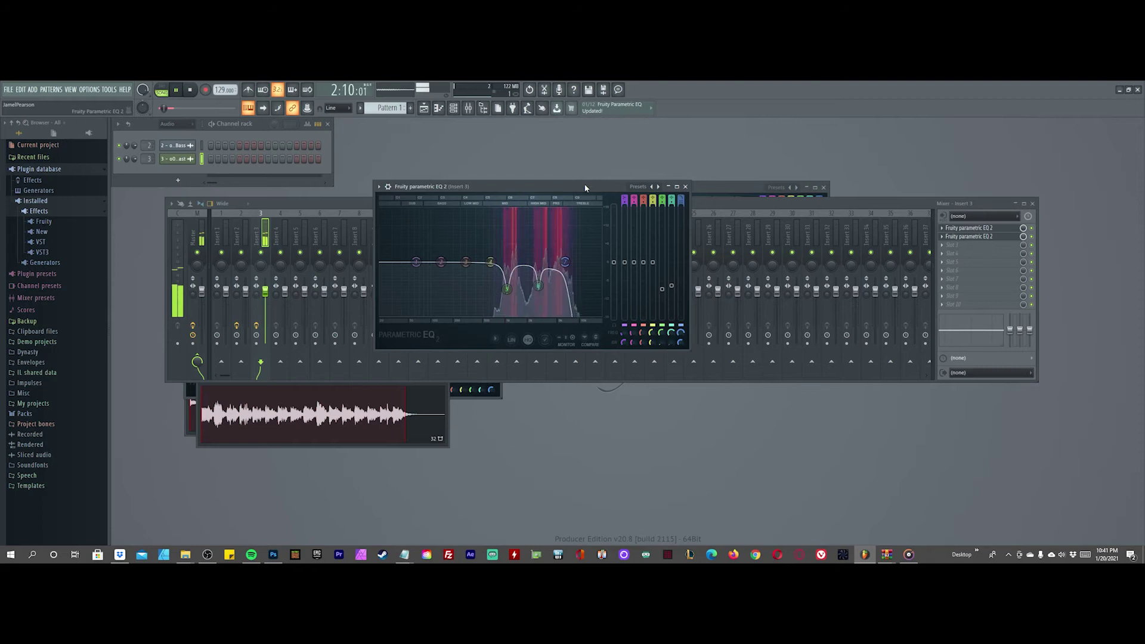
{"action": "left_click_drag", "start_coordinate": [585, 184], "coordinate": [423, 183]}
{"action": "left_click_drag", "start_coordinate": [649, 186], "coordinate": [676, 185]}
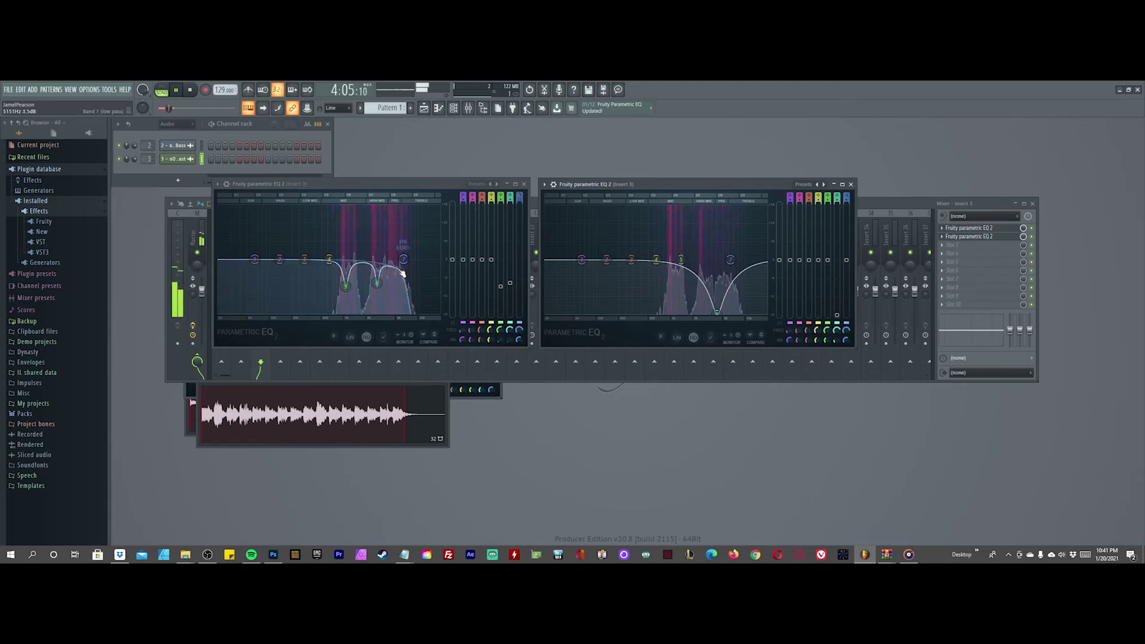
{"action": "left_click_drag", "start_coordinate": [405, 260], "coordinate": [399, 259]}
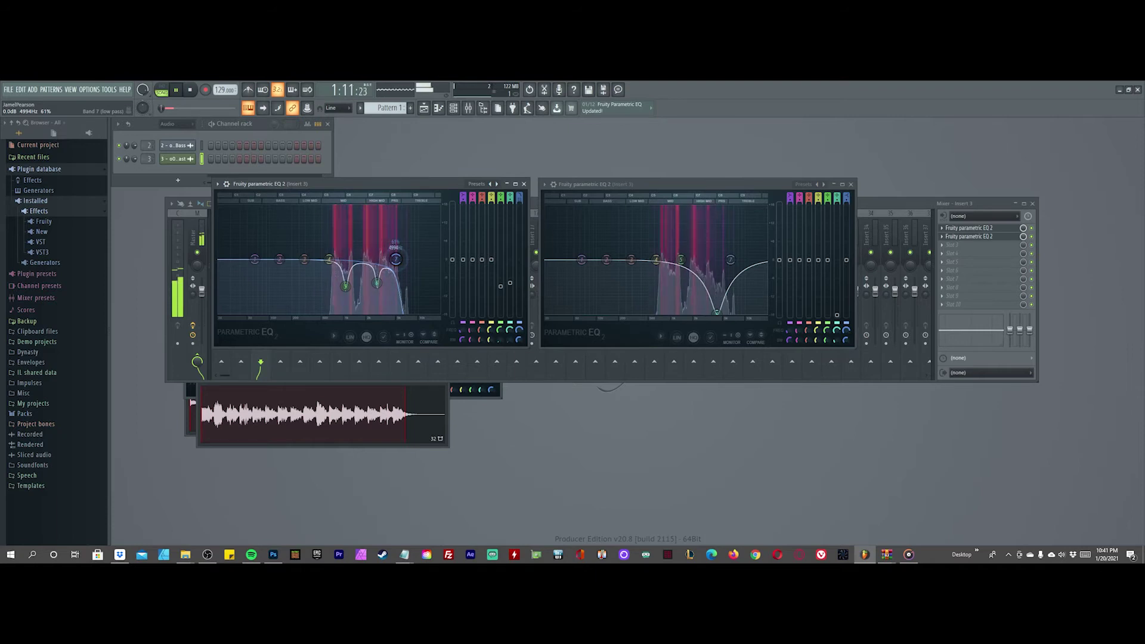
{"action": "left_click_drag", "start_coordinate": [397, 259], "coordinate": [396, 259]}
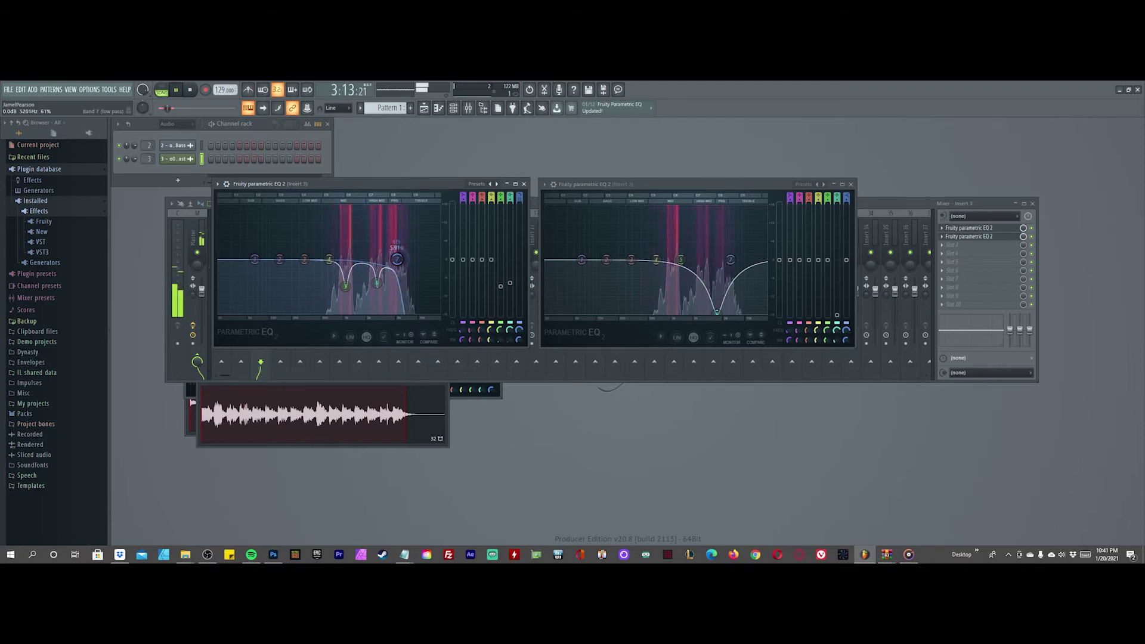
{"action": "left_click_drag", "start_coordinate": [397, 258], "coordinate": [397, 259]}
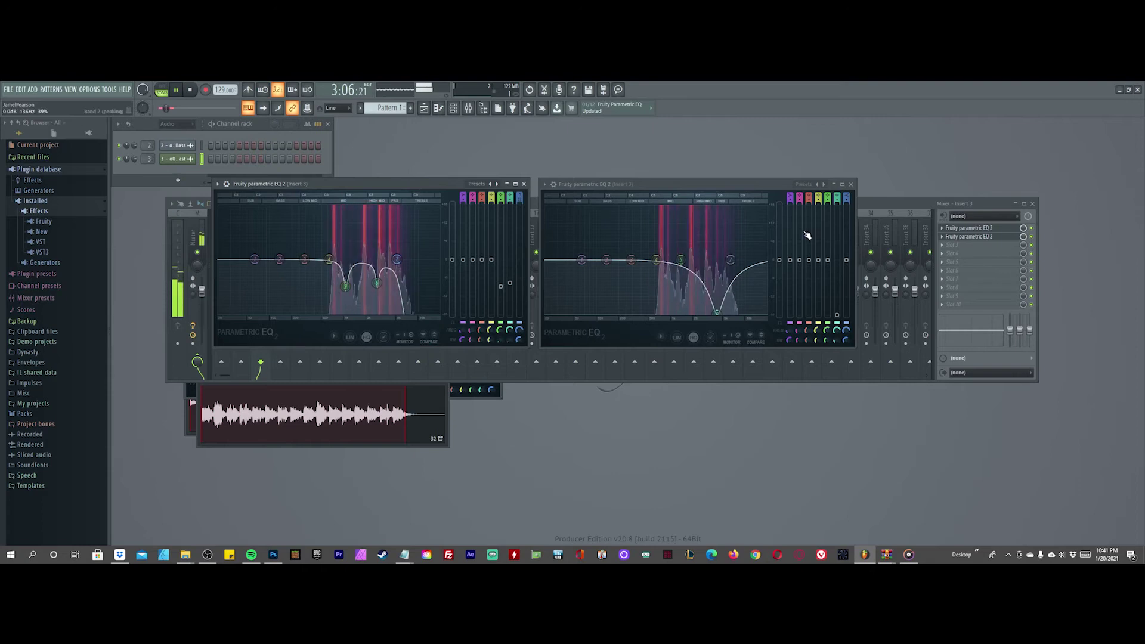
Step: Load Fruity Compressor into Insert 3's slot 3, collapse the mixer, and place the compressor beneath the second EQ
{"action": "left_click", "coordinate": [943, 245]}
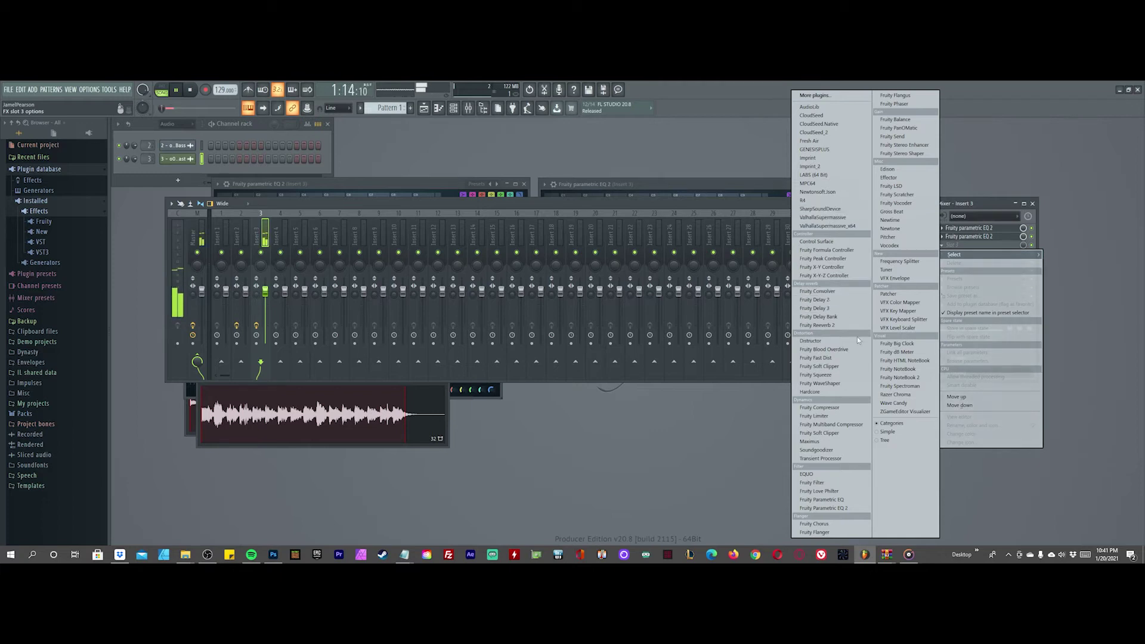
{"action": "left_click", "coordinate": [820, 408]}
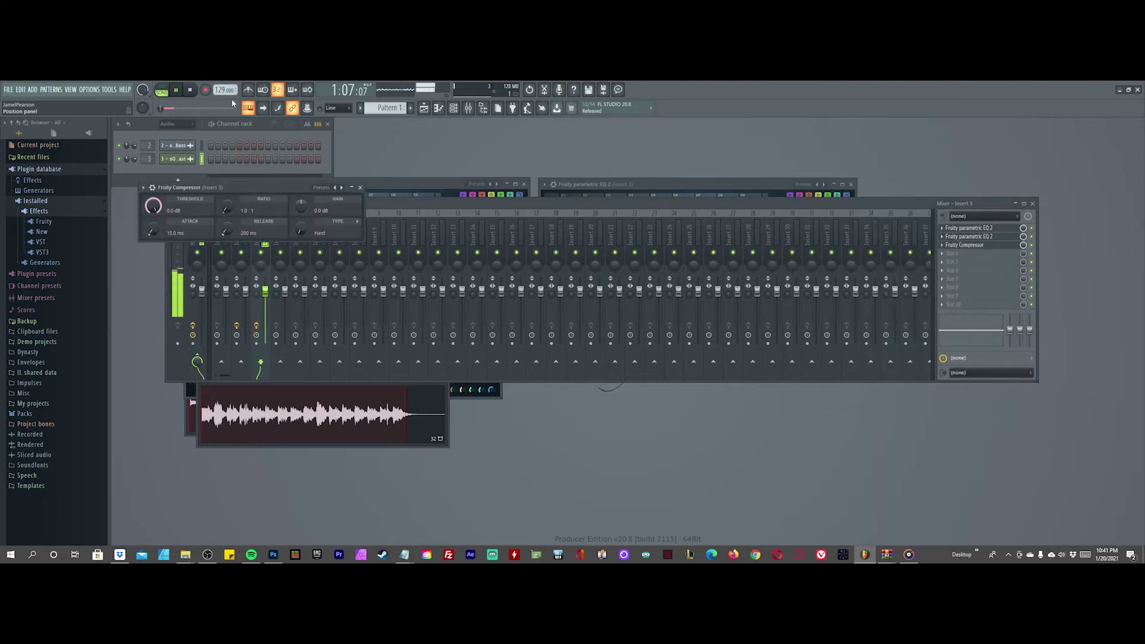
{"action": "left_click_drag", "start_coordinate": [284, 185], "coordinate": [807, 139]}
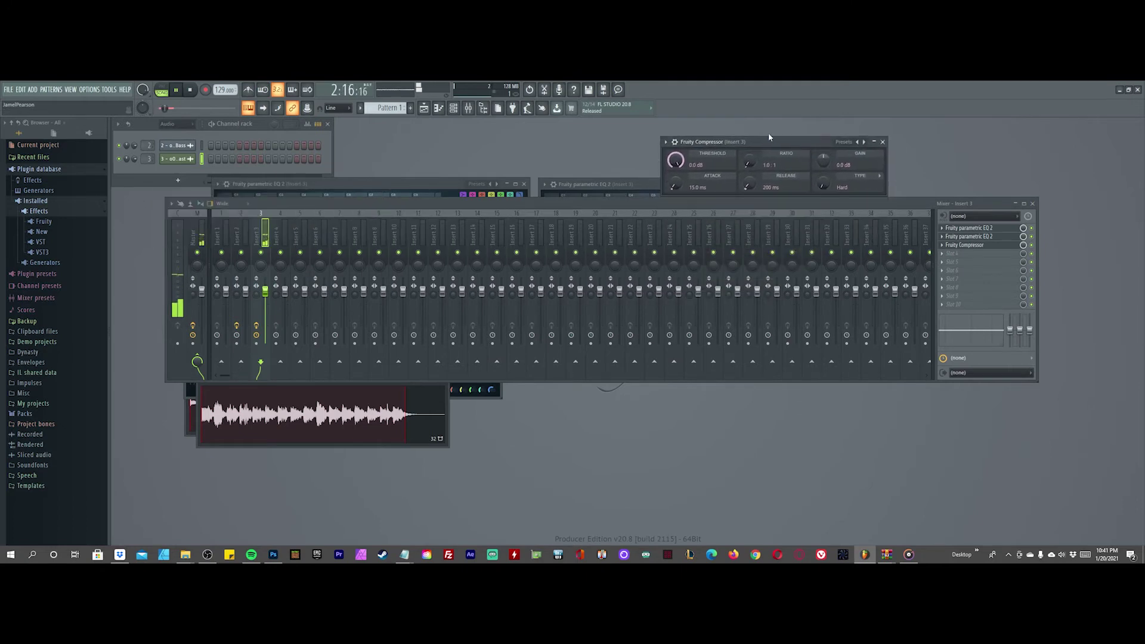
{"action": "left_click", "coordinate": [1018, 204]}
{"action": "left_click_drag", "start_coordinate": [765, 141], "coordinate": [637, 379]}
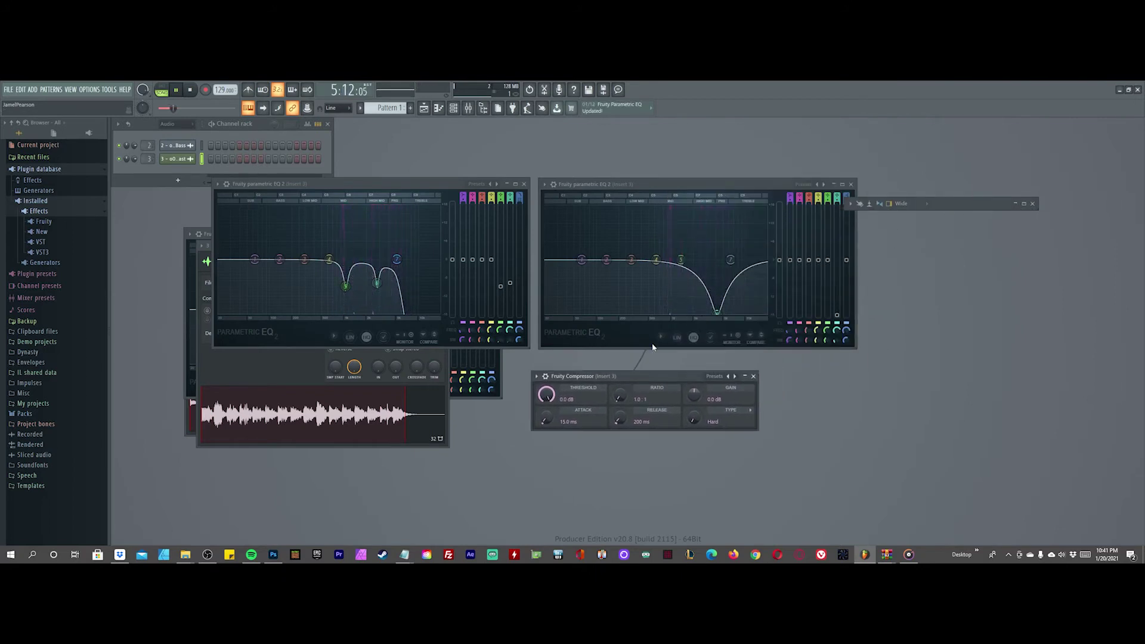
Step: Set the compressor's threshold to -3.8 dB, attack to 0.0 ms, ratio to 1.8:1, release to 615 ms and gain to 2.4 dB
{"action": "mouse_move", "coordinate": [547, 395]}
{"action": "left_mouse_down"}
{"action": "mouse_move", "coordinate": [547, 417]}
{"action": "mouse_move", "coordinate": [546, 406]}
{"action": "left_mouse_up"}
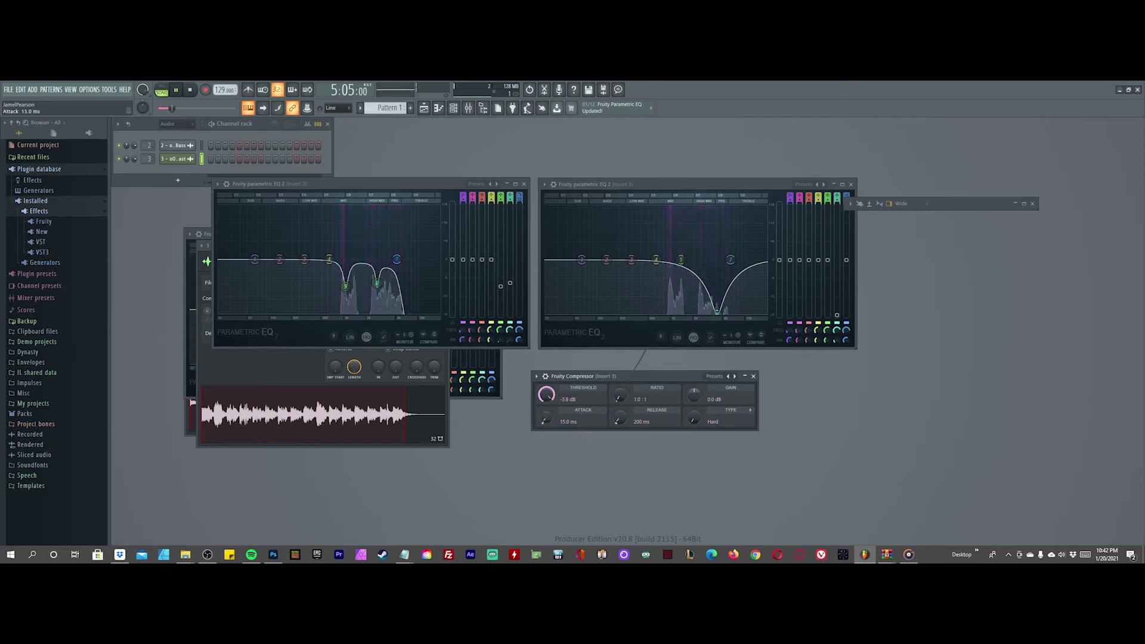
{"action": "left_click_drag", "start_coordinate": [547, 420], "coordinate": [546, 436]}
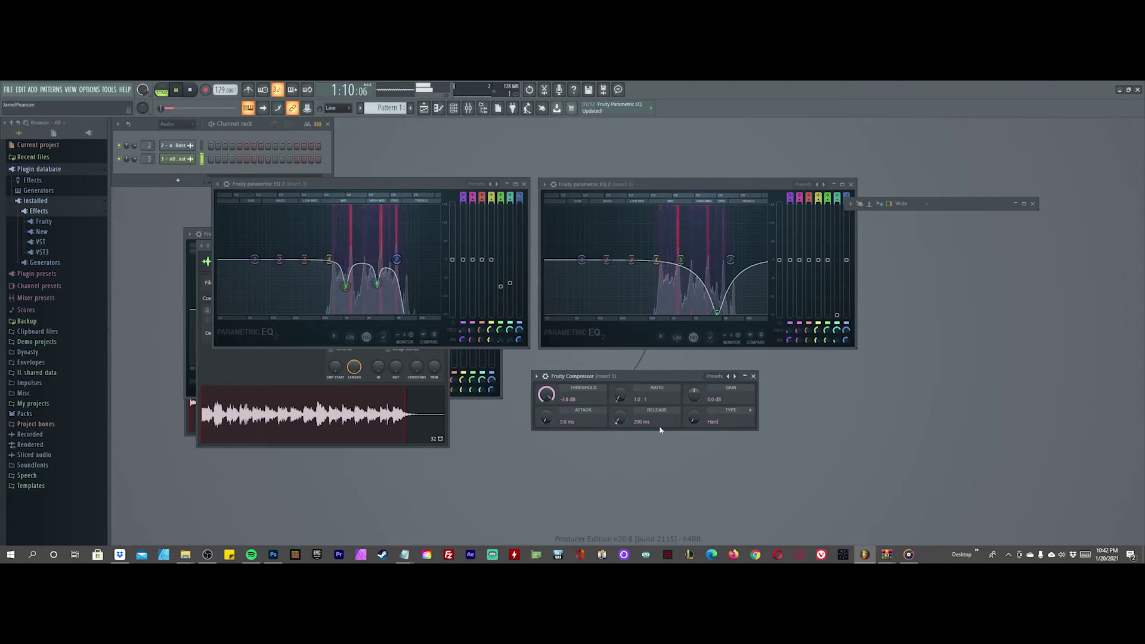
{"action": "left_click_drag", "start_coordinate": [619, 396], "coordinate": [618, 387]}
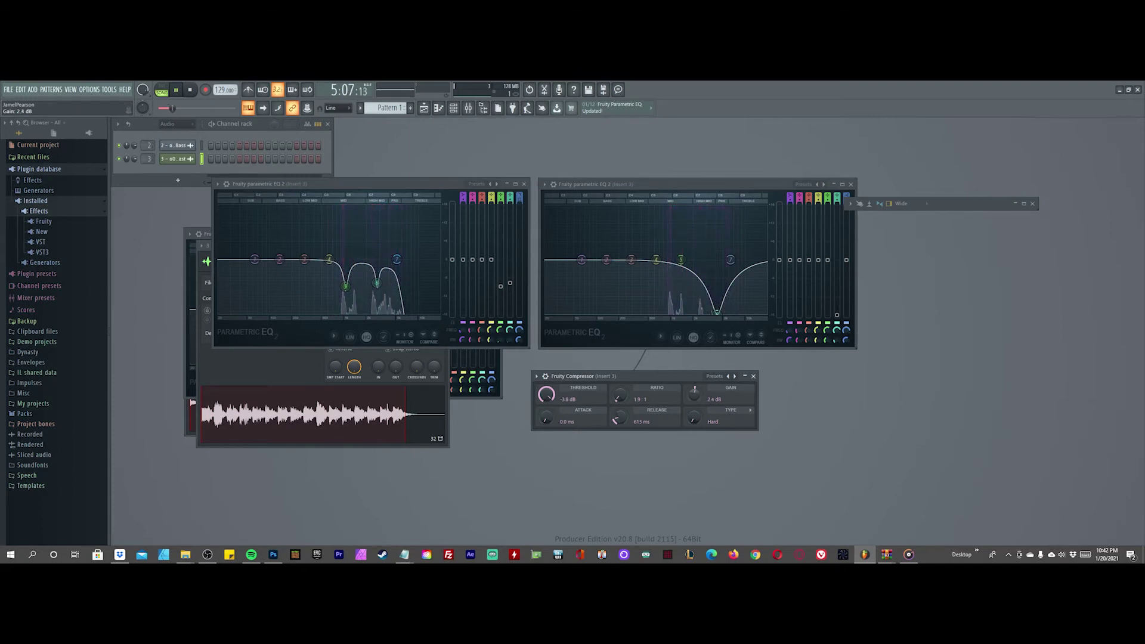
Step: Reduce the compressor gain to 1.4 dB and move the second EQ's band 6 cut to 3523 Hz with 20% bandwidth
{"action": "key", "text": "space"}
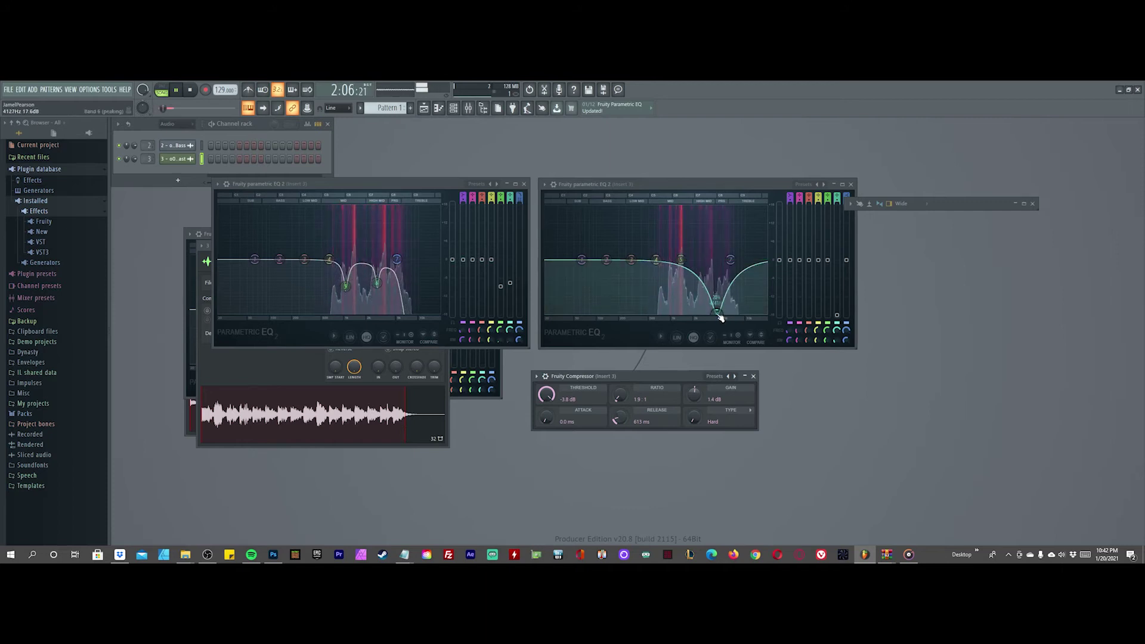
{"action": "left_click_drag", "start_coordinate": [718, 313], "coordinate": [713, 312]}
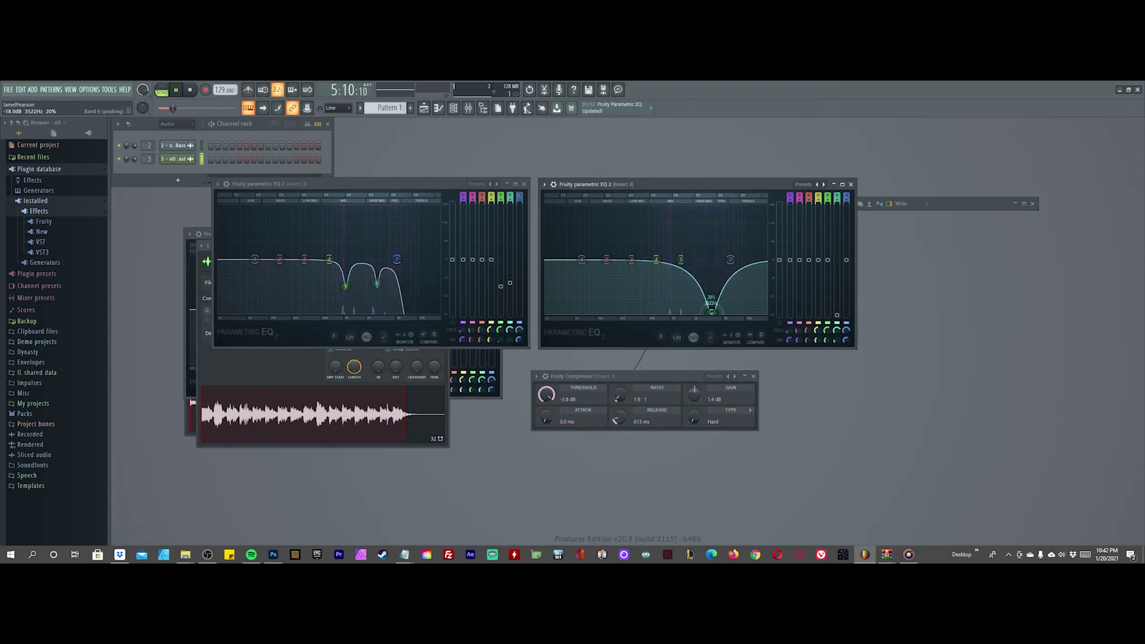
Step: Move the second EQ's band 6 cut to 3036 Hz with 20% bandwidth
{"action": "left_click_drag", "start_coordinate": [708, 312], "coordinate": [707, 311]}
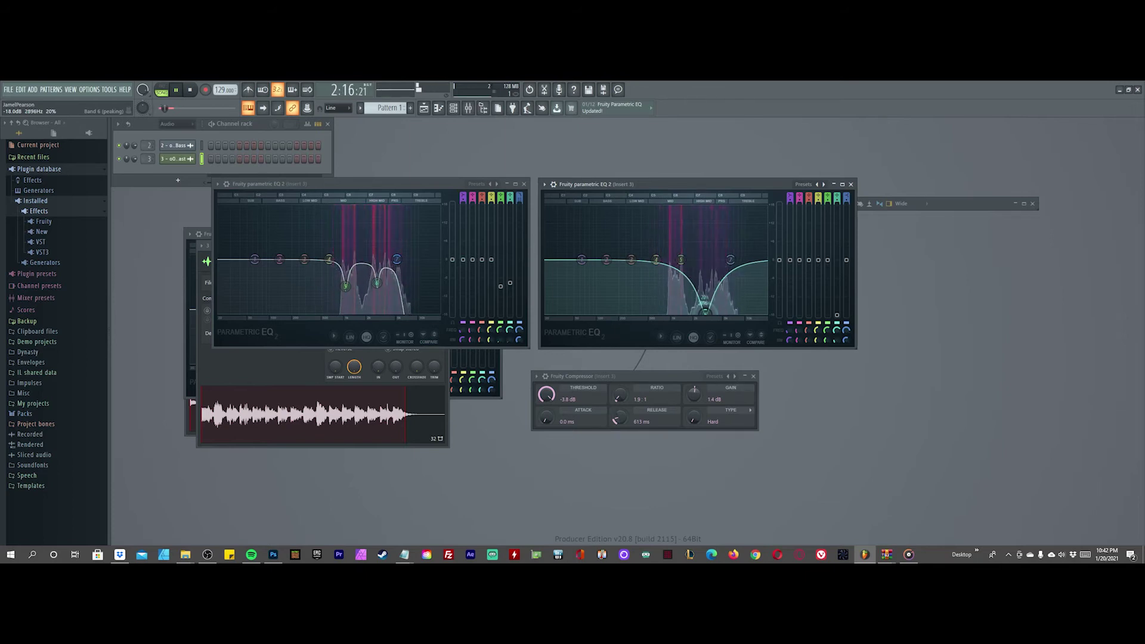
{"action": "left_click_drag", "start_coordinate": [706, 312], "coordinate": [707, 311]}
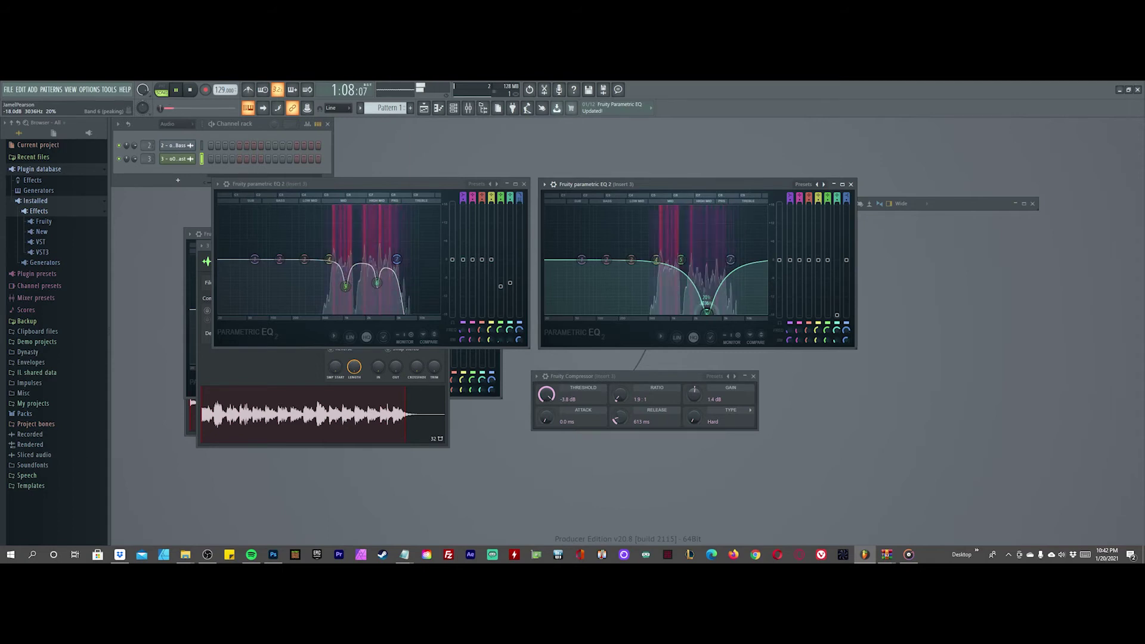
{"action": "mouse_move", "coordinate": [706, 312]}
{"action": "left_mouse_down"}
{"action": "mouse_move", "coordinate": [662, 312]}
{"action": "mouse_move", "coordinate": [692, 312]}
{"action": "left_mouse_up"}
{"action": "left_click", "coordinate": [20, 89]}
{"action": "left_click", "coordinate": [33, 102]}
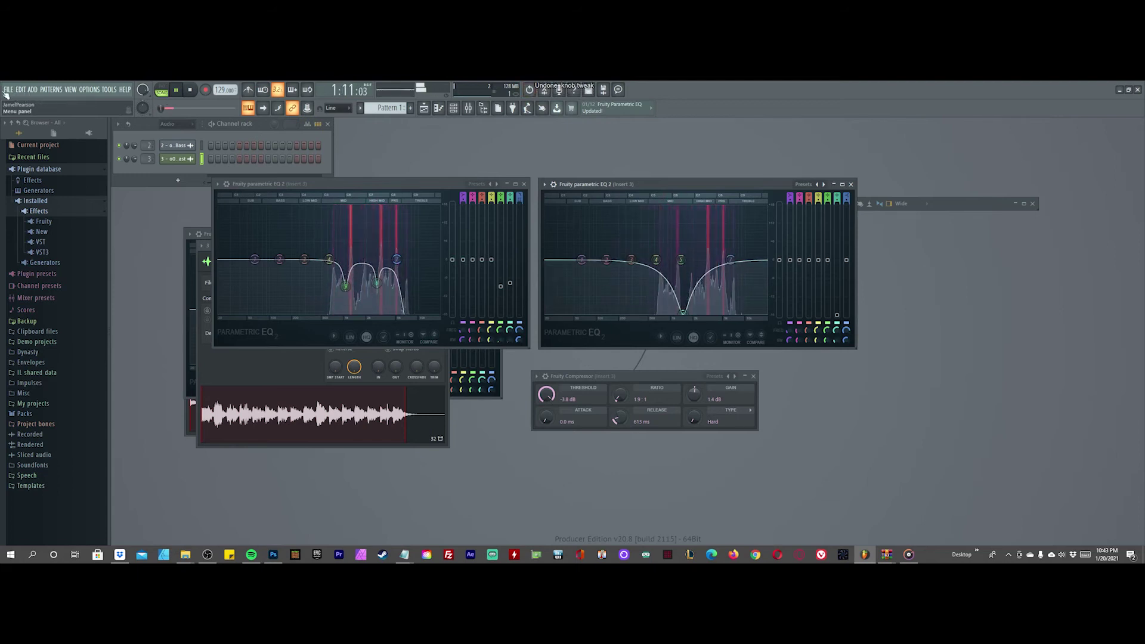
{"action": "left_click", "coordinate": [21, 89]}
{"action": "left_click", "coordinate": [28, 103]}
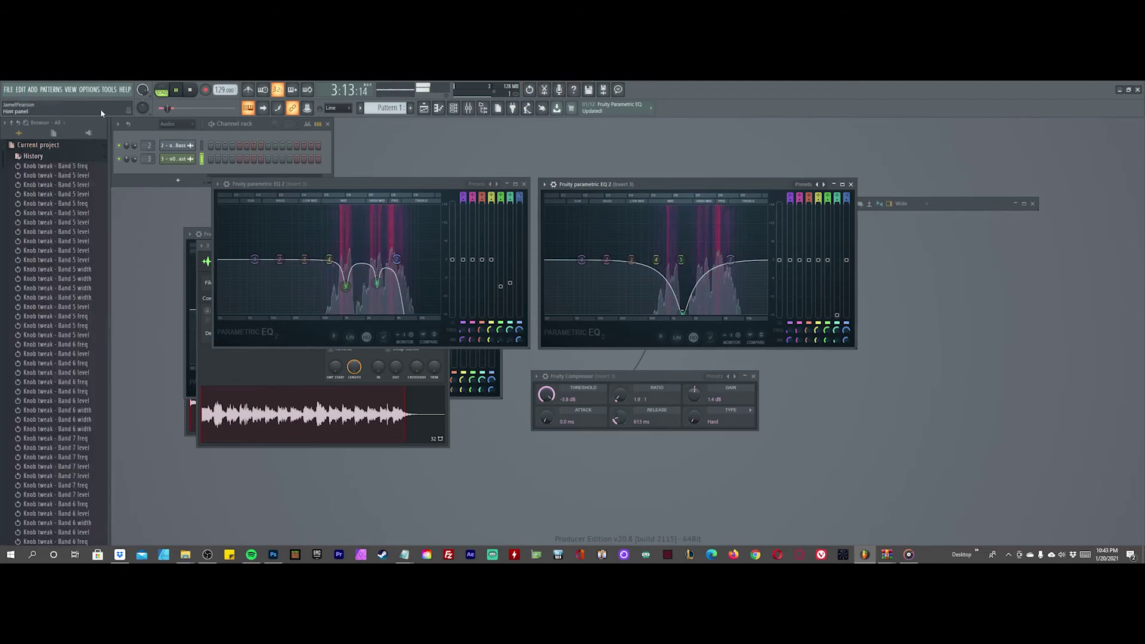
{"action": "key", "text": "ctrl+z"}
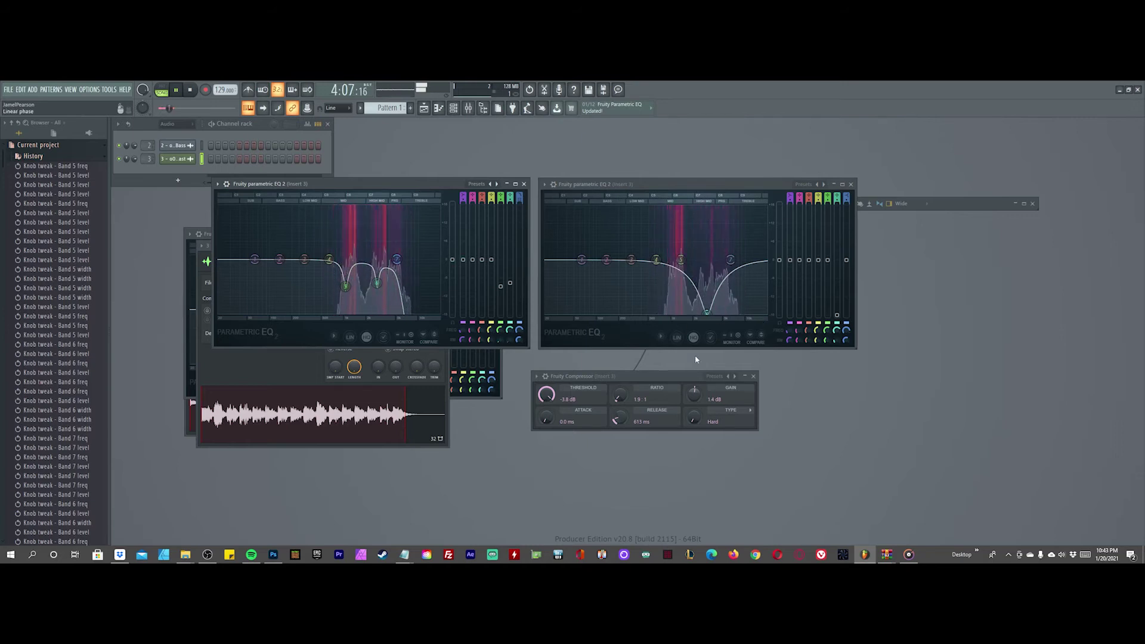
Step: Set the compressor's gain to 6.4 dB, ratio to 3.0:1 and threshold to -21.6 dB, and stop playback
{"action": "left_click_drag", "start_coordinate": [695, 395], "coordinate": [695, 382]}
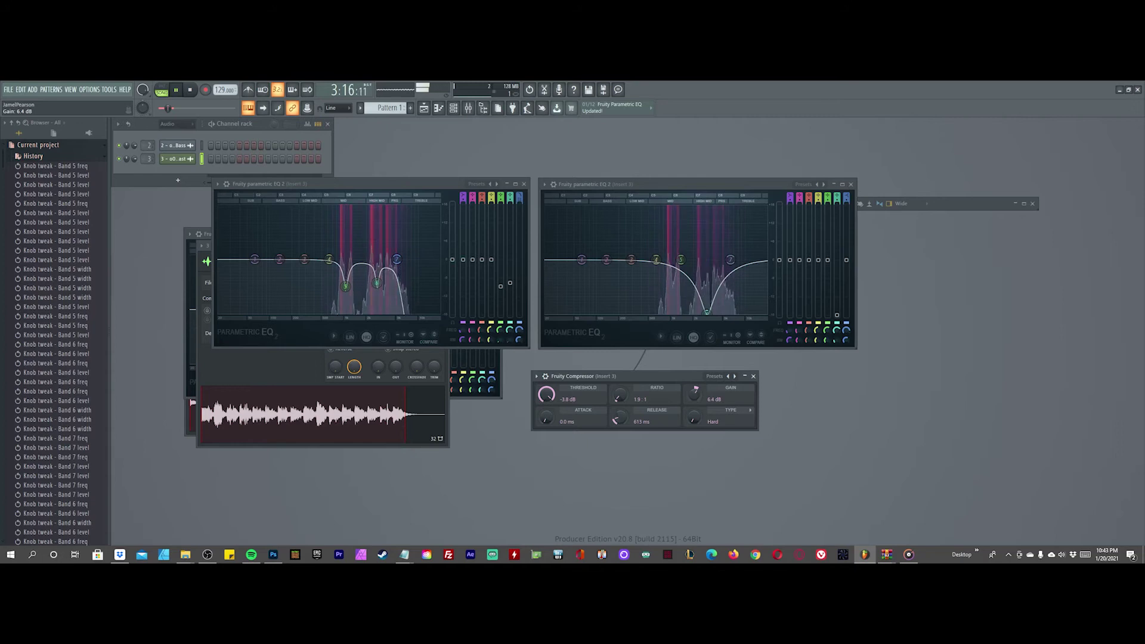
{"action": "left_click_drag", "start_coordinate": [621, 397], "coordinate": [621, 383]}
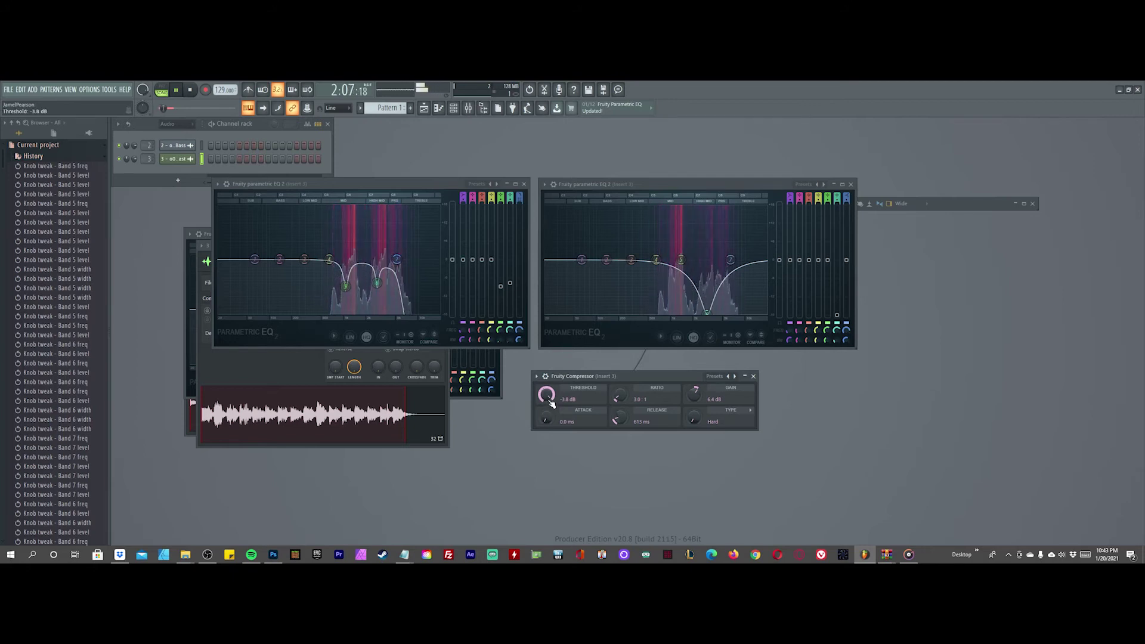
{"action": "mouse_move", "coordinate": [546, 394]}
{"action": "left_mouse_down"}
{"action": "mouse_move", "coordinate": [546, 414]}
{"action": "mouse_move", "coordinate": [545, 391]}
{"action": "left_mouse_up"}
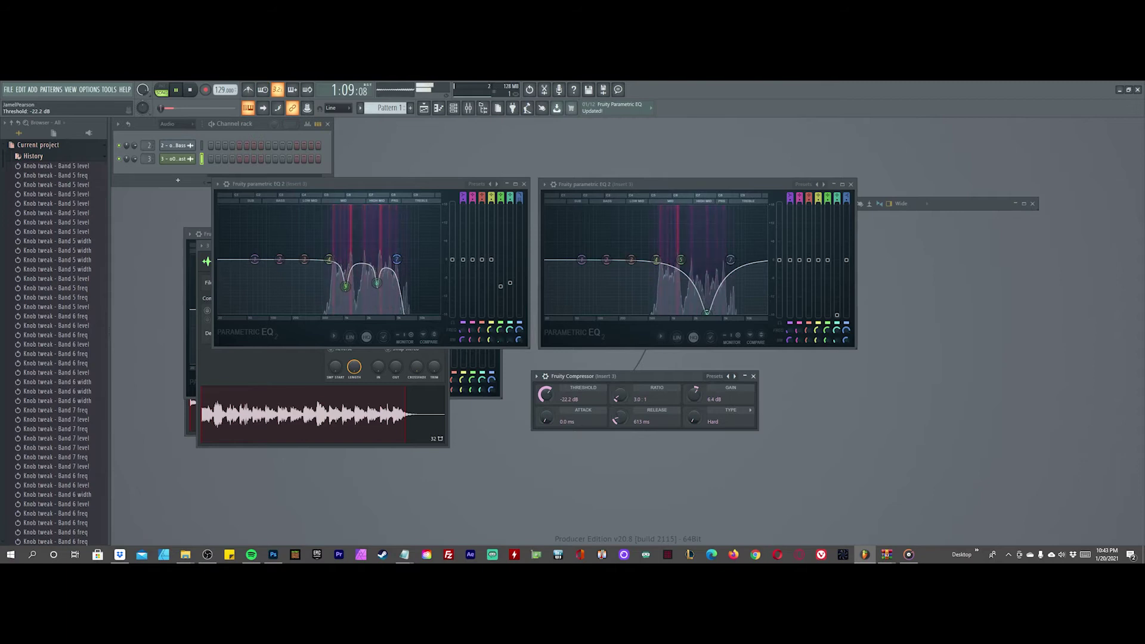
{"action": "left_click_drag", "start_coordinate": [545, 393], "coordinate": [546, 393]}
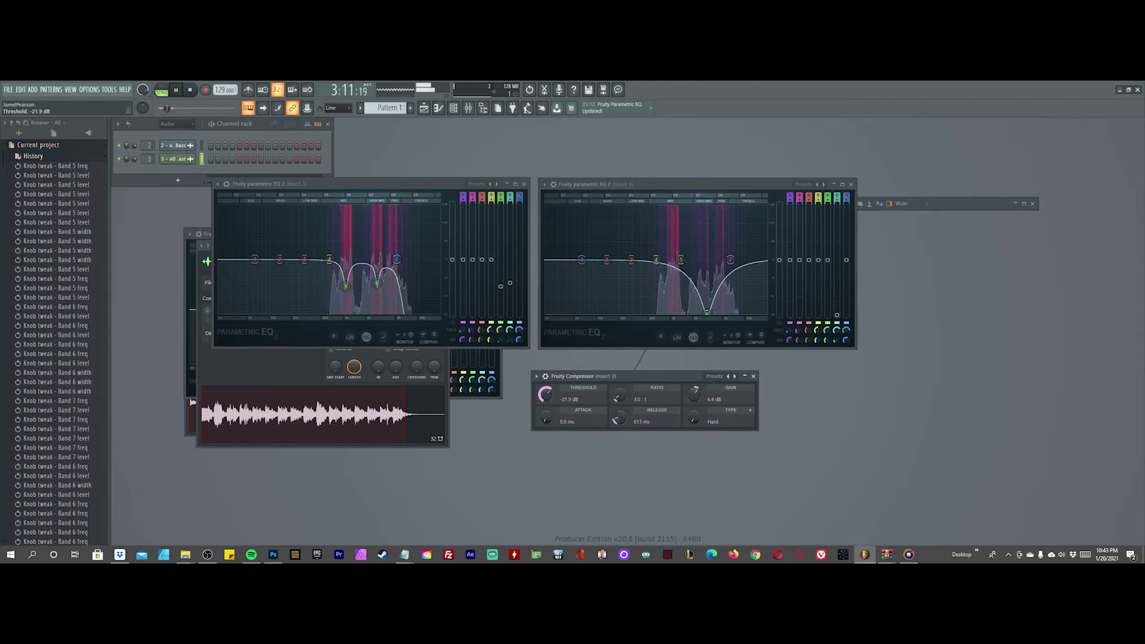
{"action": "left_click_drag", "start_coordinate": [546, 393], "coordinate": [545, 393]}
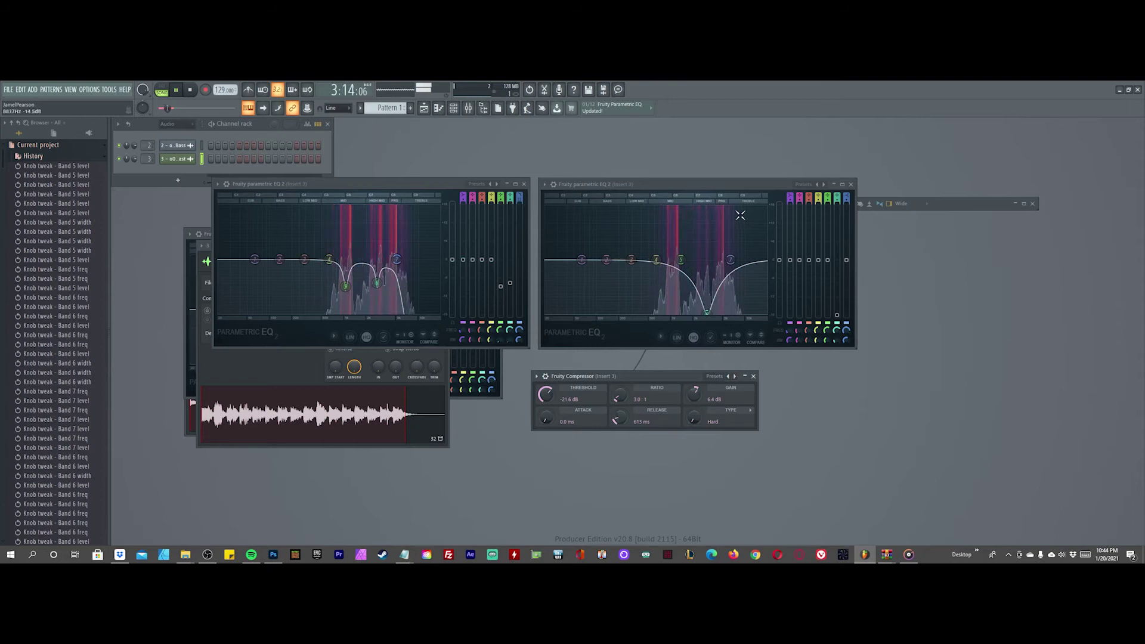
{"action": "left_click", "coordinate": [191, 91]}
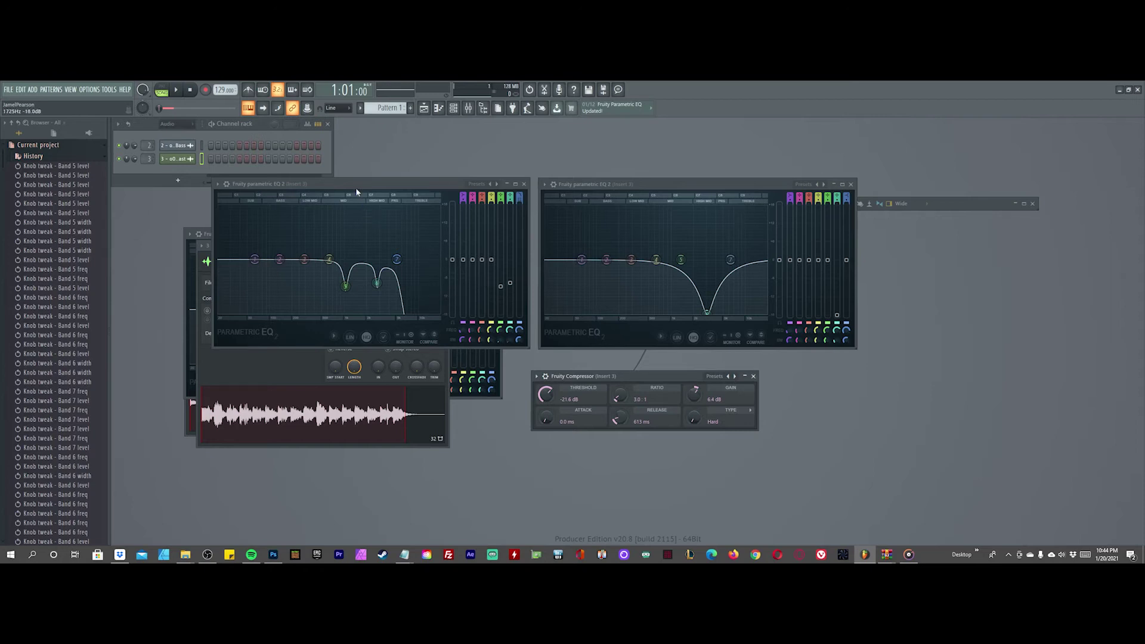
{"action": "mouse_move", "coordinate": [355, 185]}
{"action": "left_mouse_down"}
{"action": "mouse_move", "coordinate": [386, 186]}
{"action": "mouse_move", "coordinate": [350, 184]}
{"action": "left_mouse_up"}
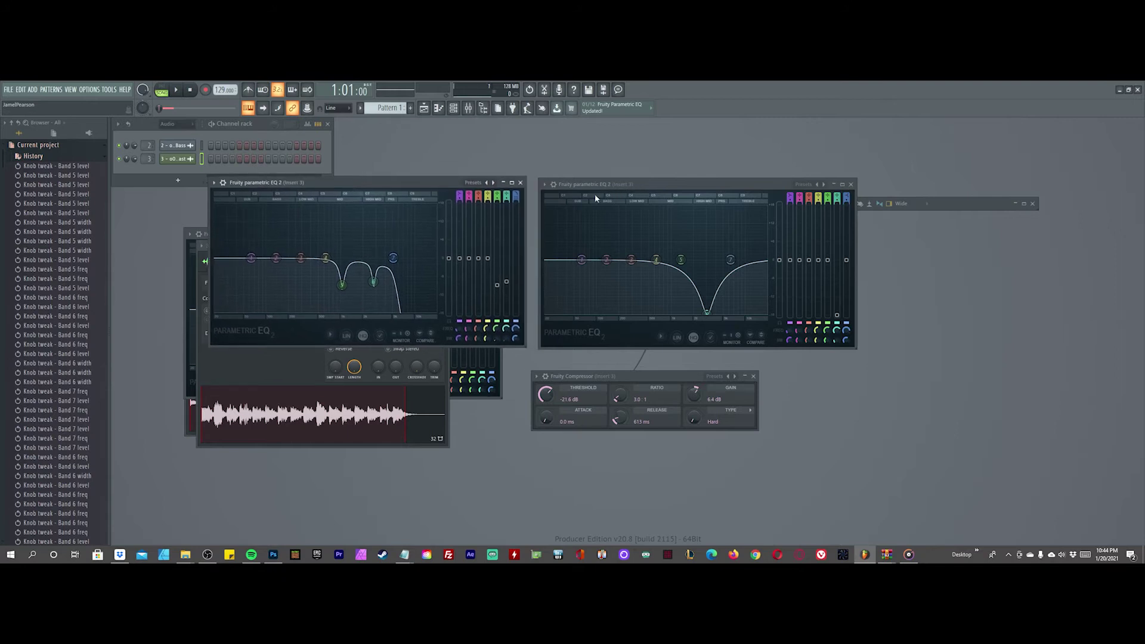
{"action": "mouse_move", "coordinate": [366, 281]}
{"action": "left_mouse_down"}
{"action": "mouse_move", "coordinate": [380, 281]}
{"action": "mouse_move", "coordinate": [373, 299]}
{"action": "mouse_move", "coordinate": [344, 285]}
{"action": "left_mouse_up"}
{"action": "mouse_move", "coordinate": [664, 378]}
{"action": "left_mouse_down"}
{"action": "mouse_move", "coordinate": [670, 399]}
{"action": "mouse_move", "coordinate": [673, 379]}
{"action": "left_mouse_up"}
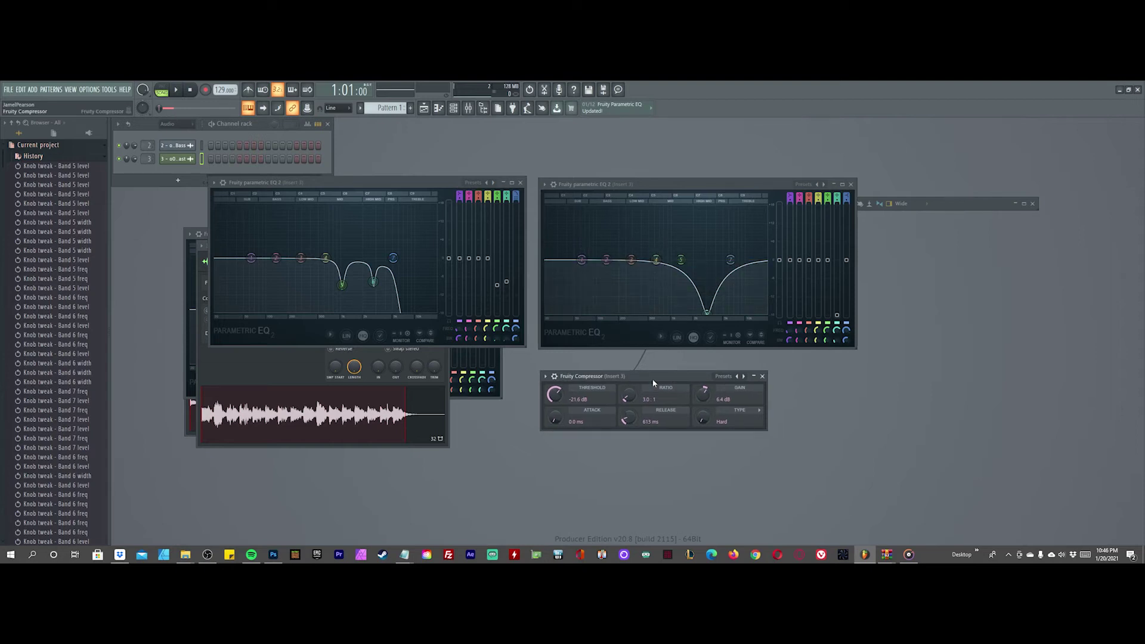
{"action": "left_click_drag", "start_coordinate": [653, 382], "coordinate": [640, 387]}
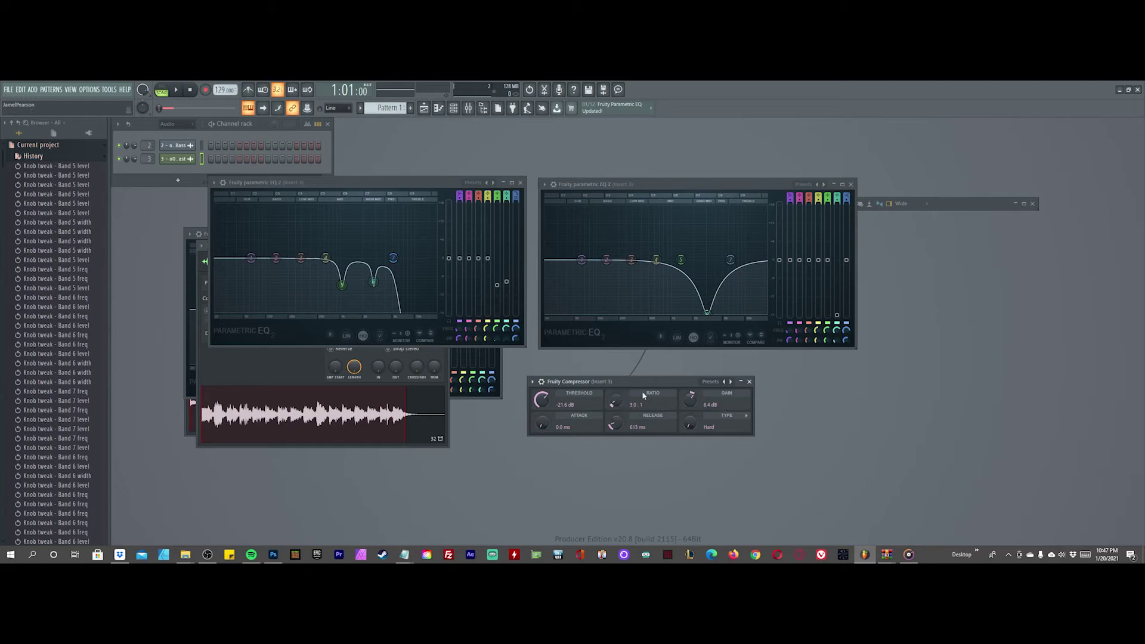
{"action": "left_click_drag", "start_coordinate": [653, 384], "coordinate": [682, 394]}
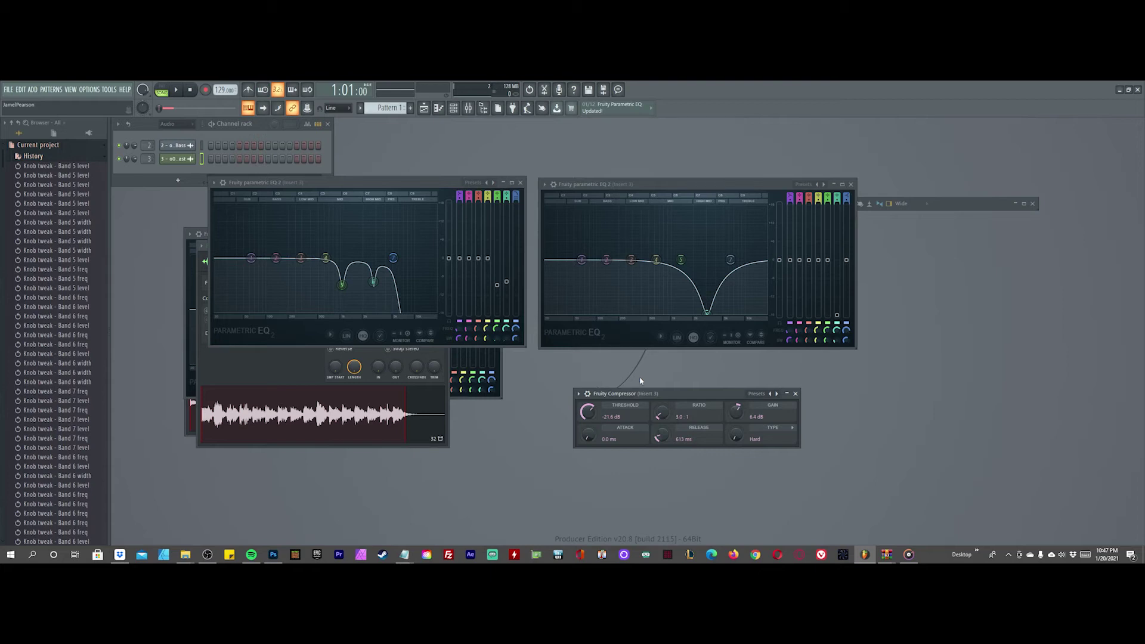
Step: Expand the collapsed mixer across the workspace and show Insert 3's effect slots while the pattern plays, and stop playback
{"action": "left_click", "coordinate": [178, 91]}
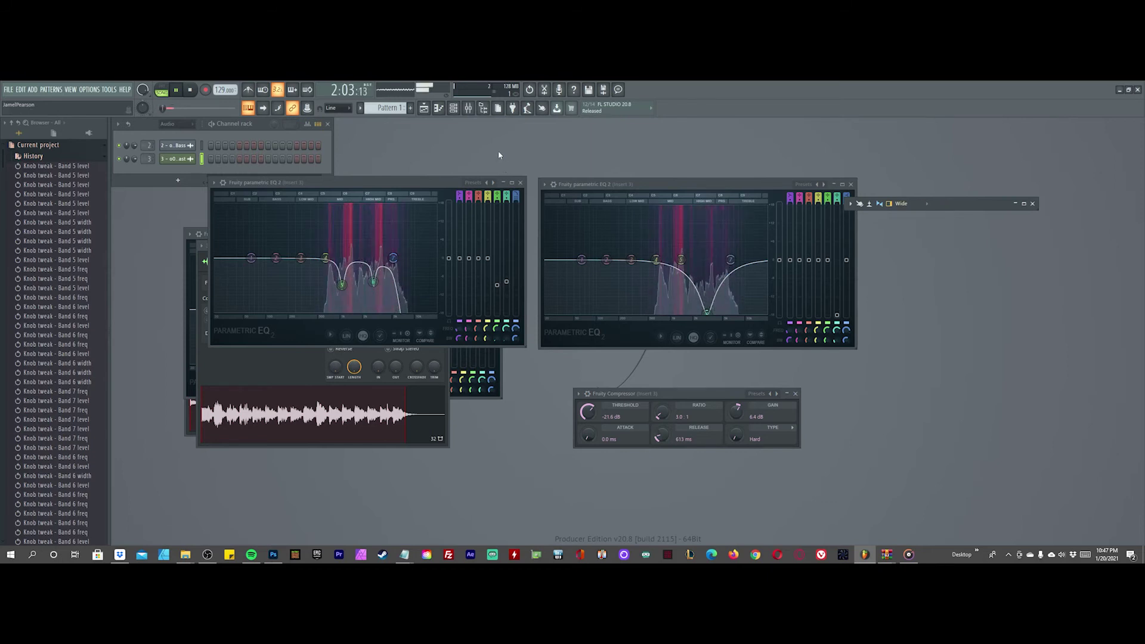
{"action": "left_click", "coordinate": [469, 108]}
{"action": "left_click", "coordinate": [470, 109]}
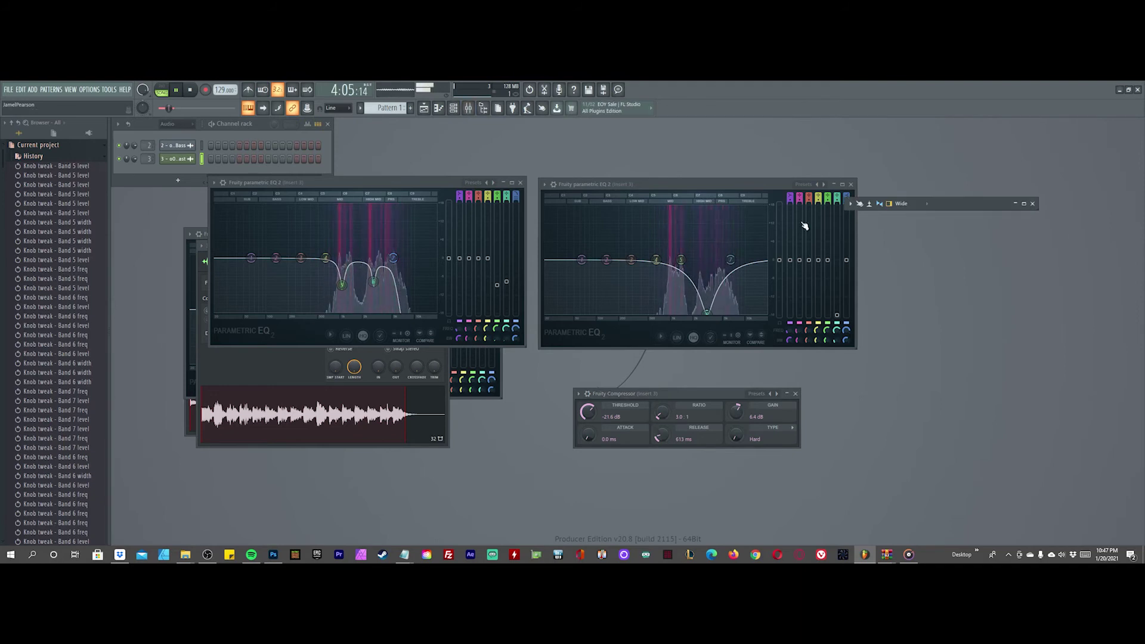
{"action": "left_click", "coordinate": [1024, 204]}
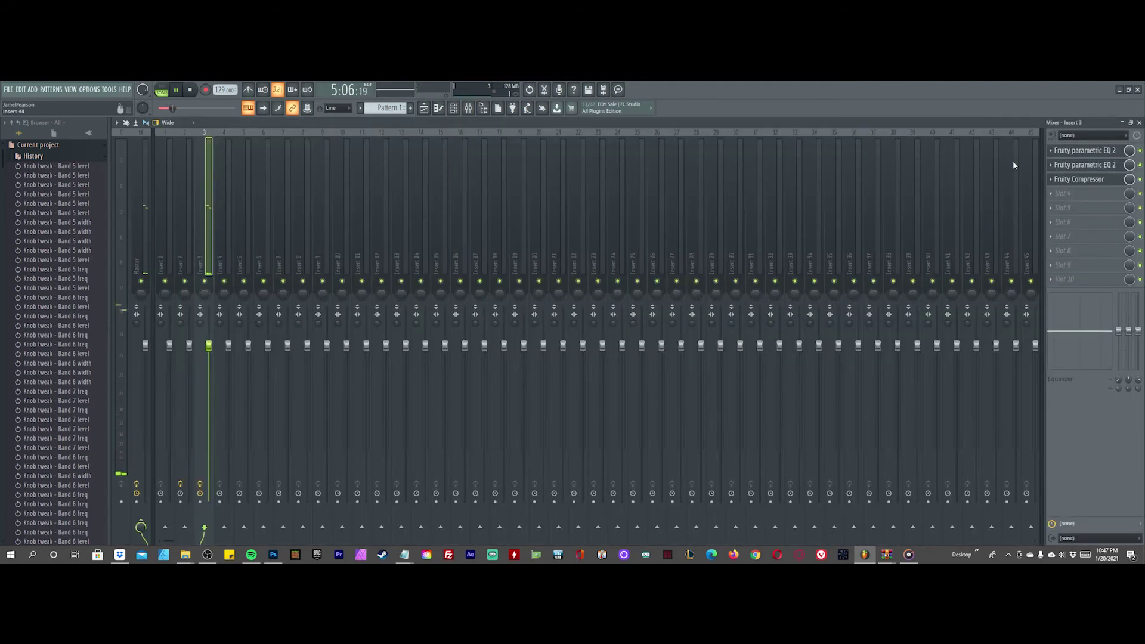
{"action": "left_click", "coordinate": [1132, 123]}
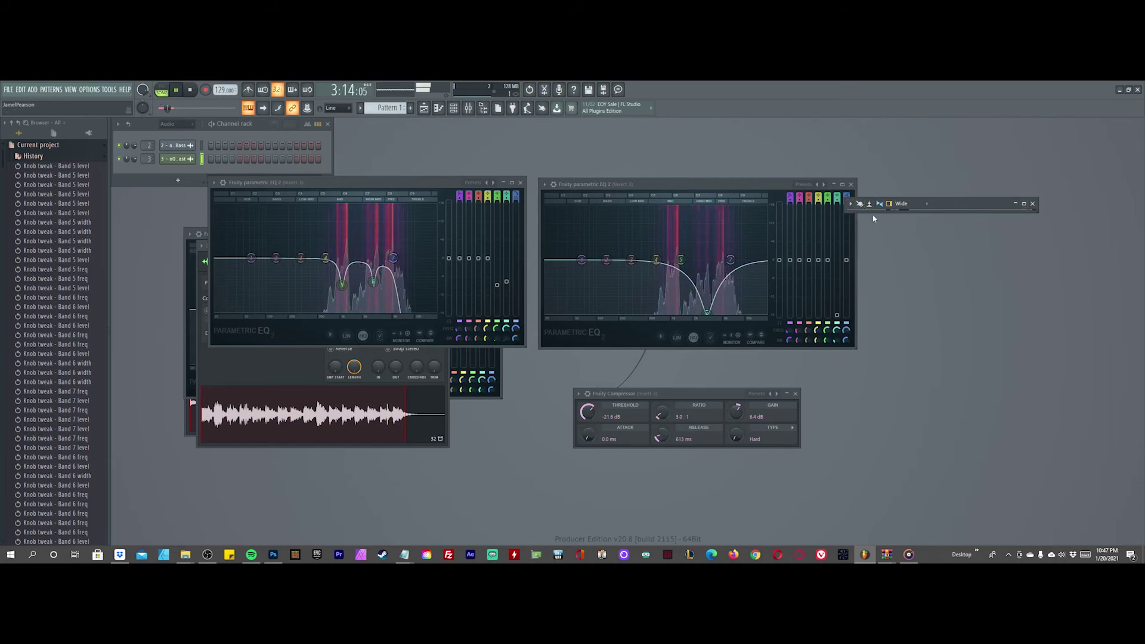
{"action": "left_click", "coordinate": [1024, 204]}
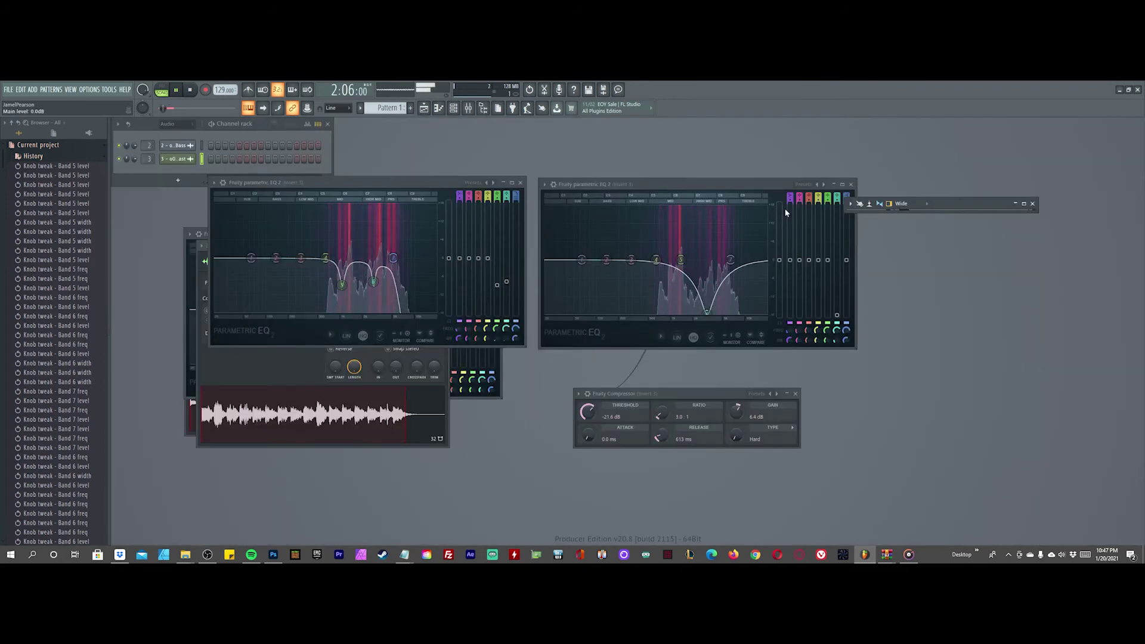
{"action": "left_click", "coordinate": [889, 204]}
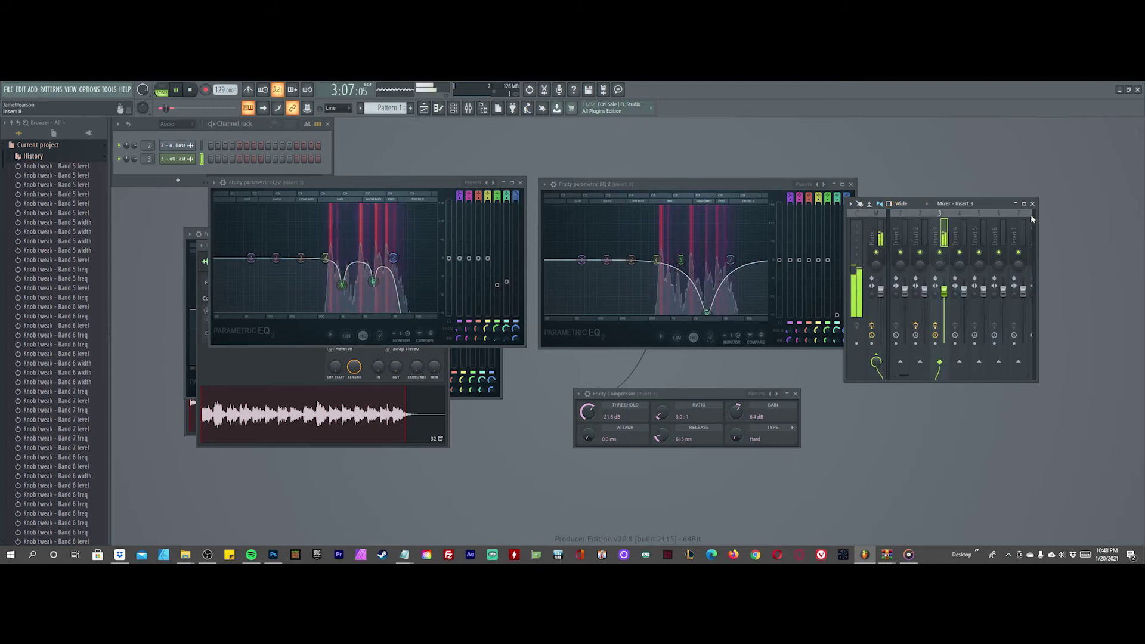
{"action": "left_click_drag", "start_coordinate": [846, 283], "coordinate": [130, 282]}
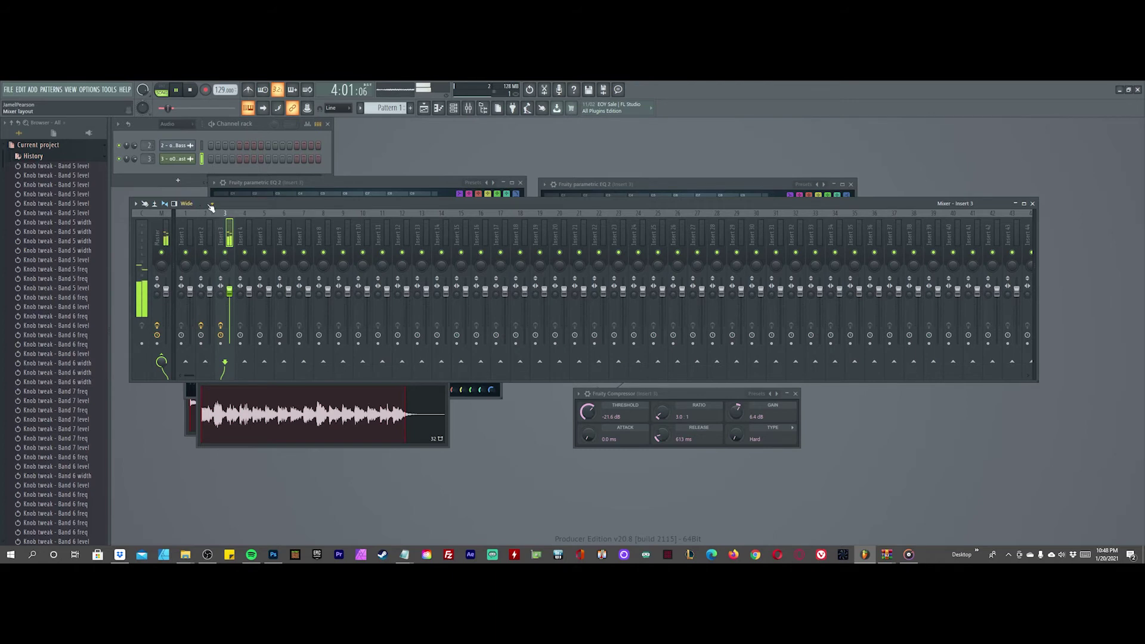
{"action": "left_click", "coordinate": [174, 204]}
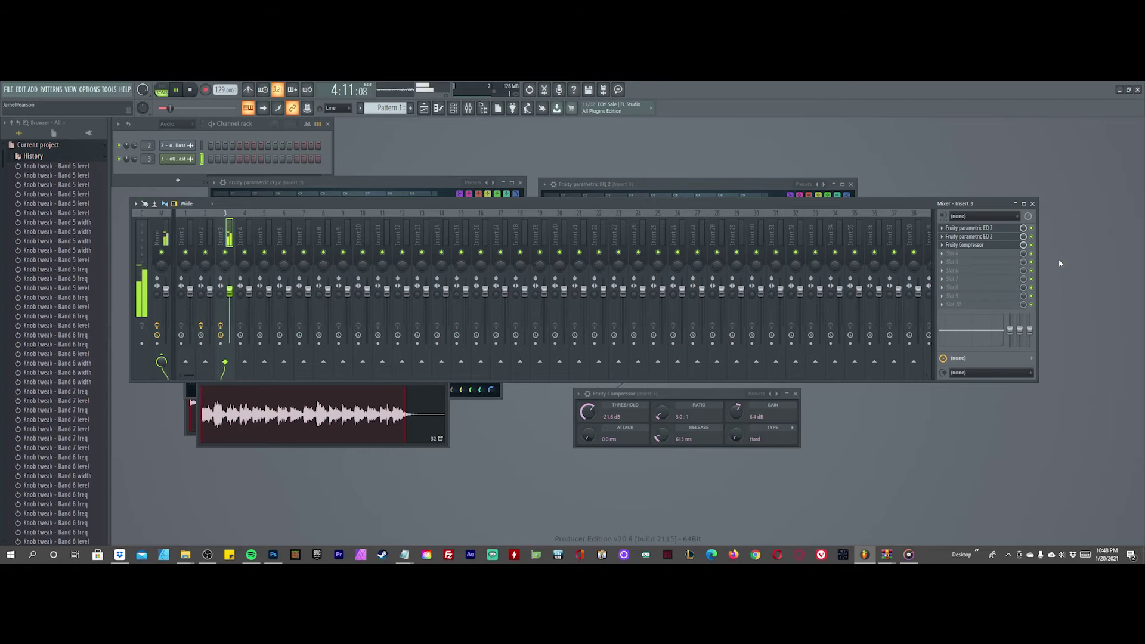
{"action": "key", "text": "space"}
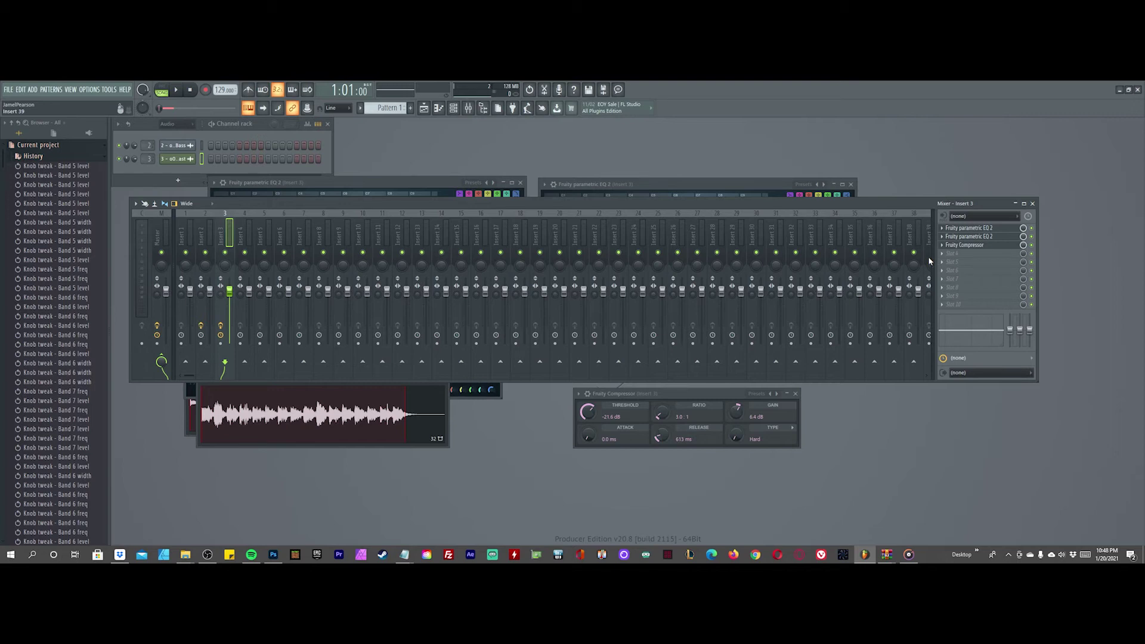
Step: Bypass both parametric EQs and the compressor on Insert 3 and audition the unprocessed sample
{"action": "left_click", "coordinate": [1032, 229]}
{"action": "left_click", "coordinate": [1032, 236]}
{"action": "left_click", "coordinate": [1032, 246]}
{"action": "key", "text": "space"}
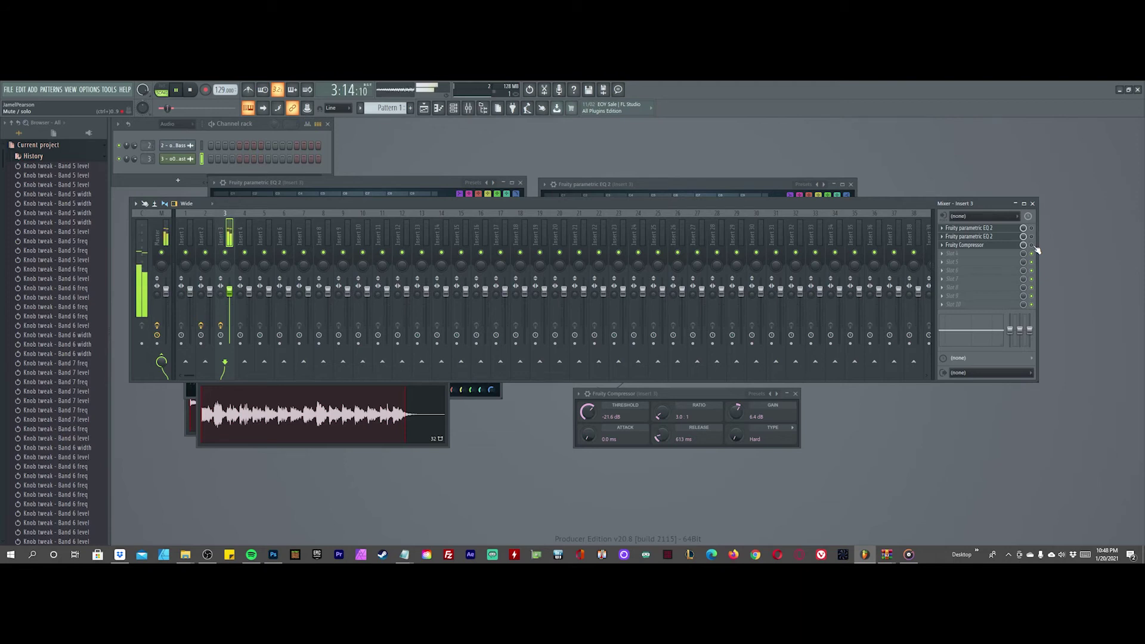
{"action": "key", "text": "space"}
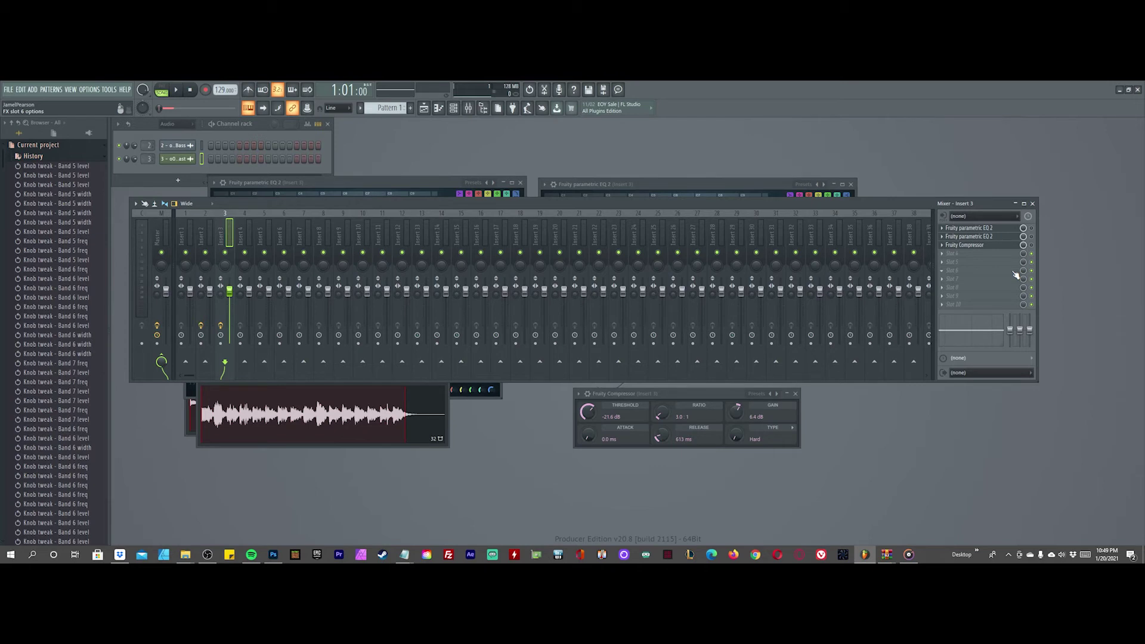
Step: Re-enable both parametric EQs and the compressor on Insert 3 and audition the processed sample
{"action": "left_click", "coordinate": [1032, 228]}
{"action": "left_click", "coordinate": [1032, 237]}
{"action": "left_click", "coordinate": [1032, 245]}
{"action": "key", "text": "space"}
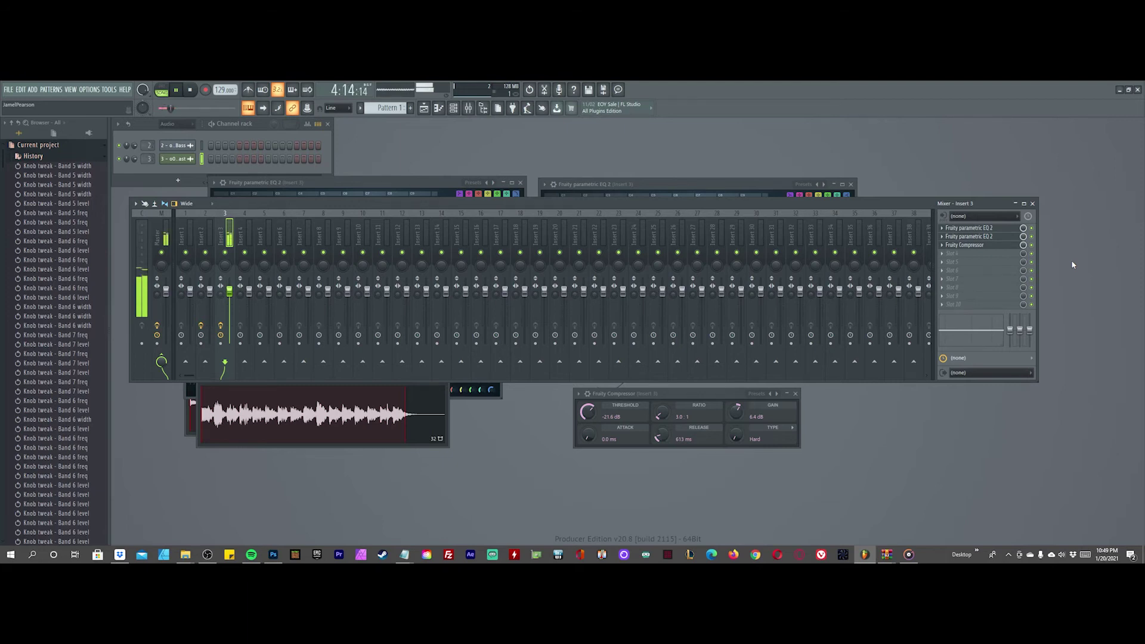
{"action": "key", "text": "space"}
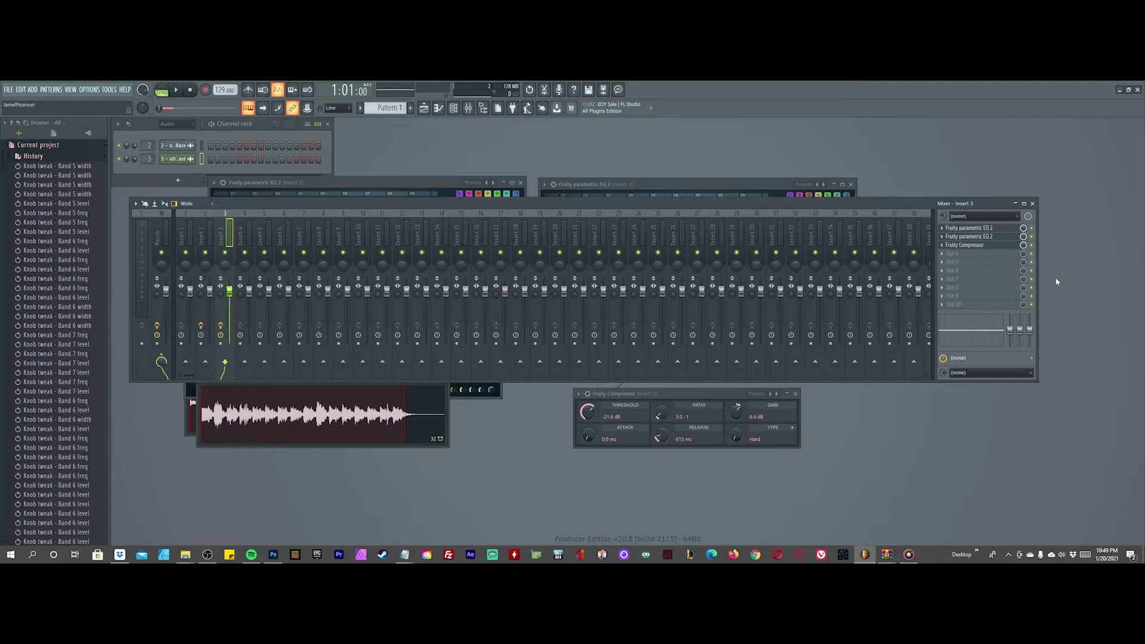
Step: Load the R4 reverb into Insert 3's slot 4 and place its window over the compressor with the pattern playing
{"action": "left_click", "coordinate": [949, 254]}
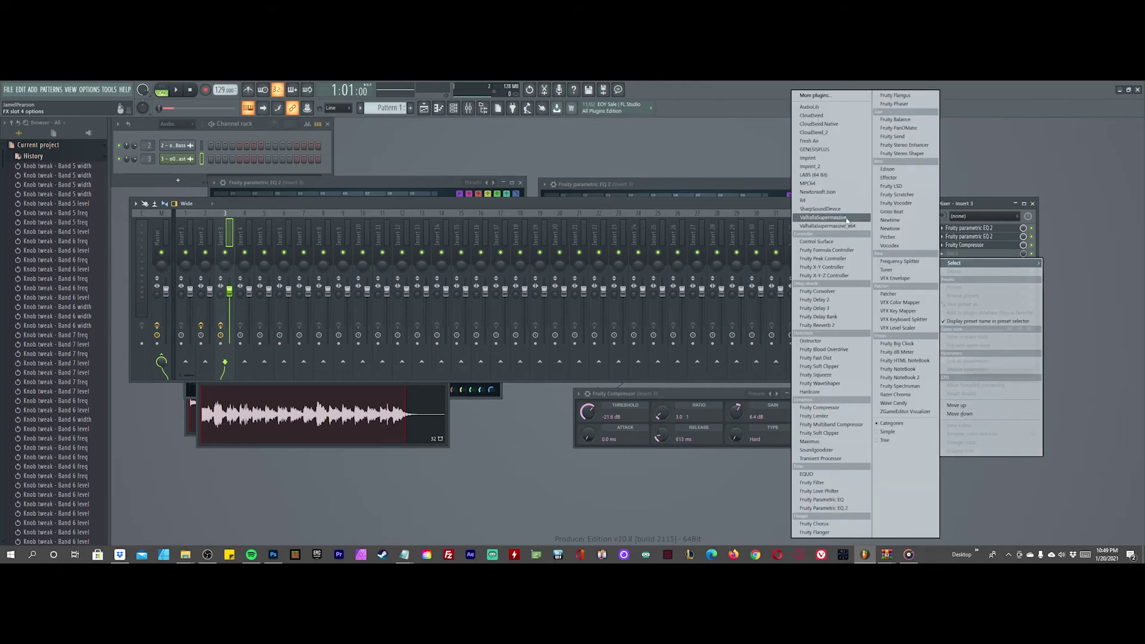
{"action": "left_click", "coordinate": [804, 200]}
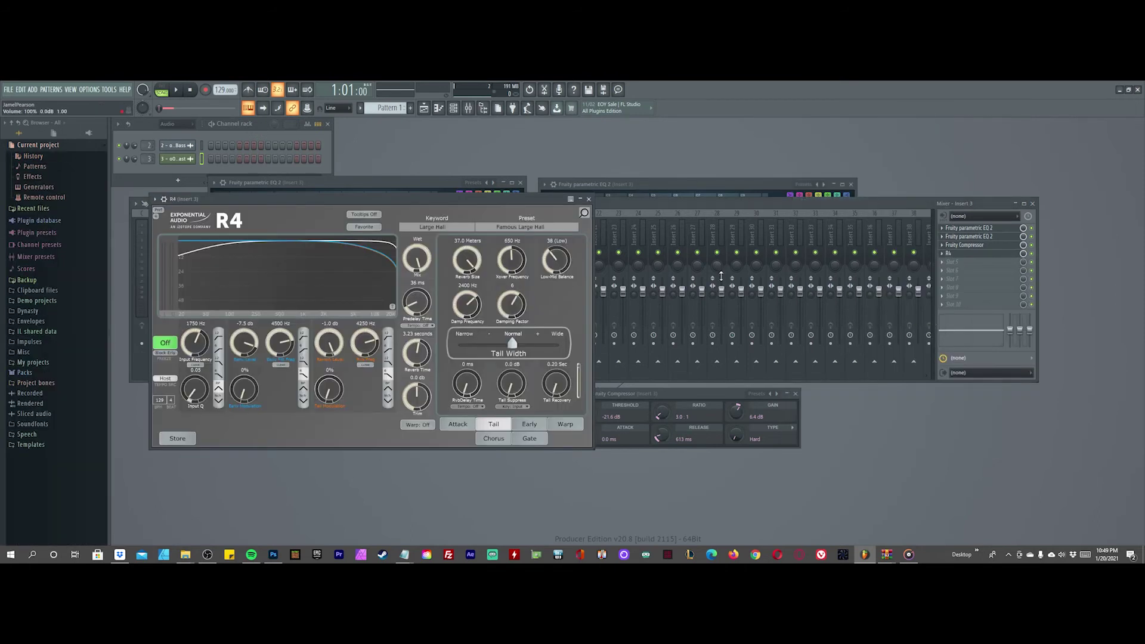
{"action": "key", "text": "space"}
{"action": "left_click_drag", "start_coordinate": [507, 199], "coordinate": [763, 248]}
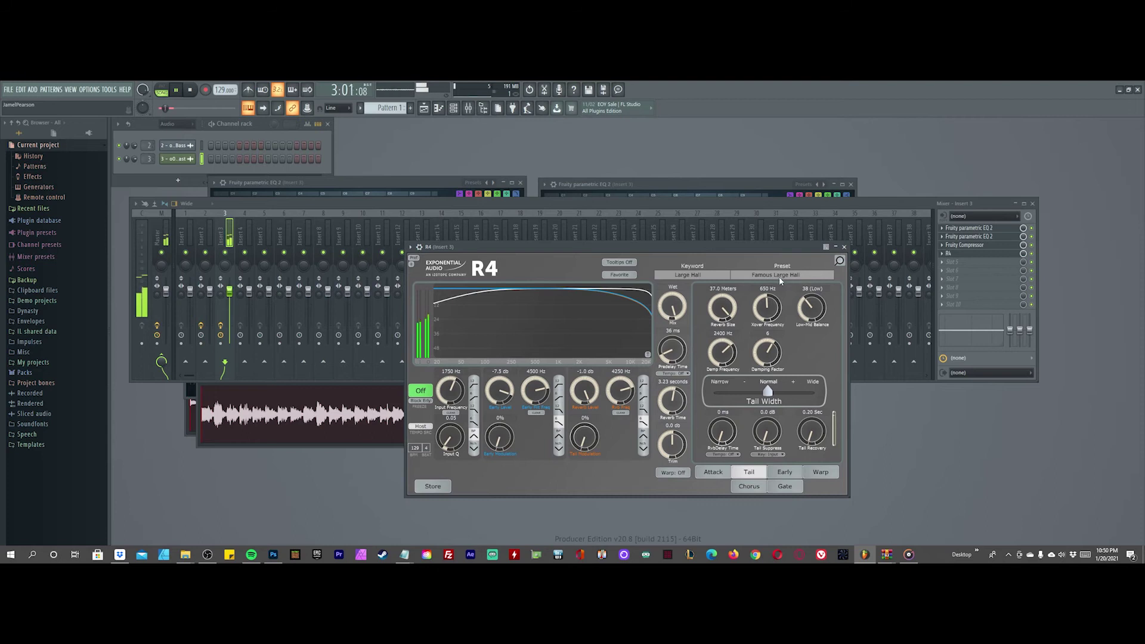
Step: Audition R4's Fat Vintage Hall 2 (Lite) preset and switch the reverb to Rich Guitar Hall 2 (Narr)
{"action": "left_click", "coordinate": [784, 276]}
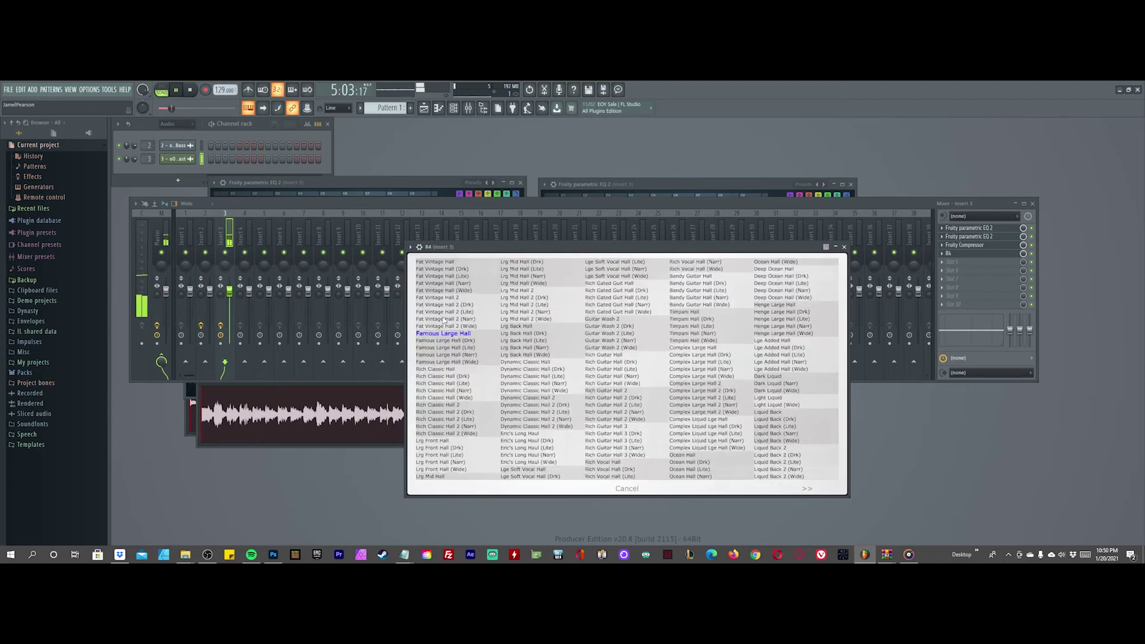
{"action": "left_click", "coordinate": [456, 312]}
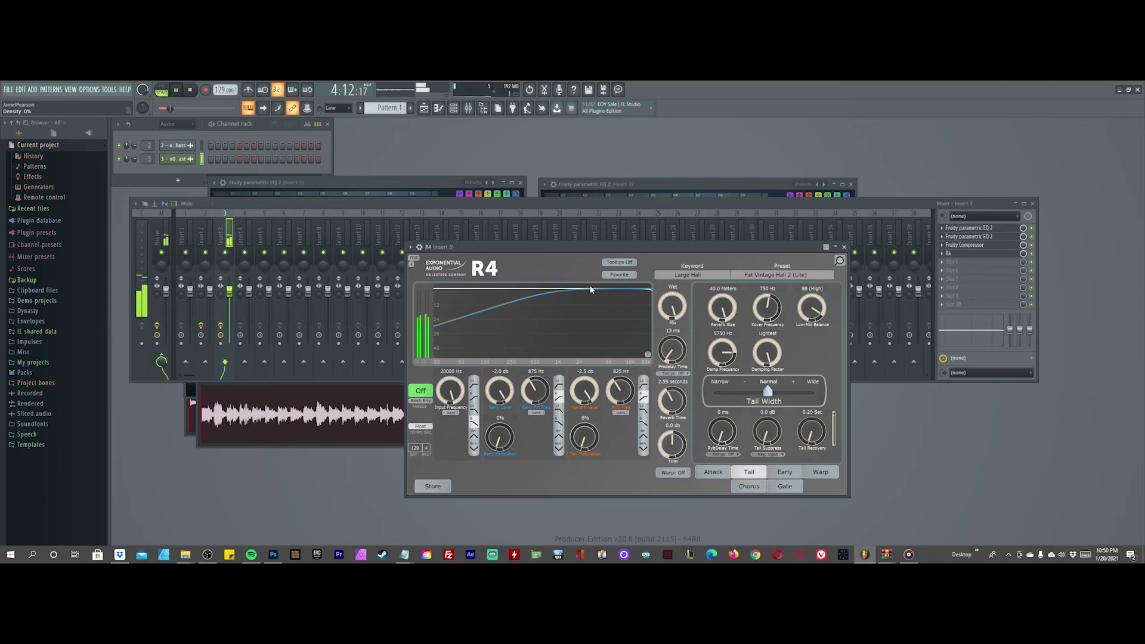
{"action": "left_click", "coordinate": [782, 277]}
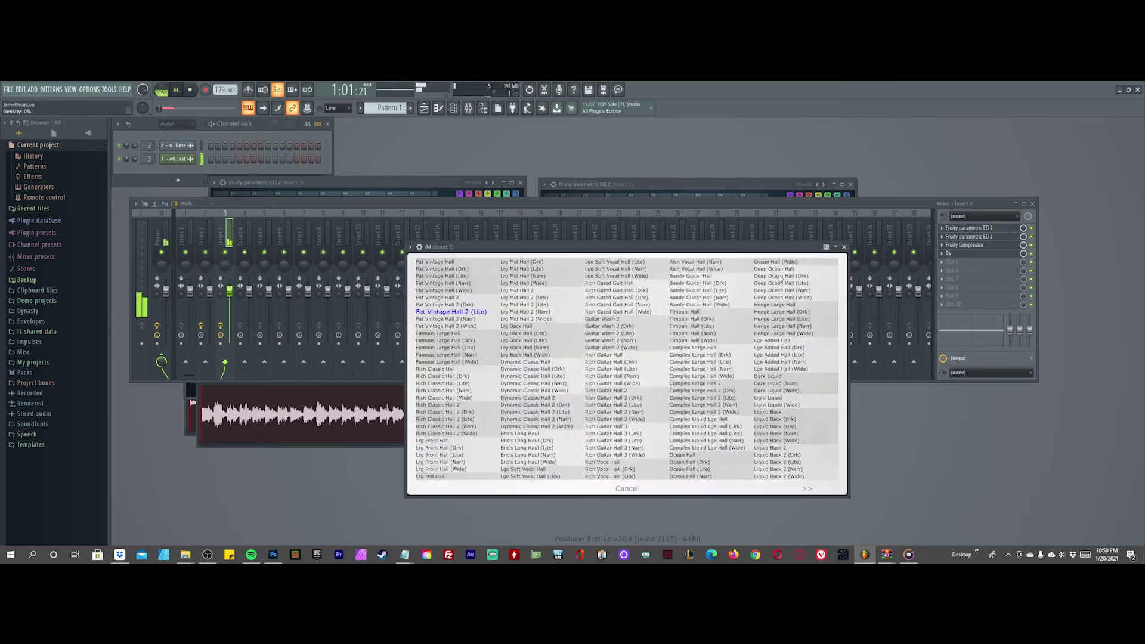
{"action": "left_click", "coordinate": [608, 413]}
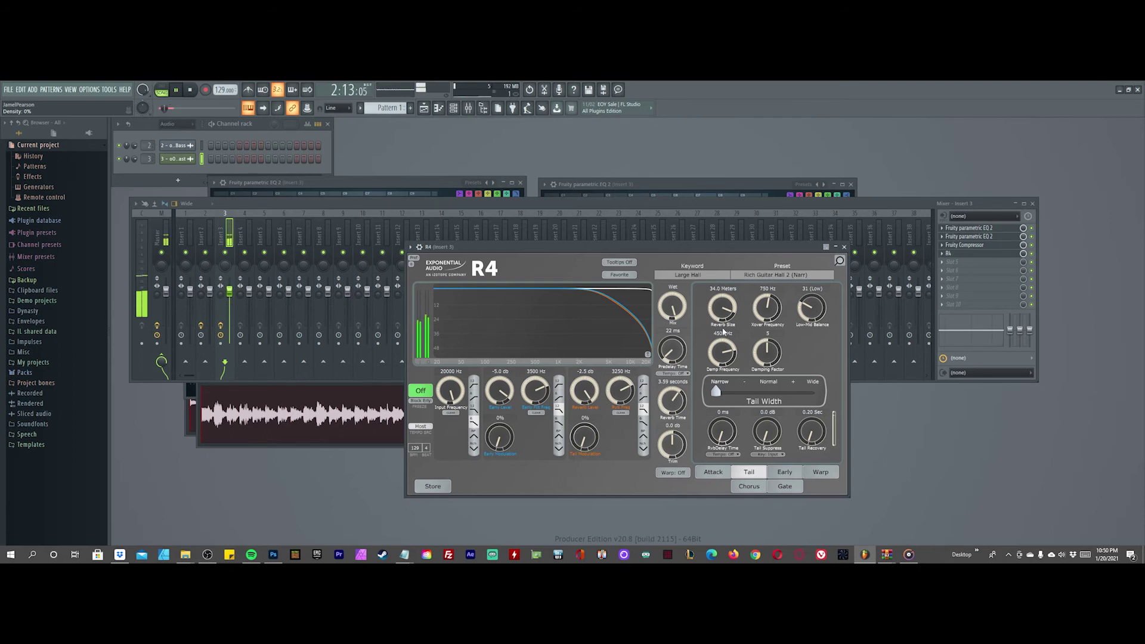
Step: Audition R4's Rich Guitar Hall 3 (Wide), Eric's Long Haul (Wide) and Rich Classic Hall (Narr) presets on the playing sample
{"action": "left_click", "coordinate": [794, 276]}
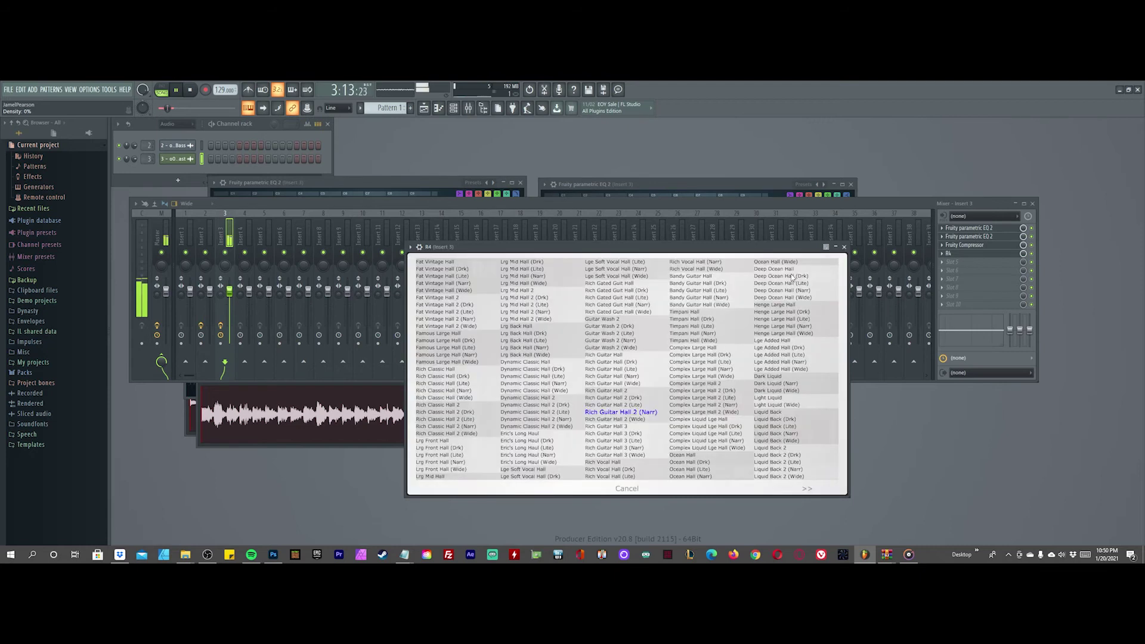
{"action": "left_click", "coordinate": [618, 455]}
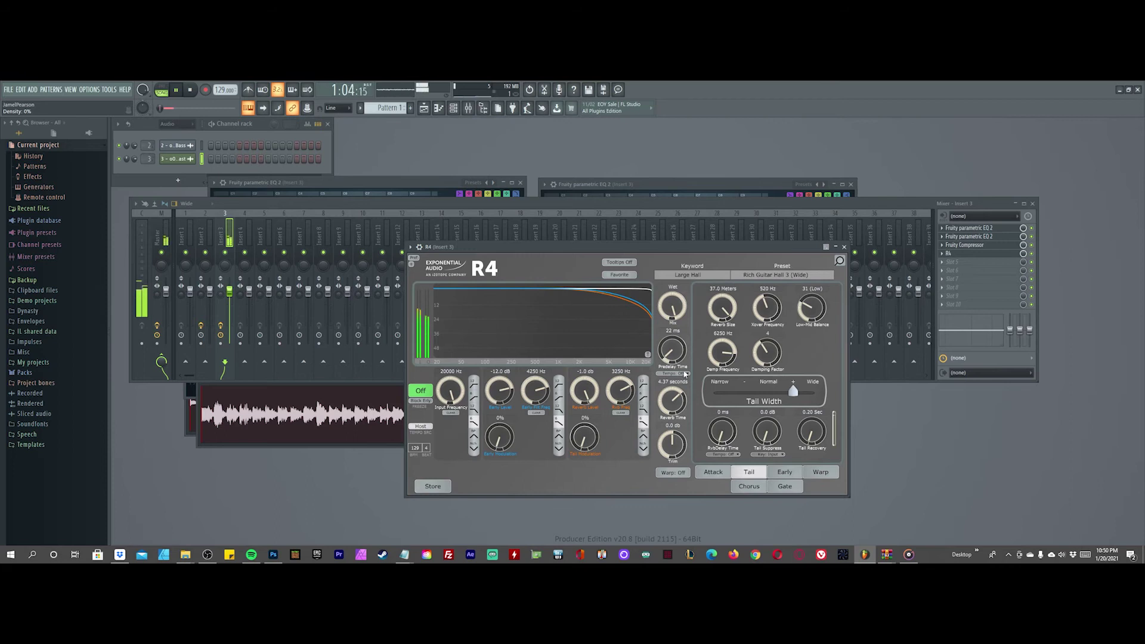
{"action": "left_click", "coordinate": [777, 275]}
{"action": "left_click", "coordinate": [544, 463]}
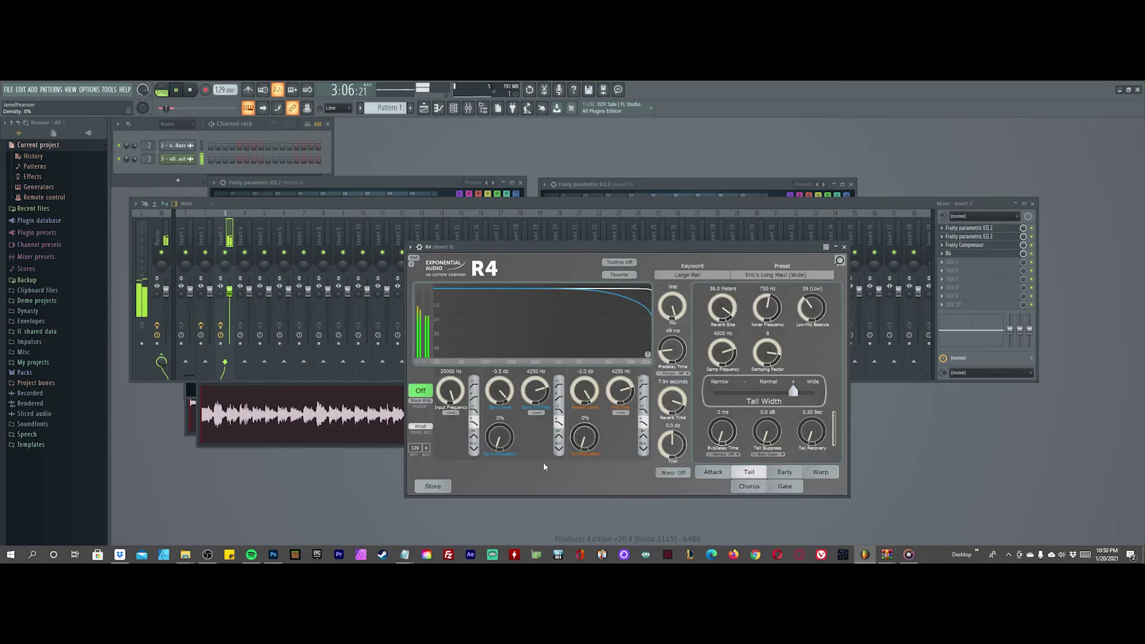
{"action": "left_click", "coordinate": [781, 278]}
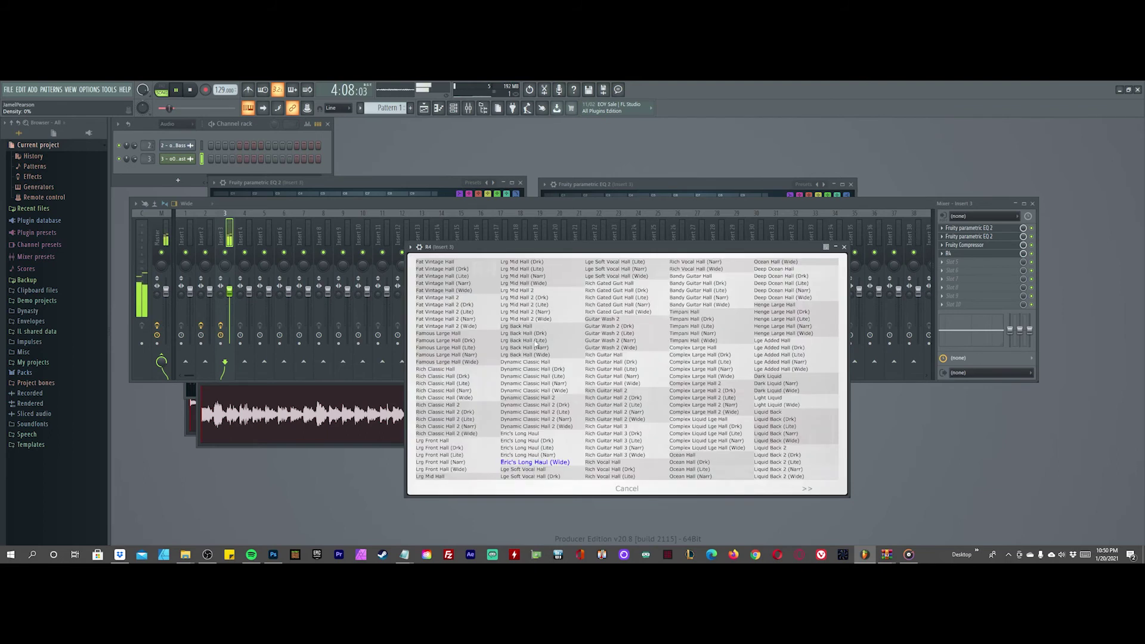
{"action": "left_click", "coordinate": [455, 391]}
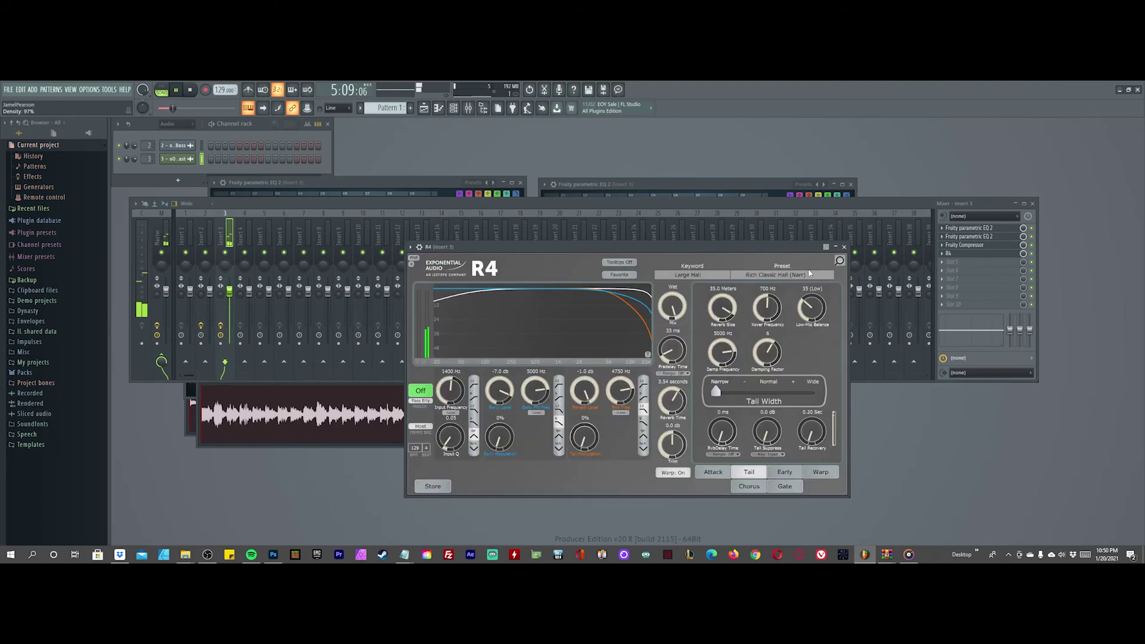
Step: Audition R4's Organic Hall (Drk), Organic Hall and 16th Glistening Guitar Hall presets from the second page of Large Hall presets
{"action": "left_click", "coordinate": [788, 277]}
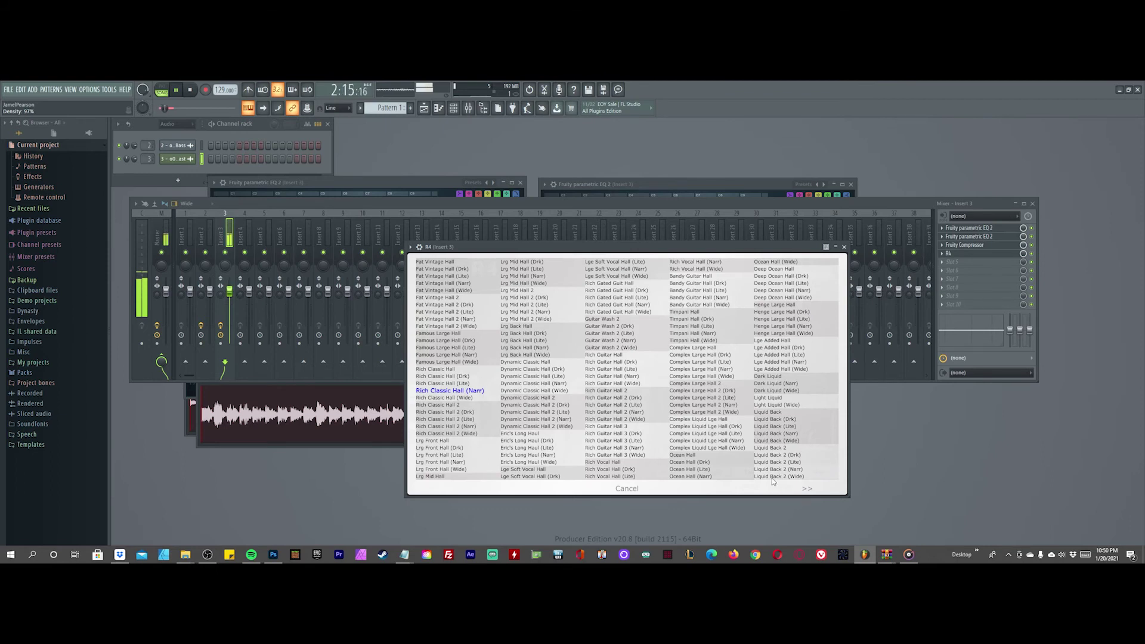
{"action": "left_click", "coordinate": [806, 489]}
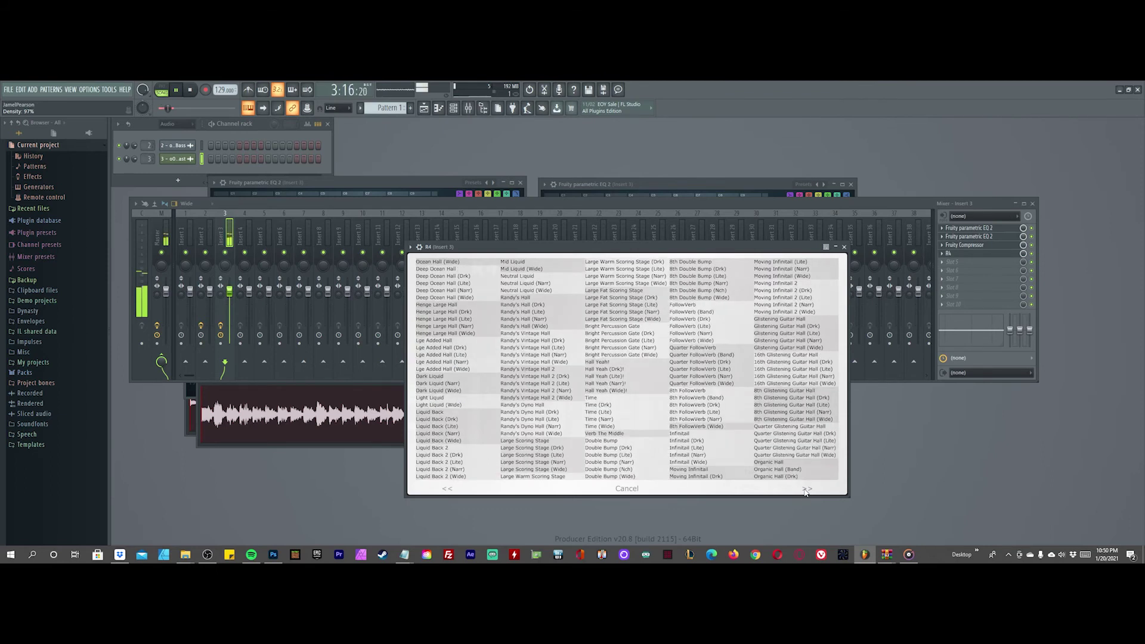
{"action": "left_click", "coordinate": [788, 476]}
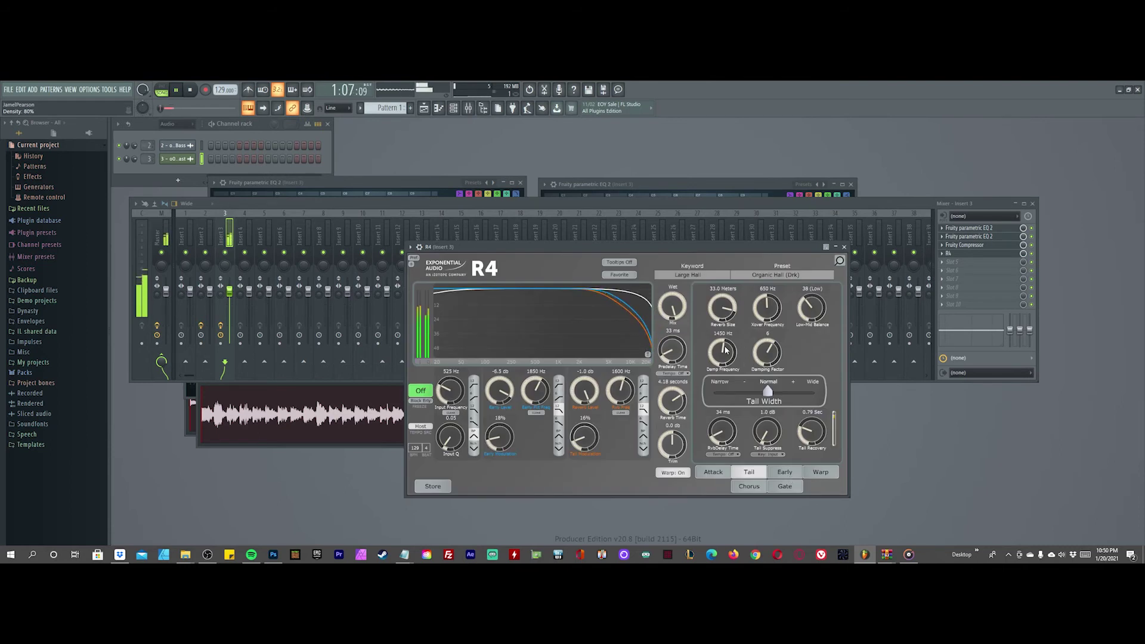
{"action": "left_click", "coordinate": [792, 277]}
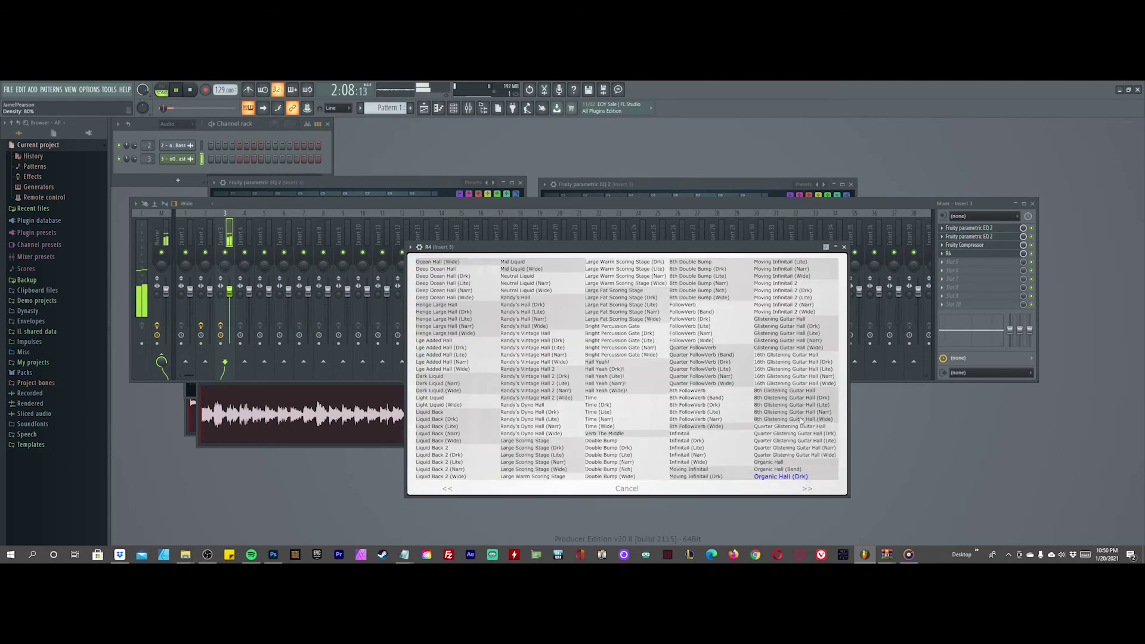
{"action": "left_click", "coordinate": [769, 462]}
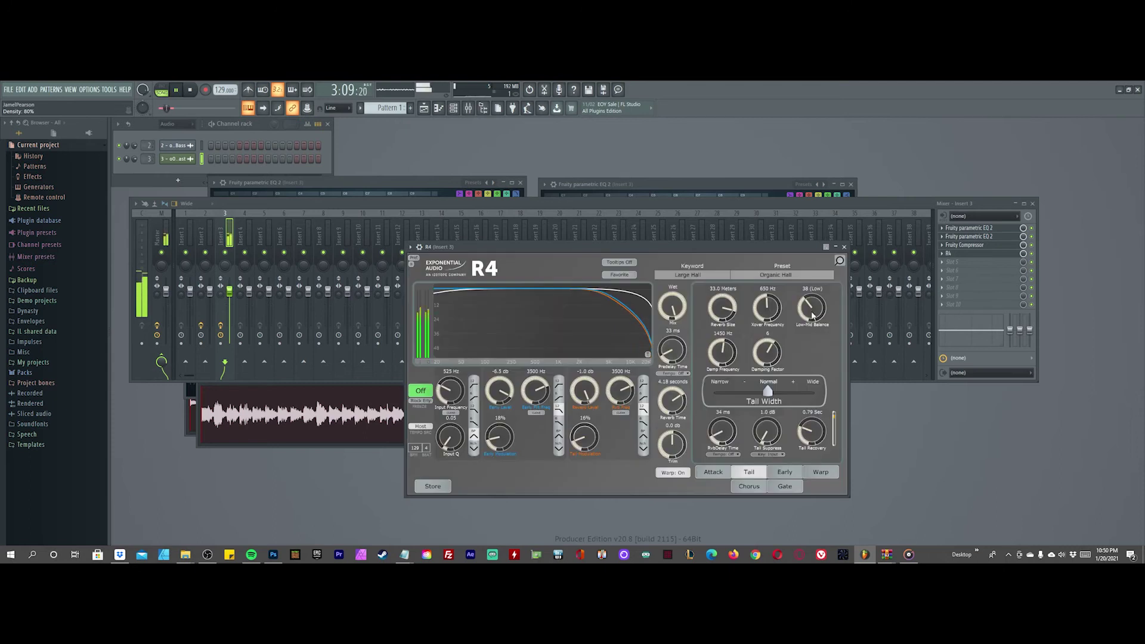
{"action": "left_click", "coordinate": [779, 275]}
{"action": "left_click", "coordinate": [778, 355]}
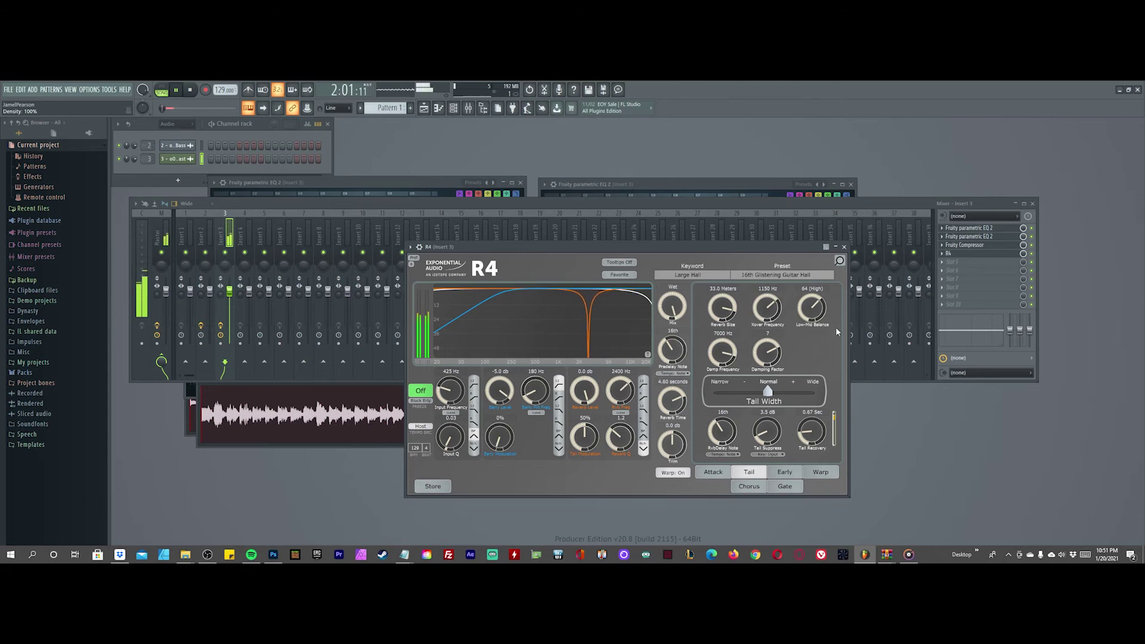
Step: Audition R4's 8th FollowVerb (Lite), Time (Lite) and Large Fat Scoring Stage (Narr) presets
{"action": "left_click", "coordinate": [794, 276]}
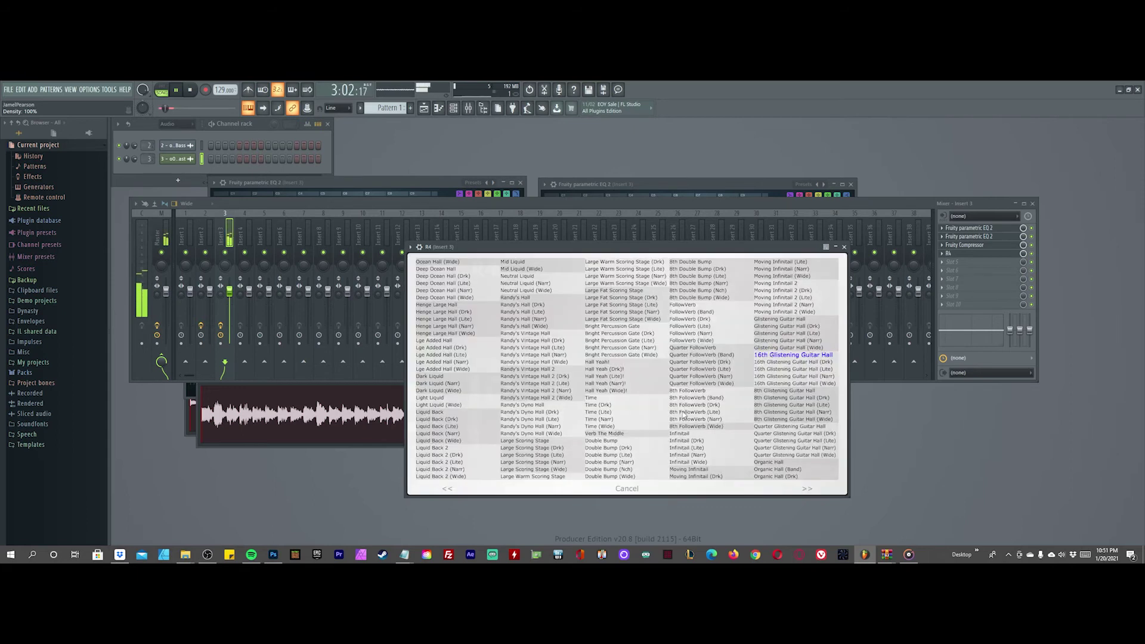
{"action": "left_click", "coordinate": [702, 413]}
{"action": "left_click", "coordinate": [779, 277]}
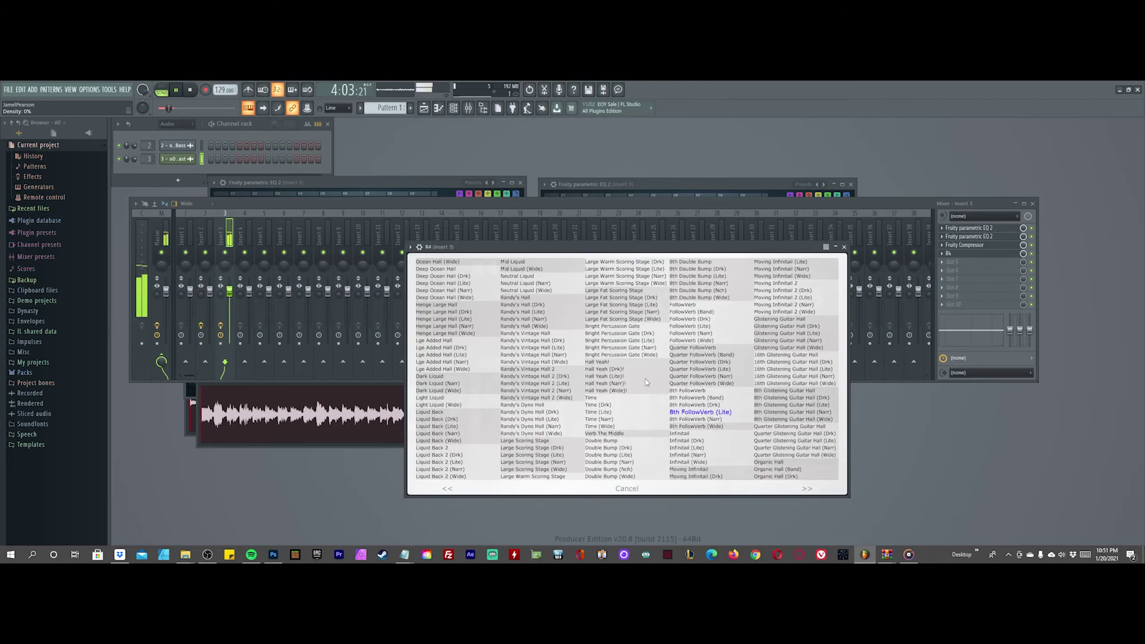
{"action": "left_click", "coordinate": [609, 410]}
{"action": "left_click", "coordinate": [779, 276]}
{"action": "left_click", "coordinate": [672, 307]}
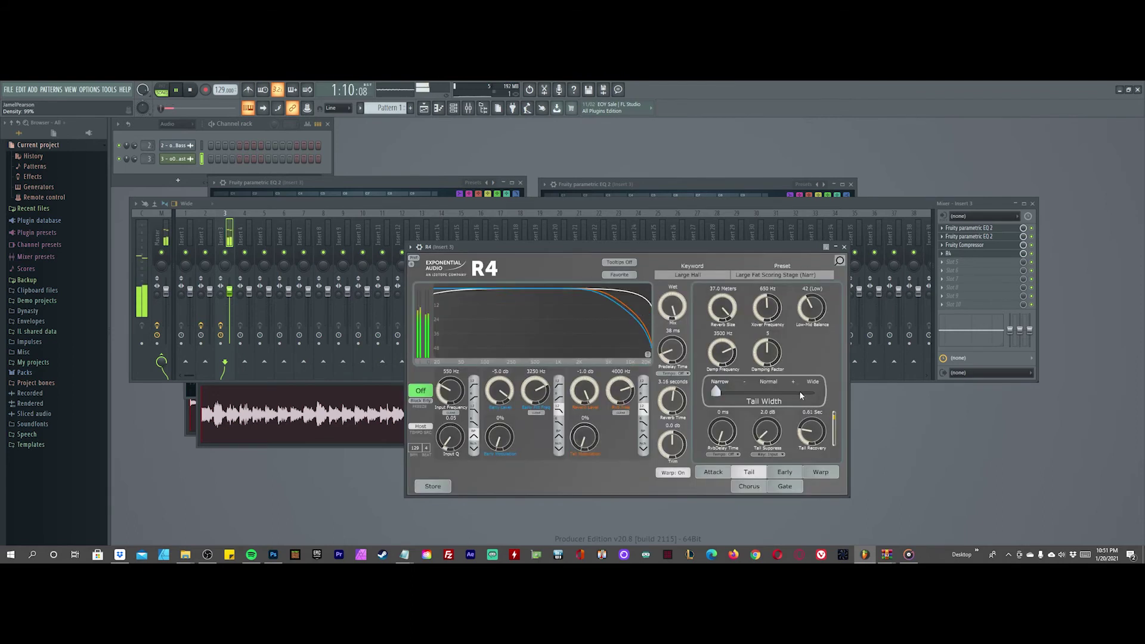
Step: Audition the first preset of R4's Small Plate, Instrumental and Chorused keyword categories in turn
{"action": "left_click", "coordinate": [692, 277]}
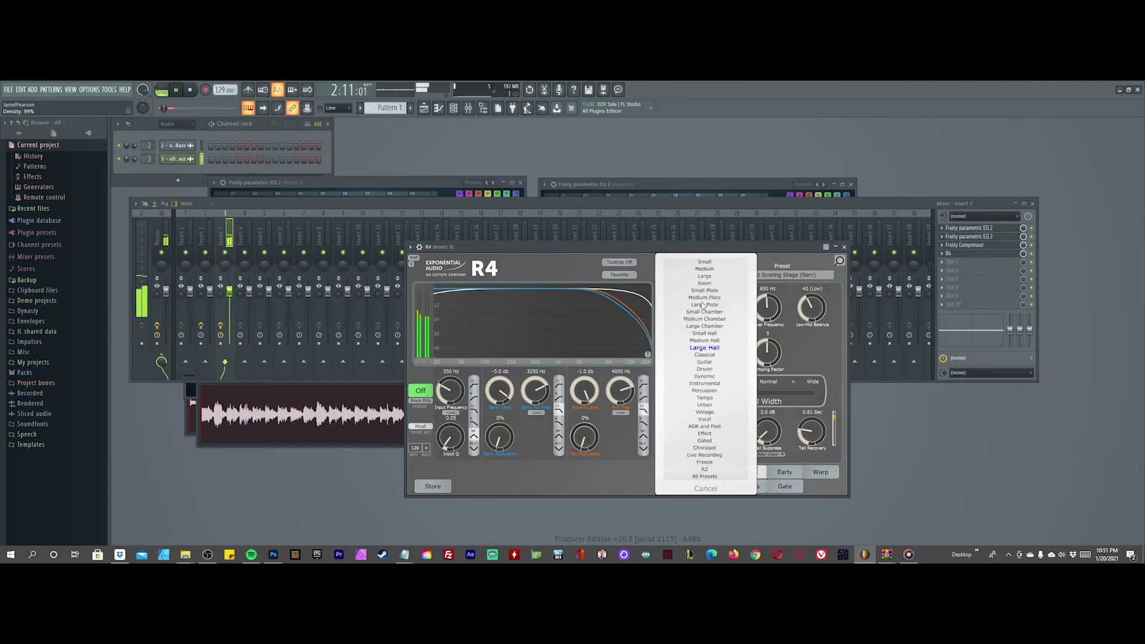
{"action": "left_click", "coordinate": [710, 306]}
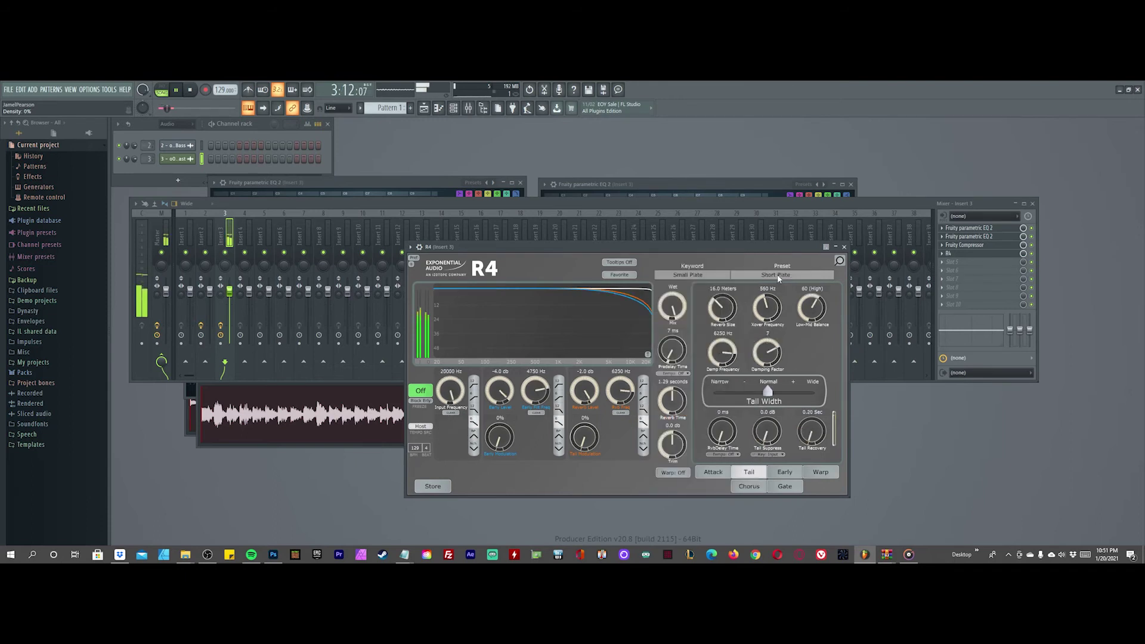
{"action": "left_click", "coordinate": [696, 275]}
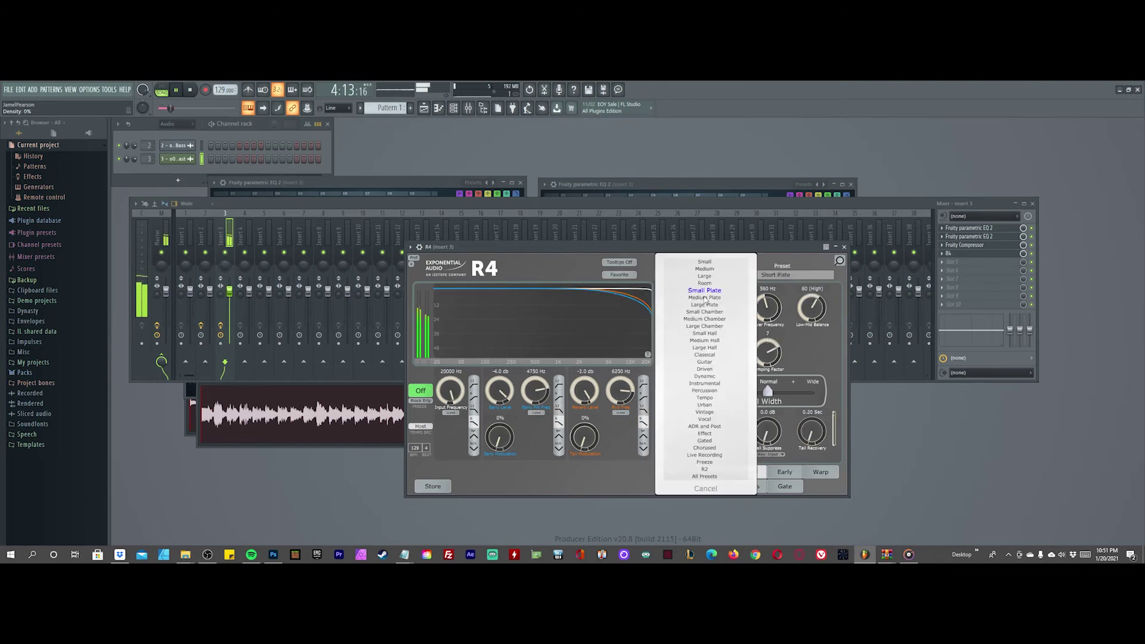
{"action": "left_click", "coordinate": [714, 384]}
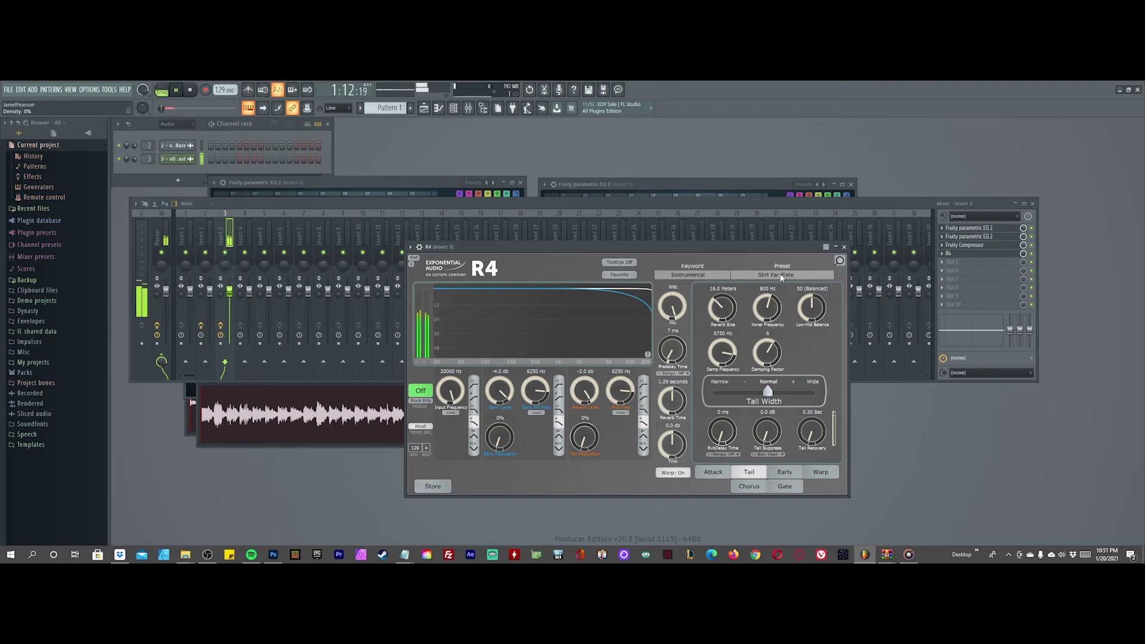
{"action": "left_click", "coordinate": [689, 275]}
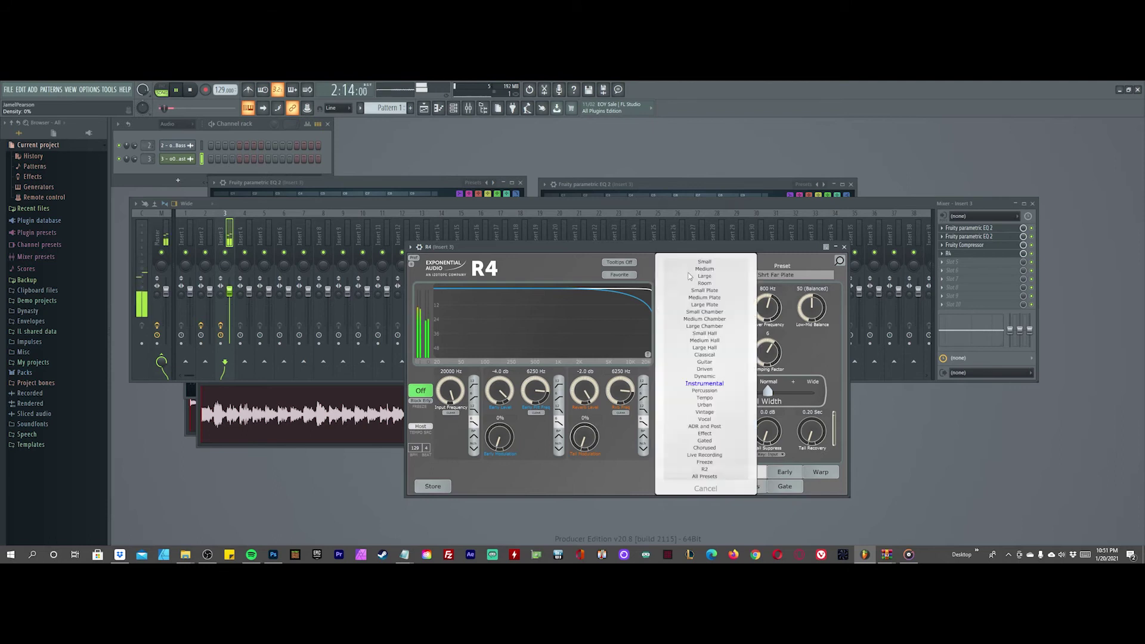
{"action": "left_click", "coordinate": [713, 449]}
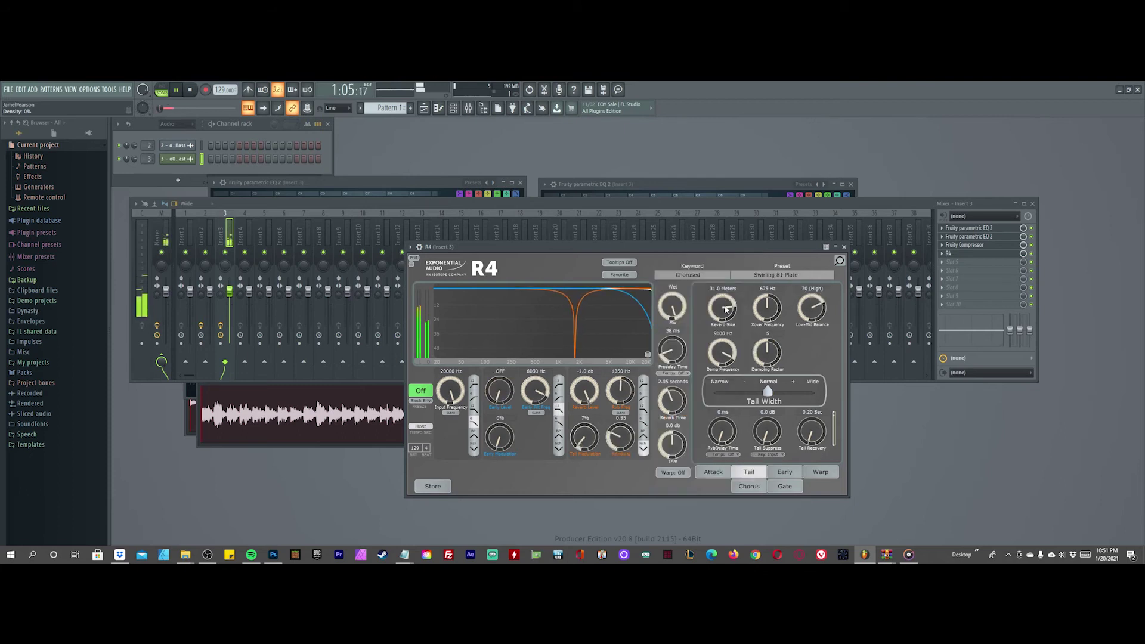
Step: Switch R4 to the Gated keyword's Bright Percussion Gate (Wide) preset, audition it and stop playback
{"action": "left_click", "coordinate": [697, 277]}
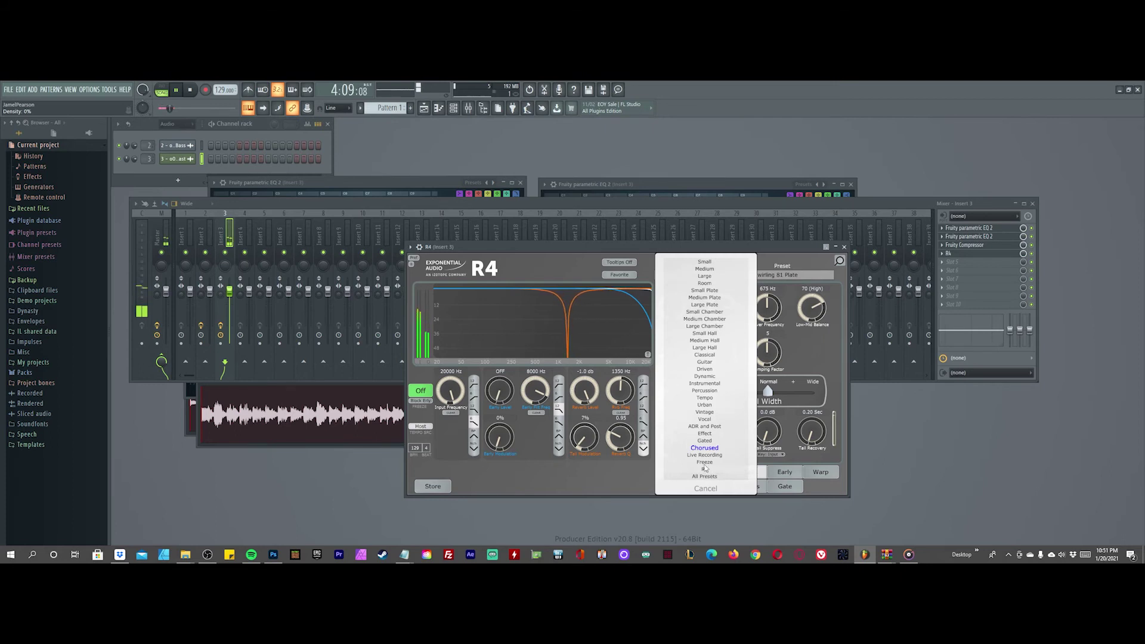
{"action": "left_click", "coordinate": [705, 441]}
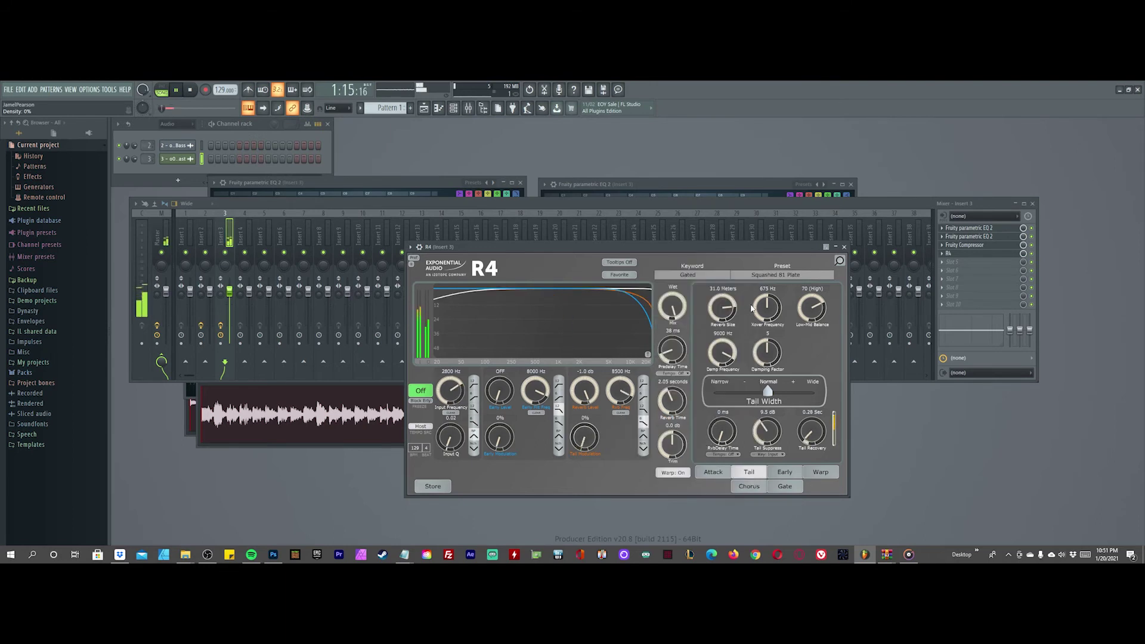
{"action": "left_click", "coordinate": [772, 276]}
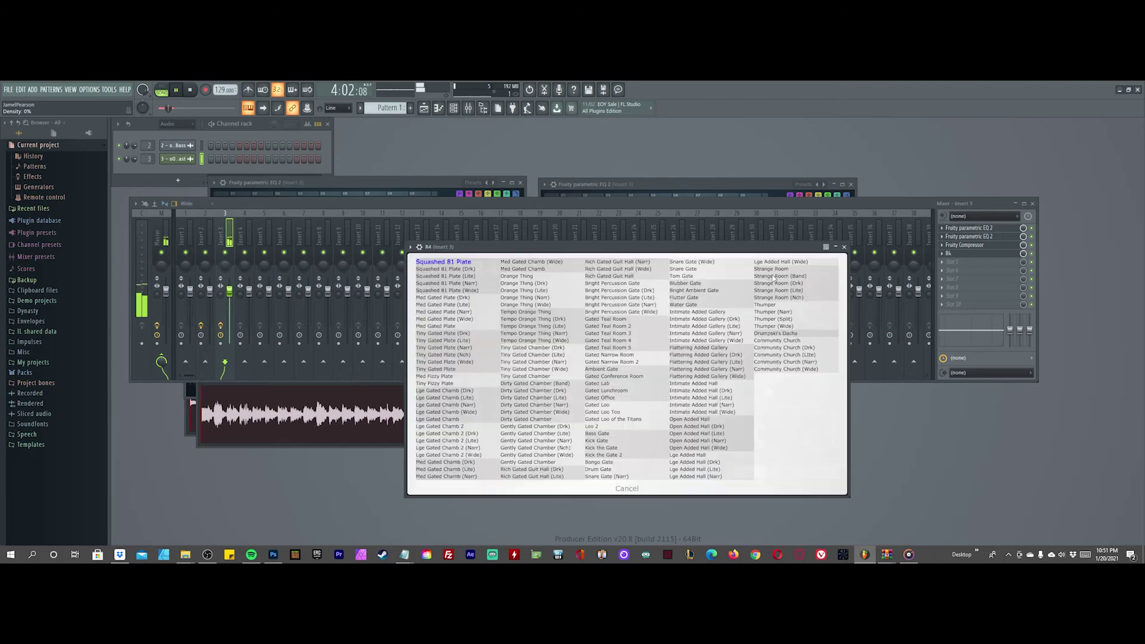
{"action": "left_click", "coordinate": [655, 316]}
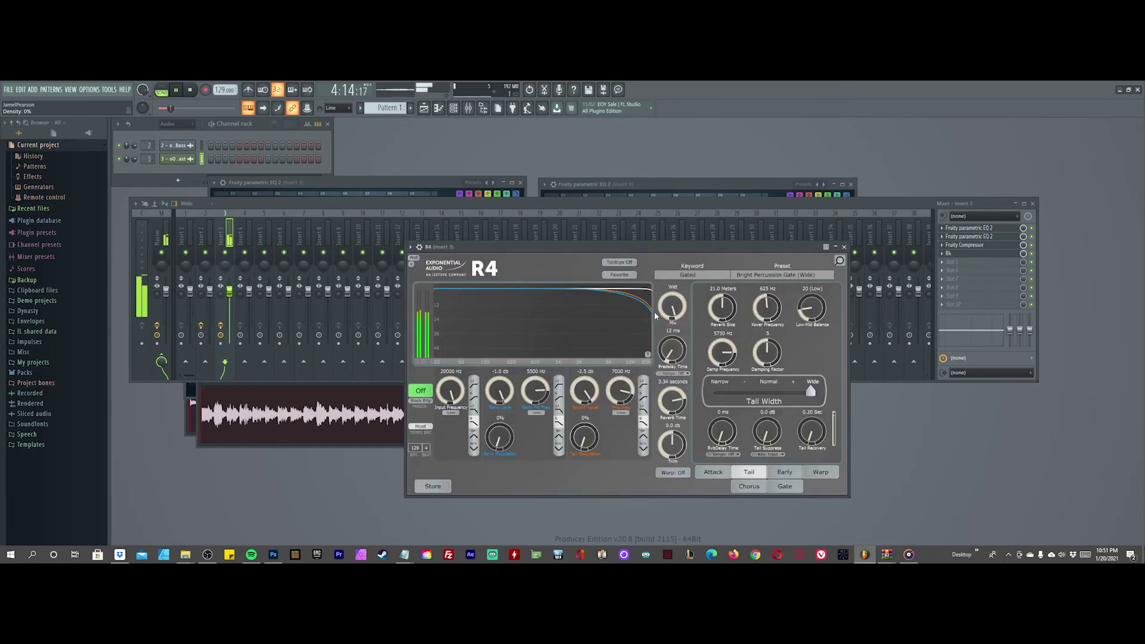
{"action": "left_click", "coordinate": [701, 276]}
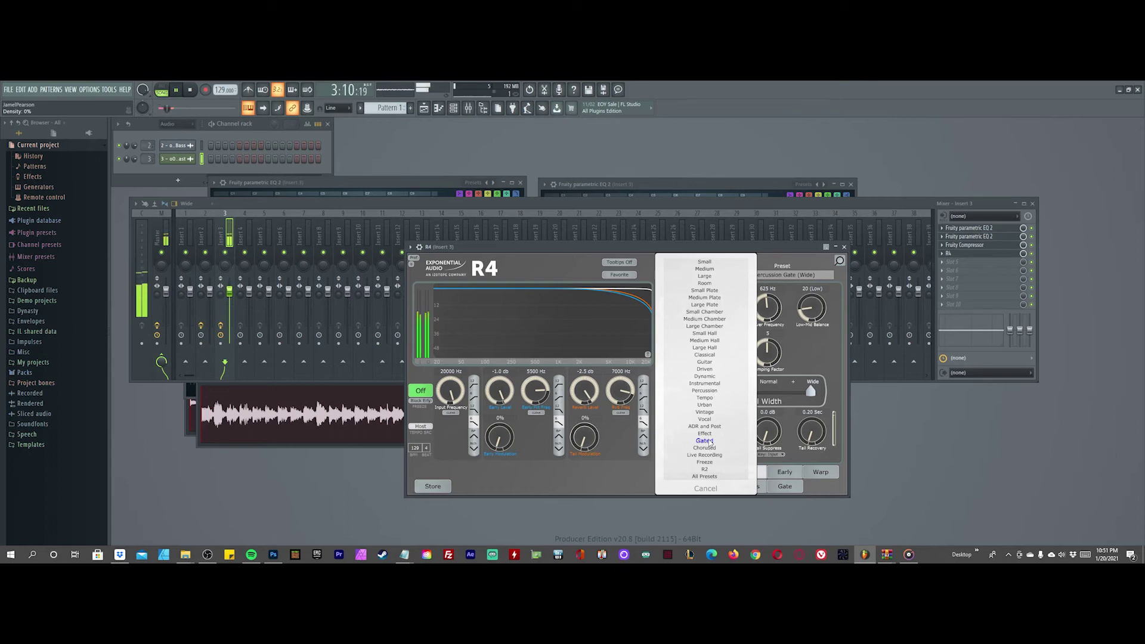
{"action": "left_click", "coordinate": [783, 250]}
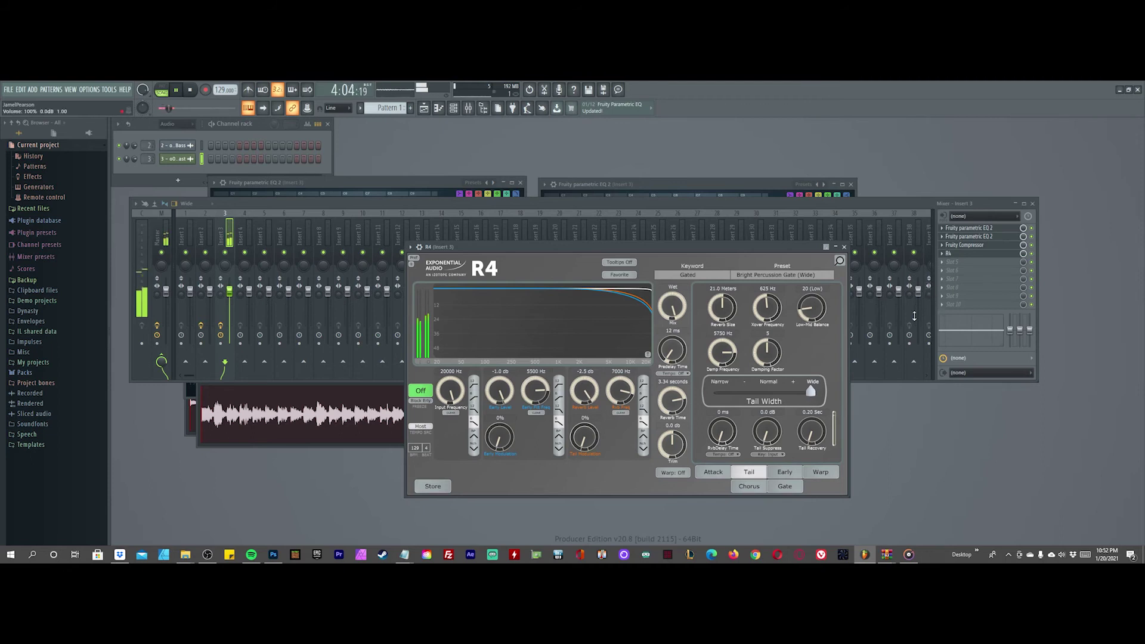
{"action": "key", "text": "space"}
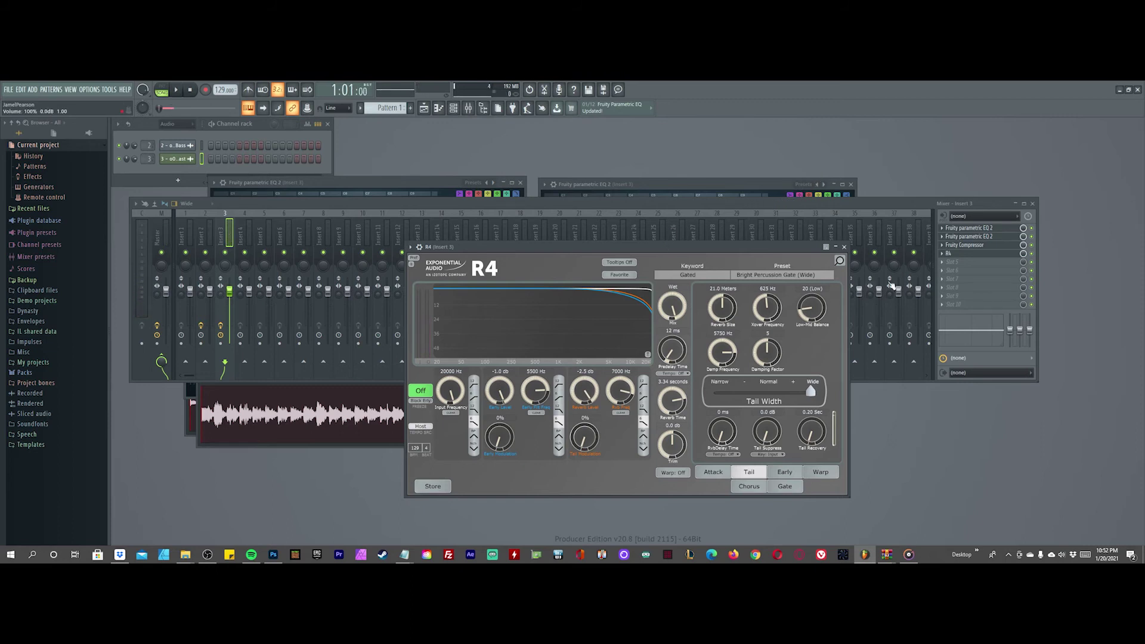
Step: Load Fruity Reeverb 2 into Insert 3's slot 5, bypass R4 in slot 4 and restart the pattern
{"action": "left_click", "coordinate": [945, 265]}
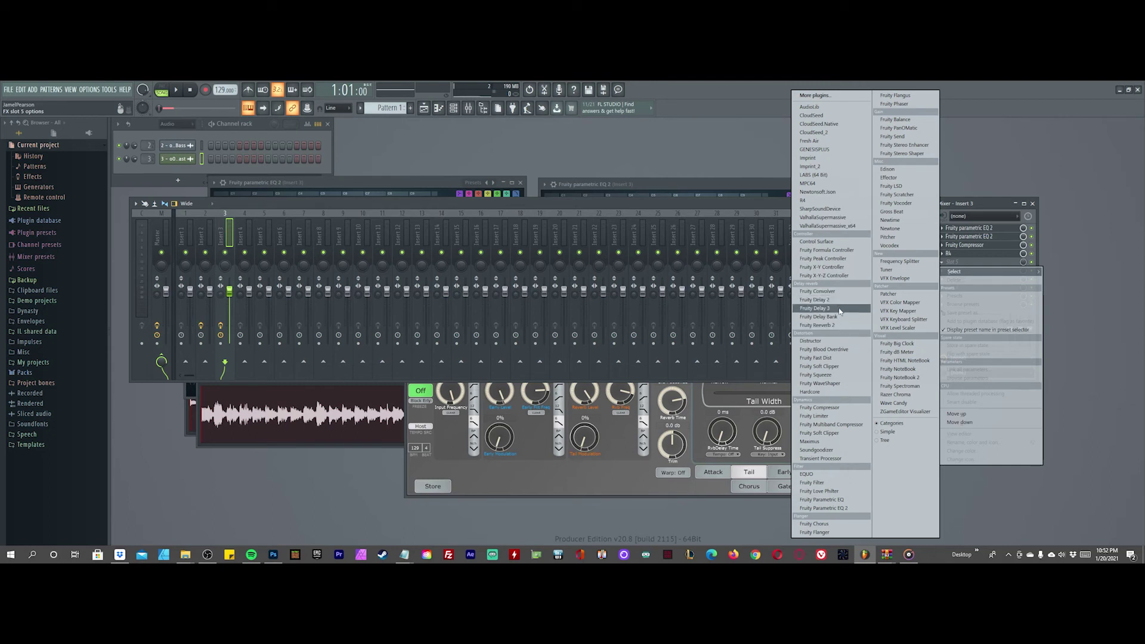
{"action": "left_click", "coordinate": [827, 326]}
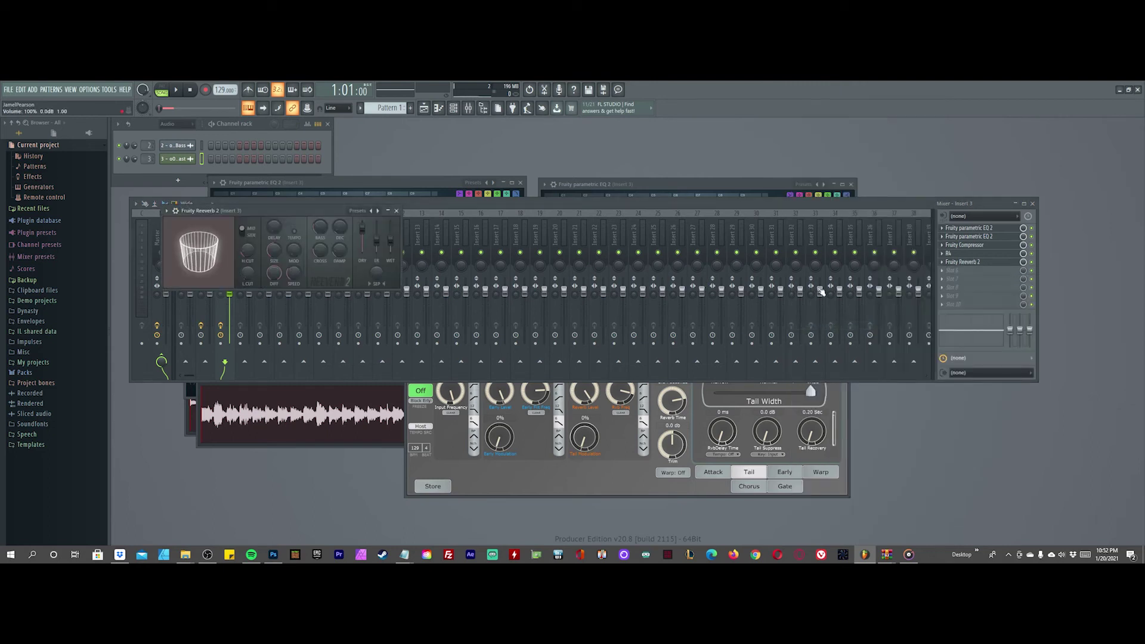
{"action": "left_click", "coordinate": [1033, 255]}
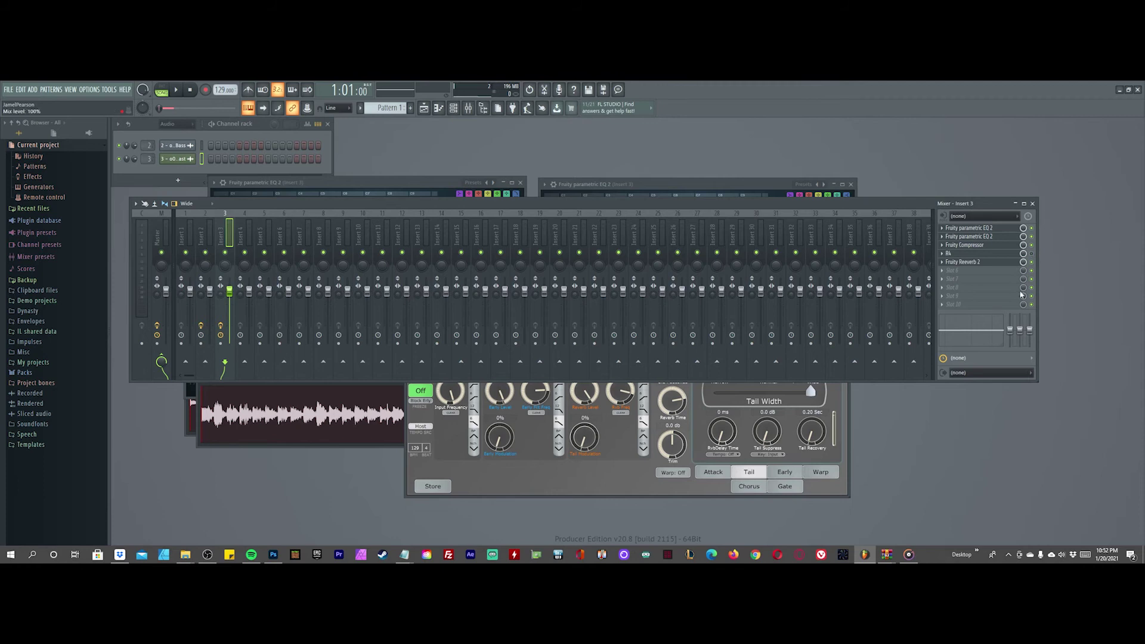
{"action": "key", "text": "space"}
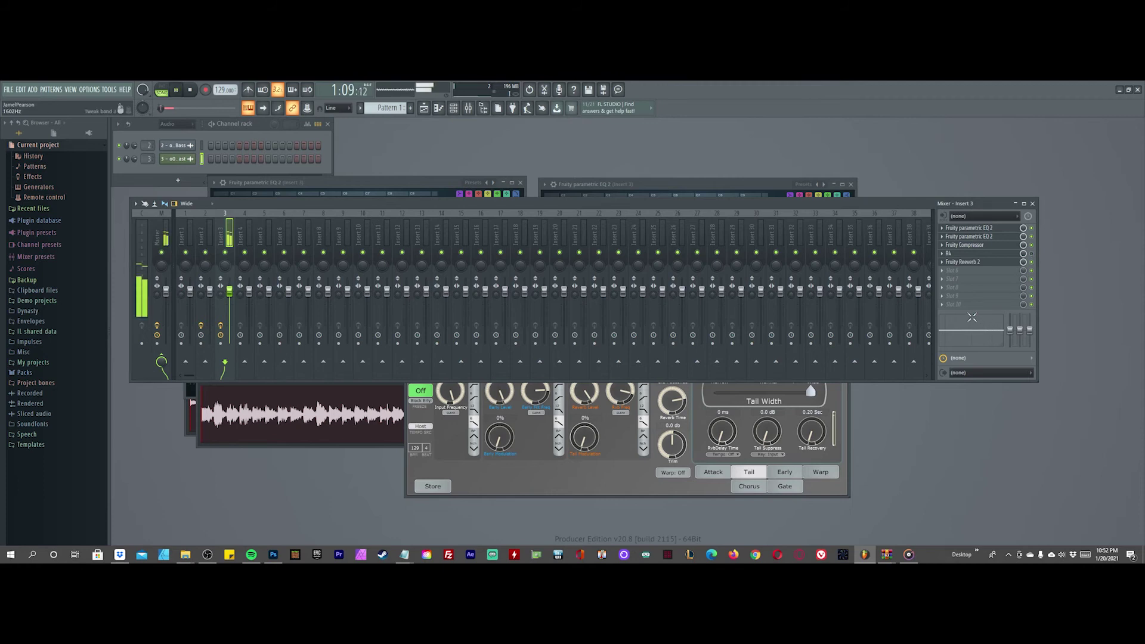
Step: Reopen Fruity Reeverb 2, place its window over the middle of the mixer and look through its preset list
{"action": "left_click", "coordinate": [968, 263]}
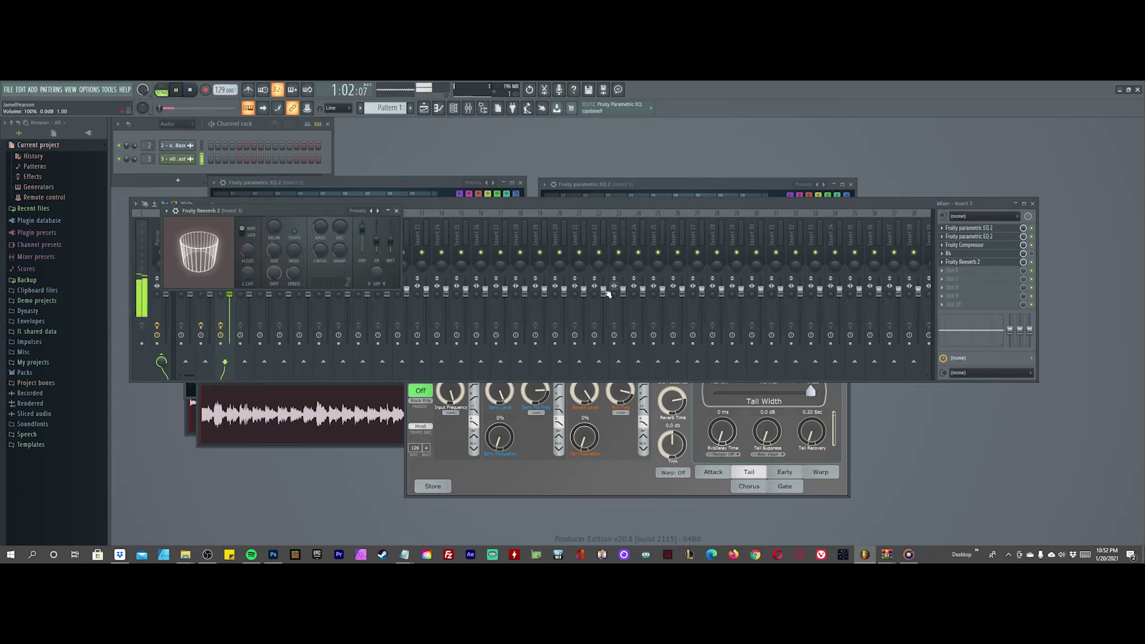
{"action": "left_click_drag", "start_coordinate": [325, 211], "coordinate": [687, 283]}
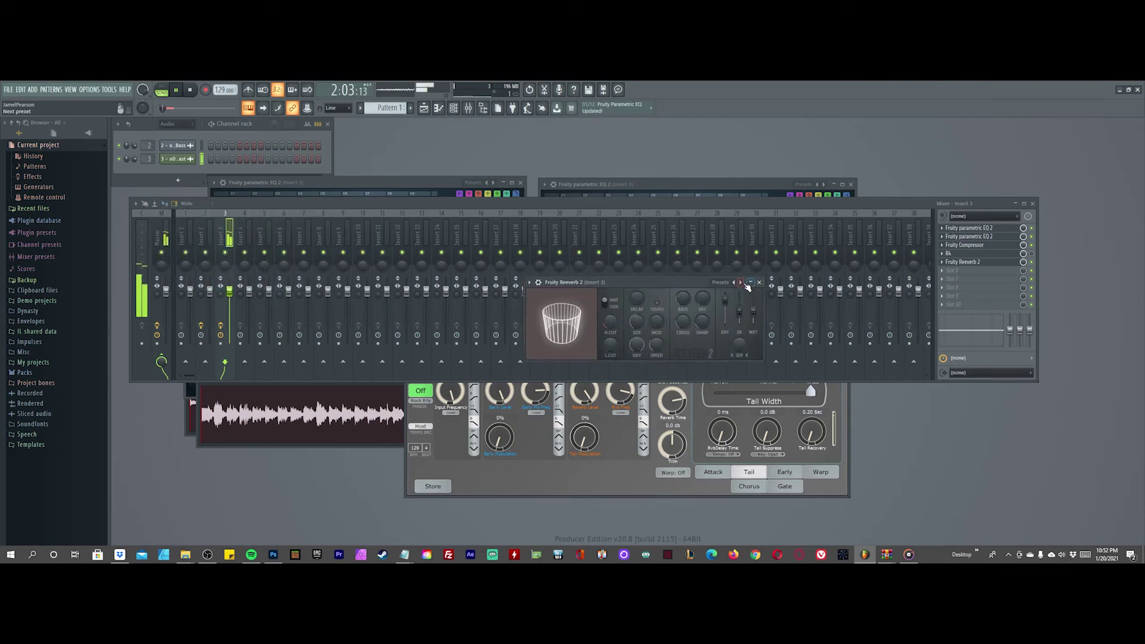
{"action": "left_click", "coordinate": [740, 283]}
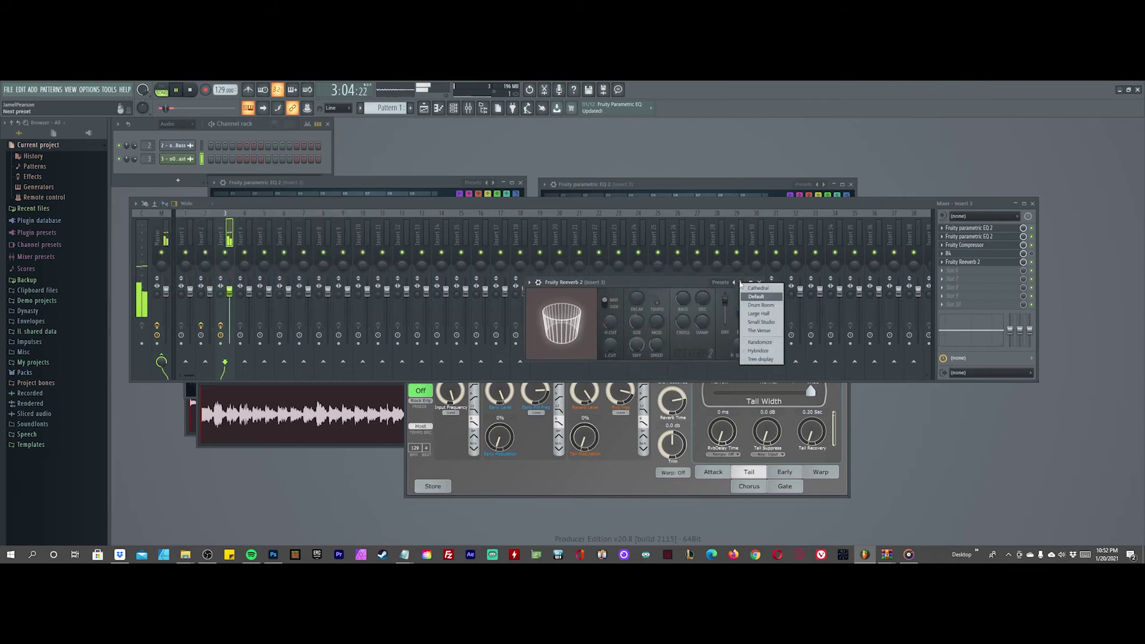
{"action": "left_click", "coordinate": [695, 282]}
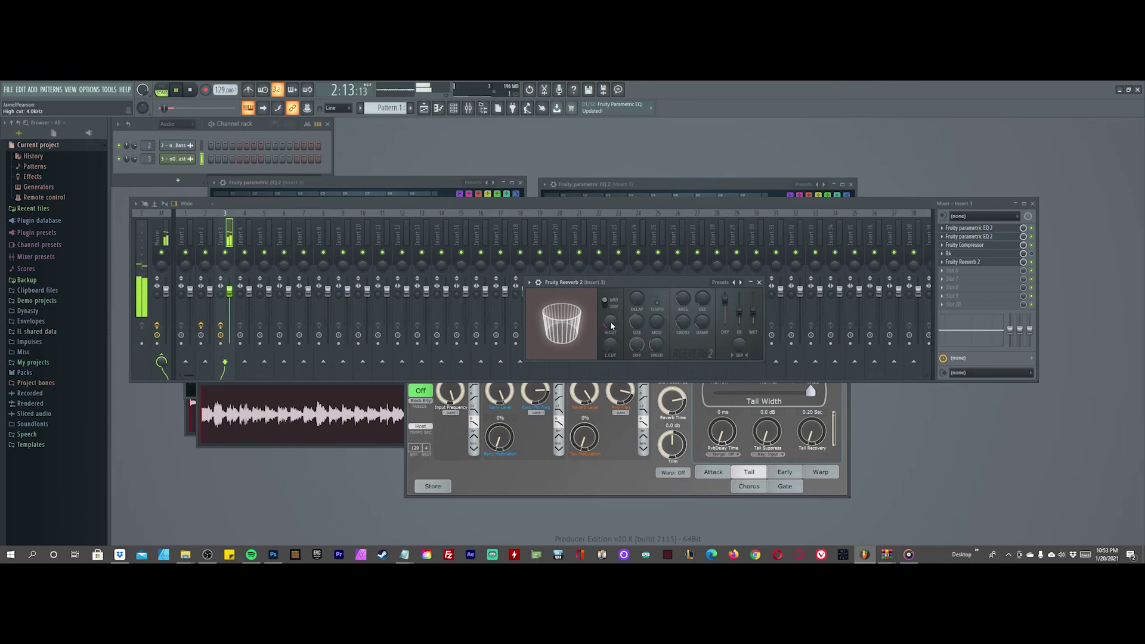
Step: Lower Fruity Reeverb 2's high cut, raise its wet level and audition the pattern before stopping playback
{"action": "mouse_move", "coordinate": [611, 323]}
{"action": "left_mouse_down"}
{"action": "mouse_move", "coordinate": [611, 299]}
{"action": "mouse_move", "coordinate": [610, 337]}
{"action": "left_mouse_up"}
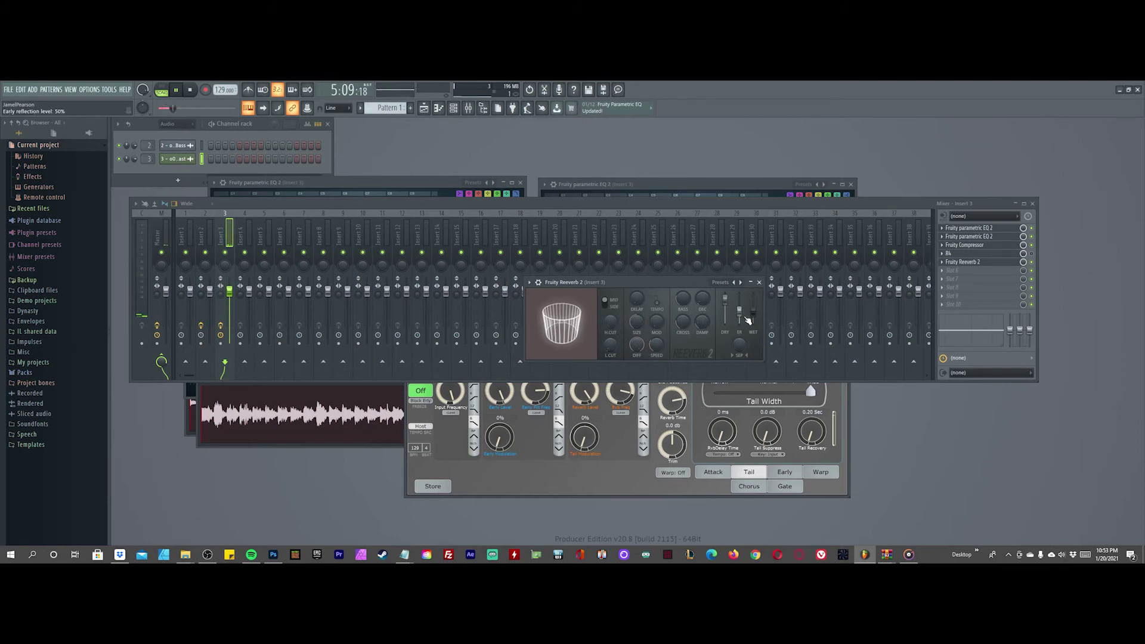
{"action": "left_click_drag", "start_coordinate": [755, 317], "coordinate": [756, 303]}
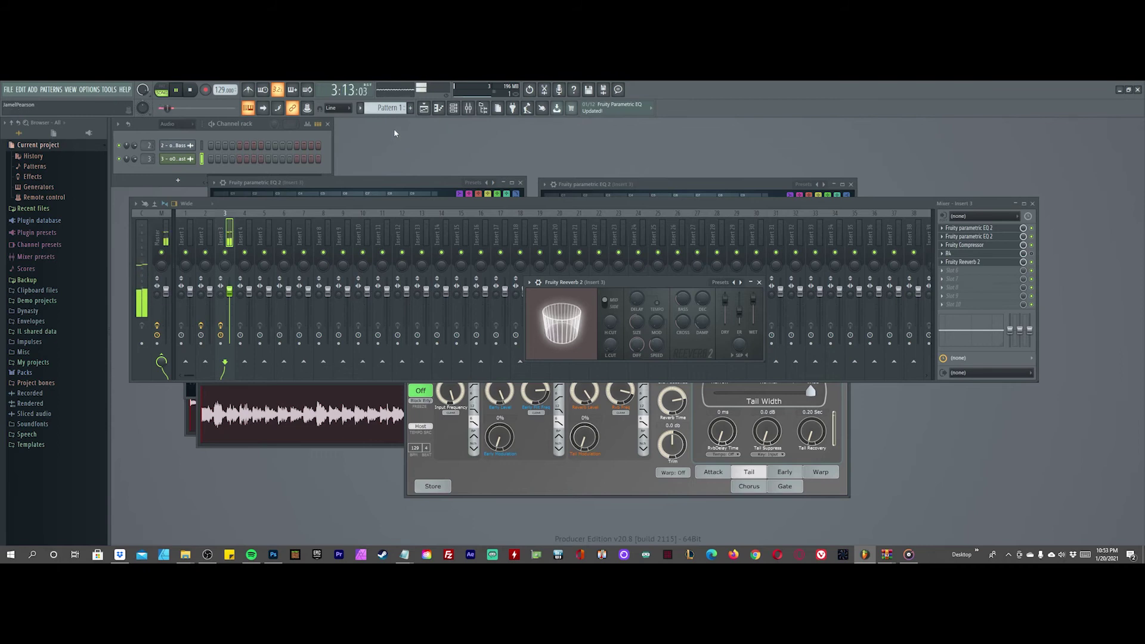
{"action": "key", "text": "space"}
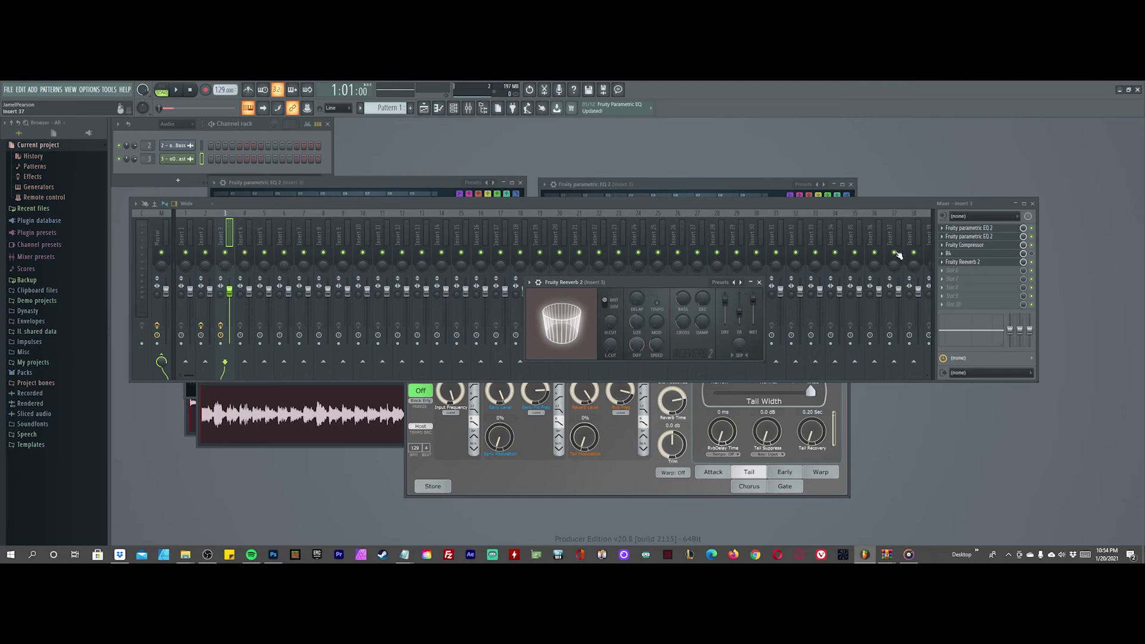
{"action": "key", "text": "space"}
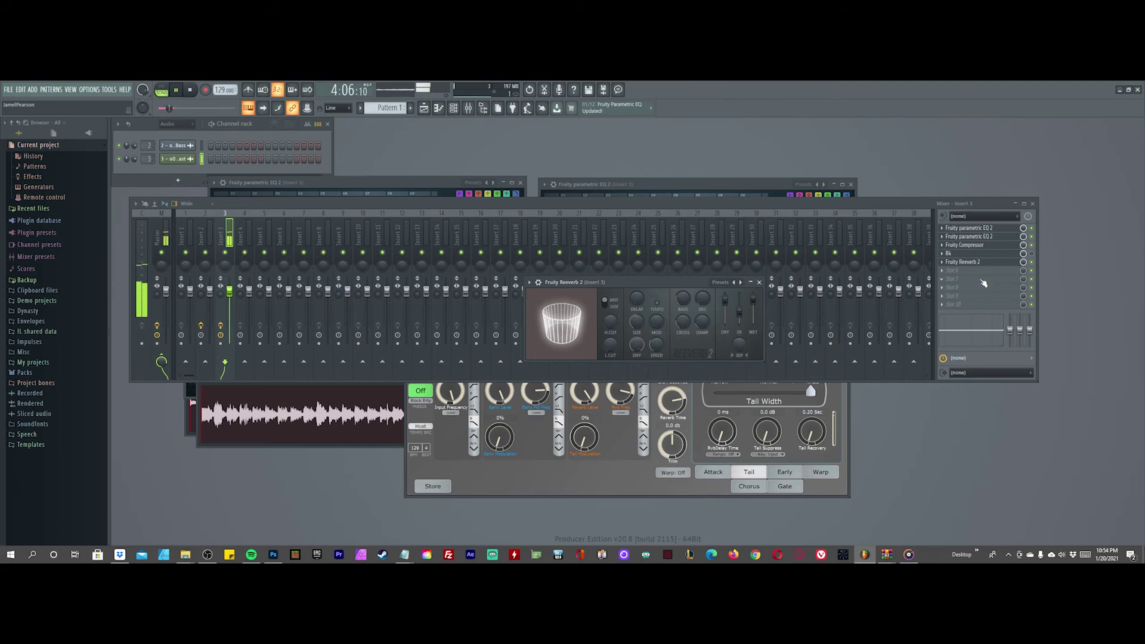
{"action": "key", "text": "space"}
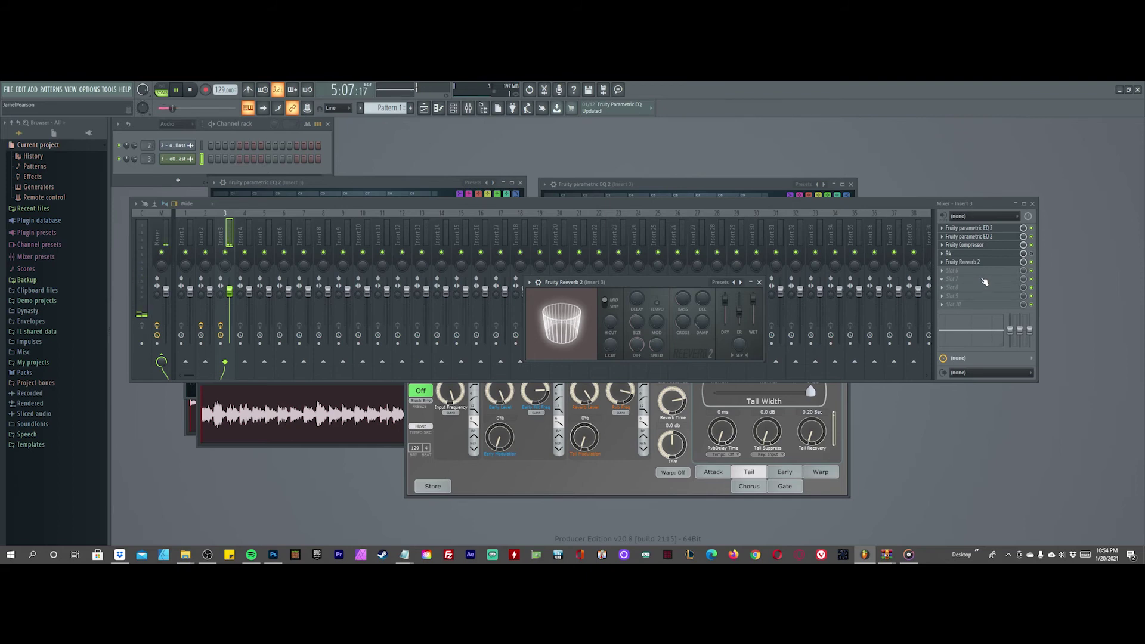
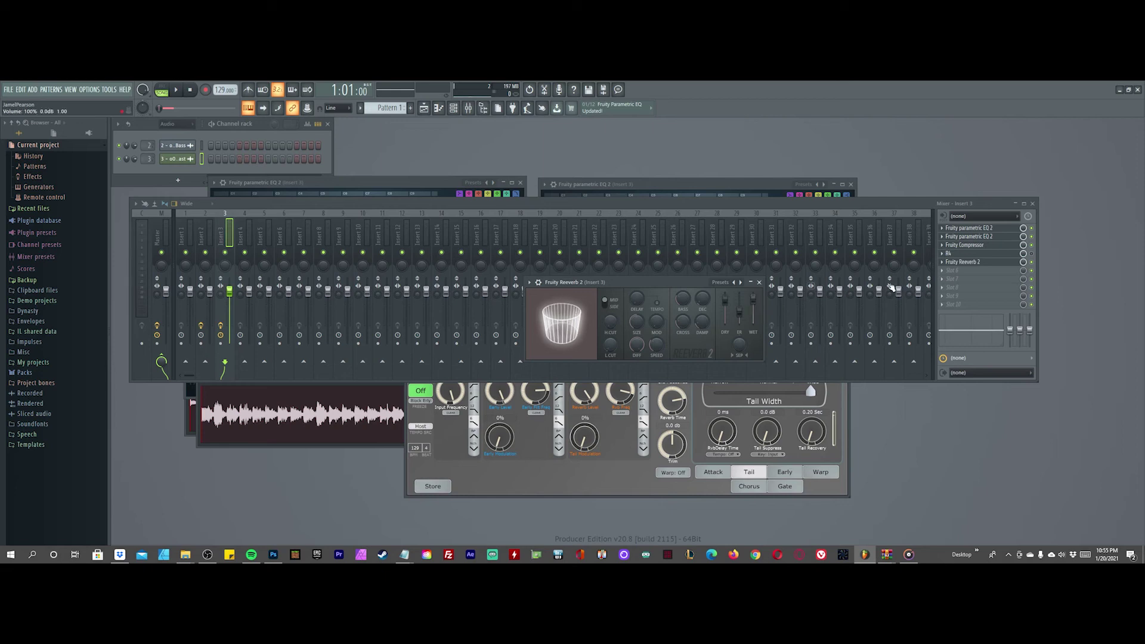
Step: Load Fresh Air into Insert 3's slot 6, start the pattern and place the plugin window over the middle of the mixer
{"action": "left_click", "coordinate": [944, 271]}
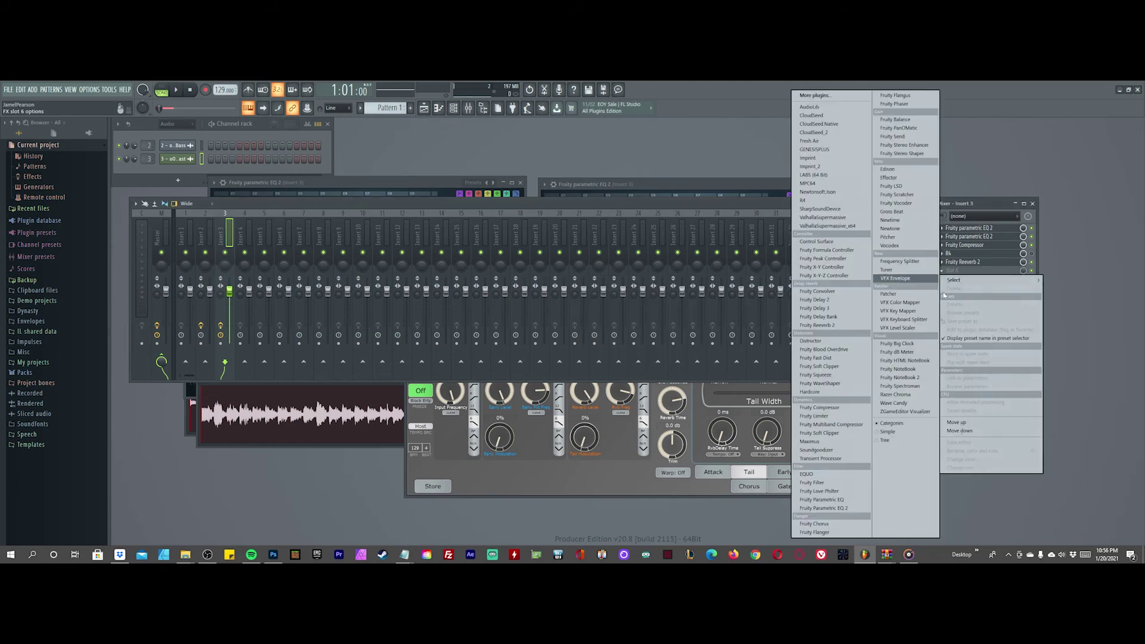
{"action": "mouse_move", "coordinate": [956, 281]}
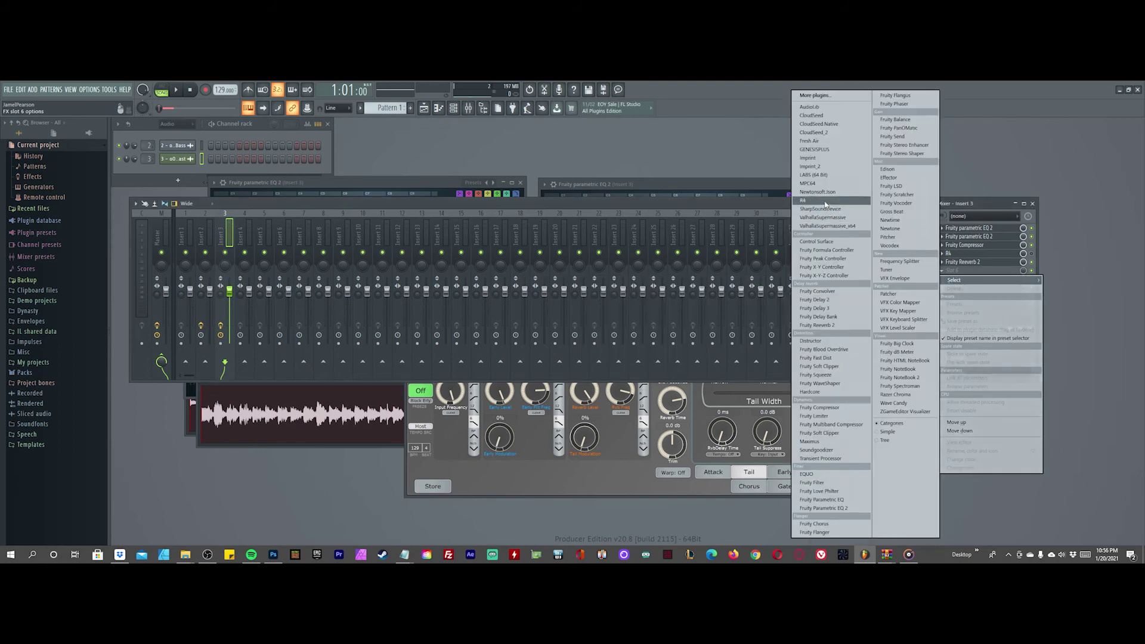
{"action": "left_click", "coordinate": [815, 142]}
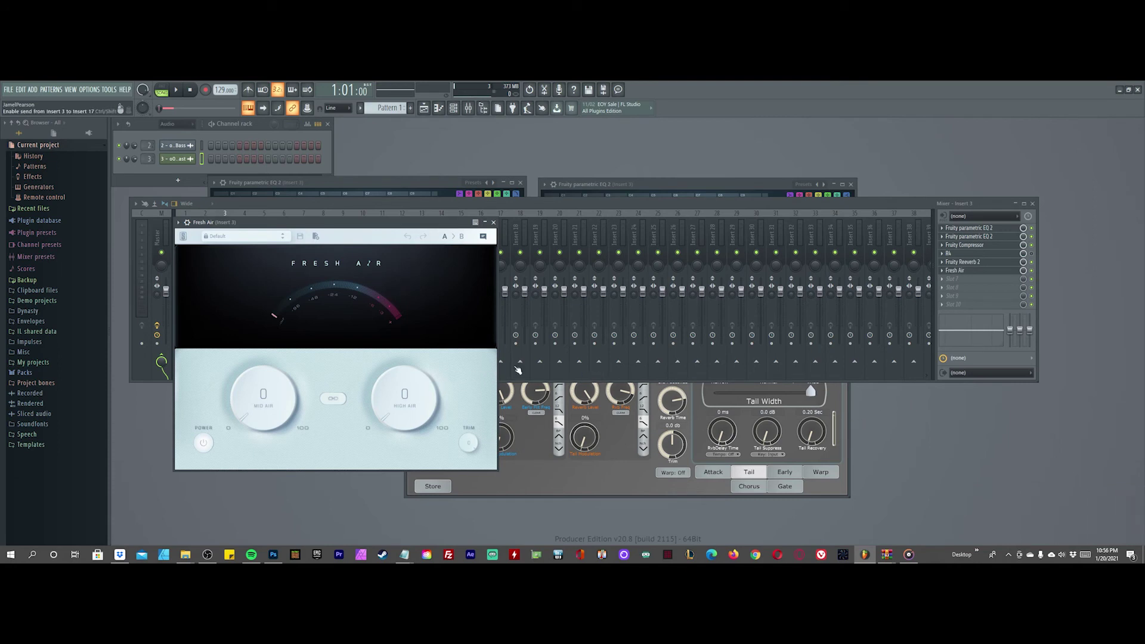
{"action": "key", "text": "space"}
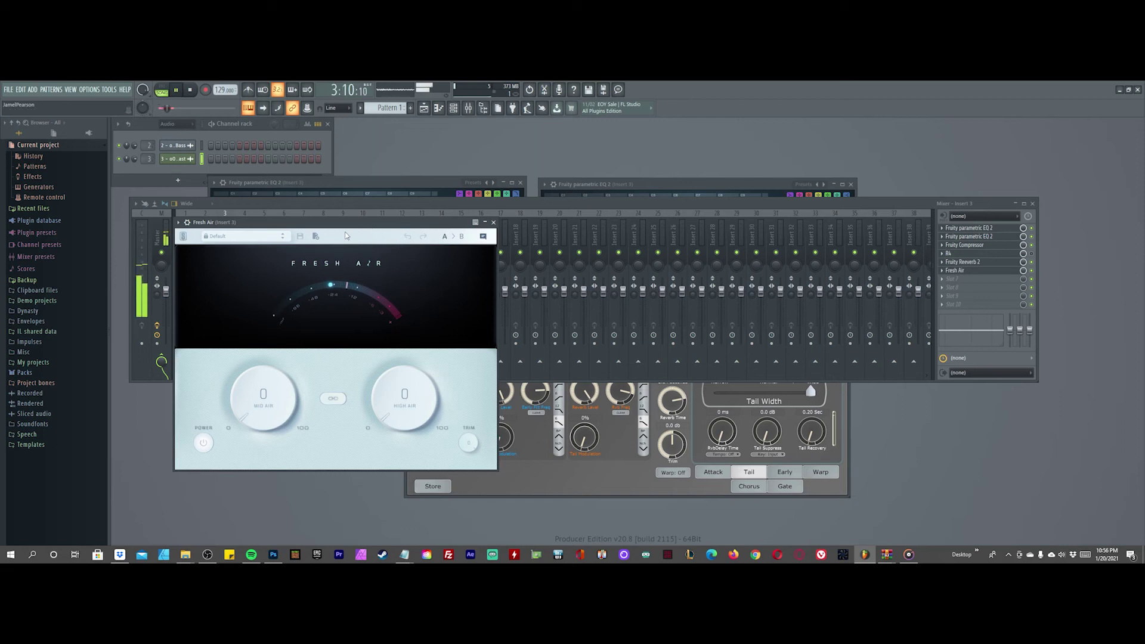
{"action": "left_click_drag", "start_coordinate": [346, 228], "coordinate": [545, 189]}
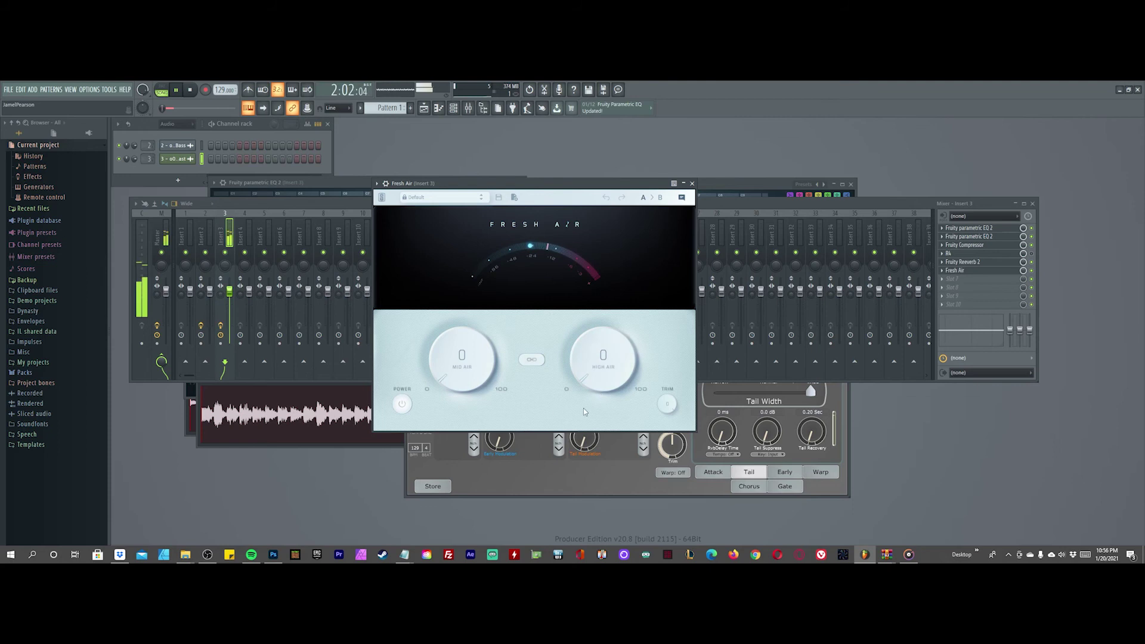
Step: Link Fresh Air's Mid Air and High Air controls and try them together at 27%, 22%, 18% and 15%
{"action": "left_click", "coordinate": [530, 361]}
{"action": "left_click_drag", "start_coordinate": [583, 389], "coordinate": [568, 317]}
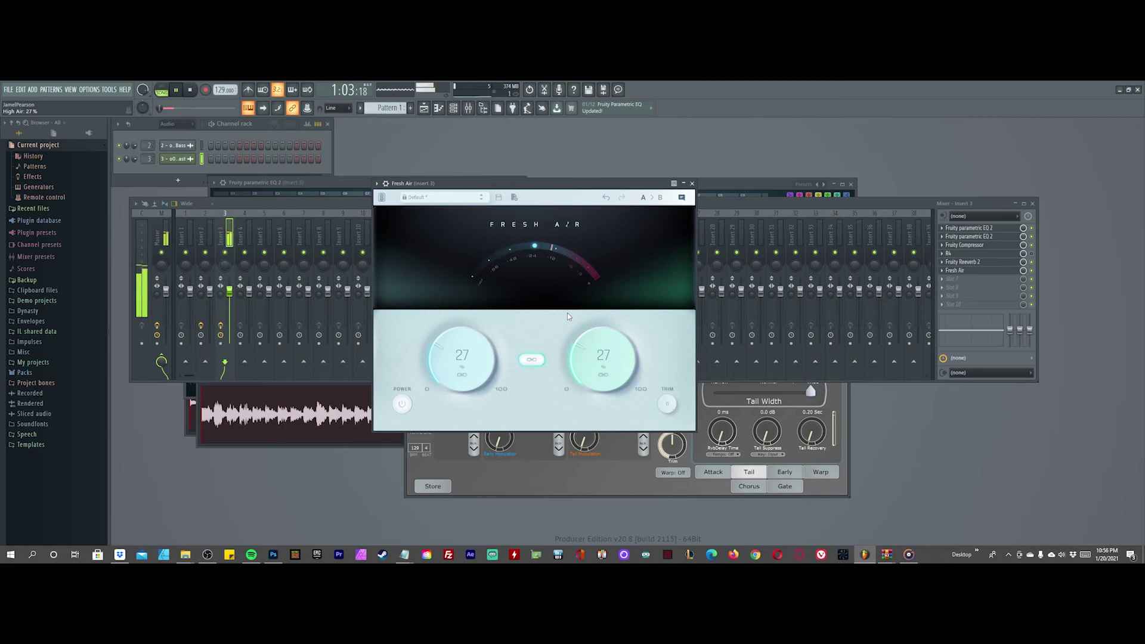
{"action": "left_click_drag", "start_coordinate": [568, 317], "coordinate": [563, 318]}
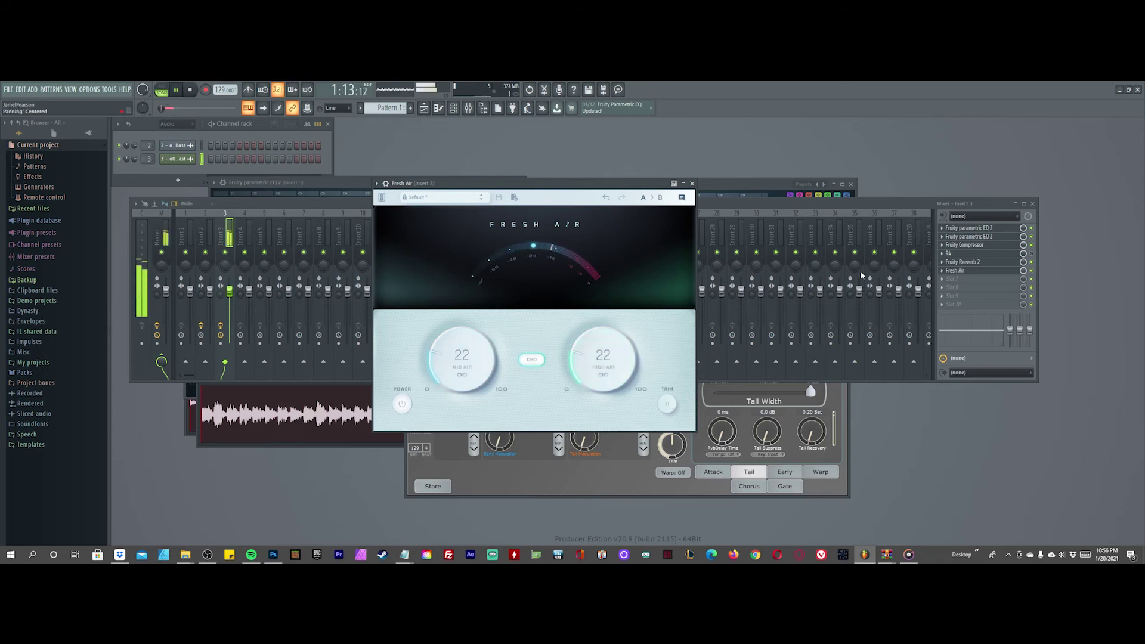
{"action": "scroll", "coordinate": [576, 360], "scroll_direction": "down", "scroll_amount": 4}
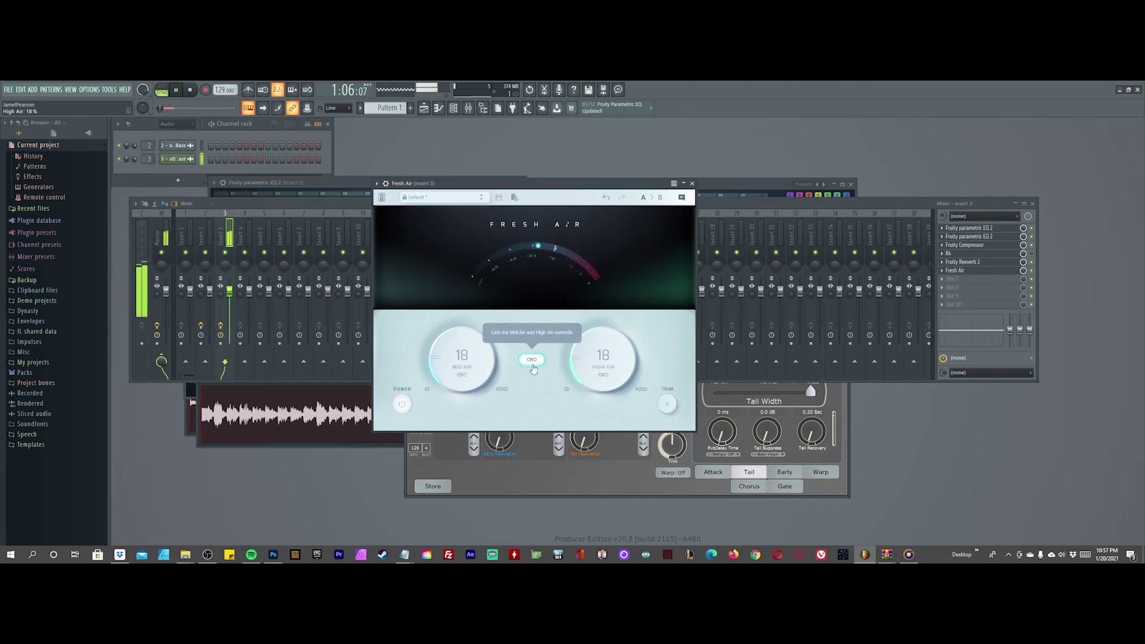
{"action": "left_click_drag", "start_coordinate": [579, 361], "coordinate": [576, 367]}
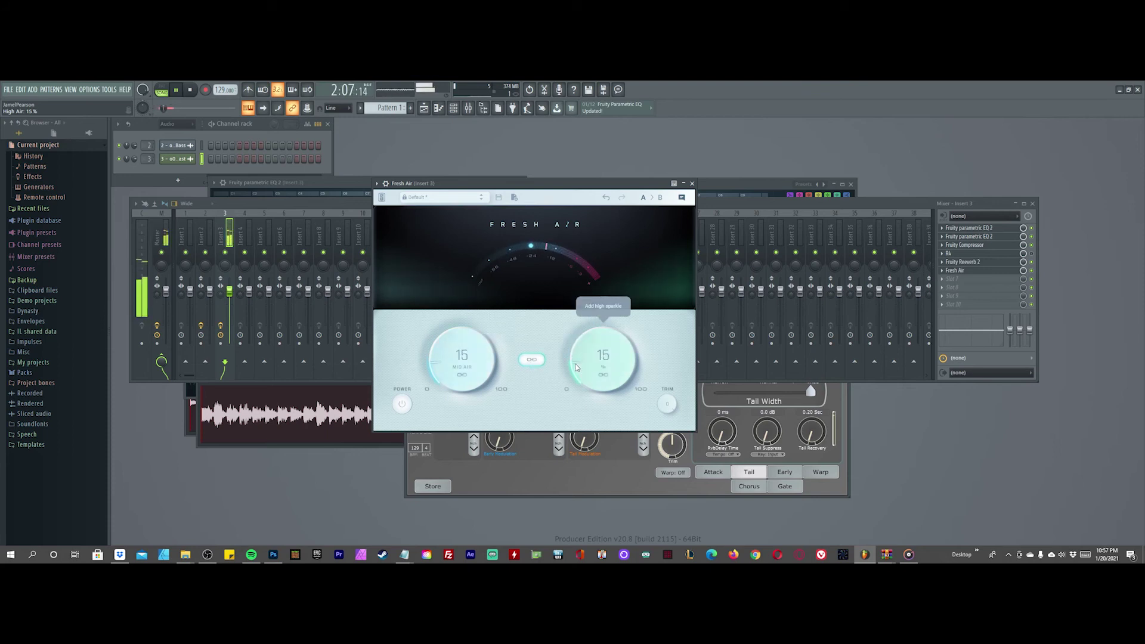
Step: Unlink Fresh Air's two controls, set High Air to 3% and Mid Air to 8%, and stop playback
{"action": "left_click", "coordinate": [531, 360]}
{"action": "mouse_move", "coordinate": [576, 363]}
{"action": "left_mouse_down"}
{"action": "mouse_move", "coordinate": [590, 341]}
{"action": "mouse_move", "coordinate": [631, 330]}
{"action": "mouse_move", "coordinate": [582, 334]}
{"action": "mouse_move", "coordinate": [568, 375]}
{"action": "left_mouse_up"}
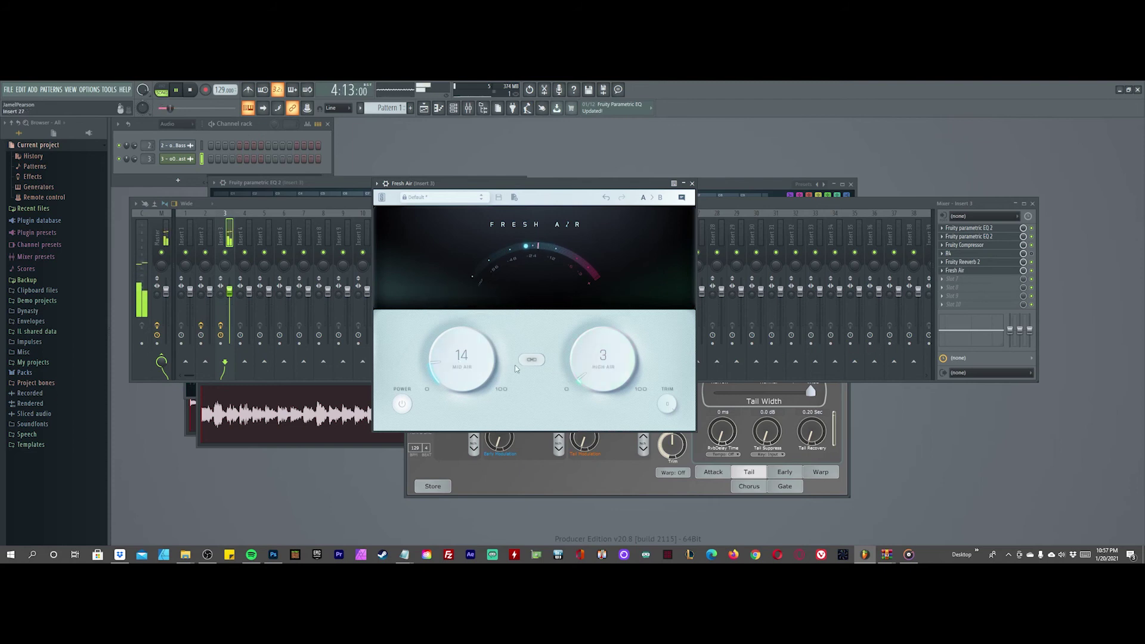
{"action": "left_click_drag", "start_coordinate": [437, 369], "coordinate": [438, 374]}
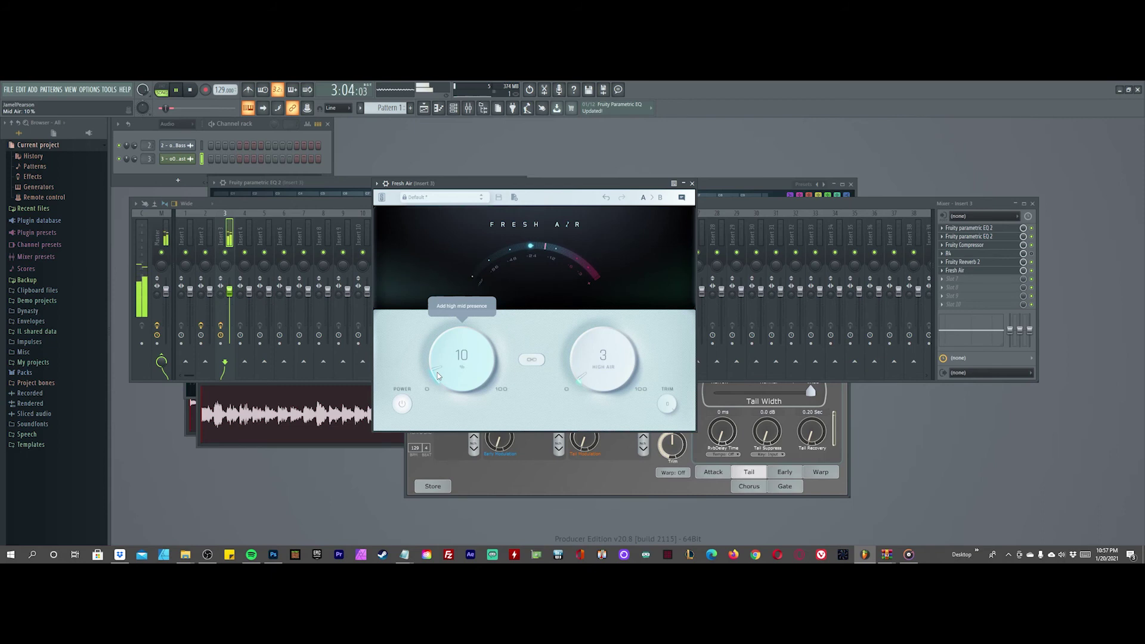
{"action": "left_click_drag", "start_coordinate": [437, 374], "coordinate": [438, 378]}
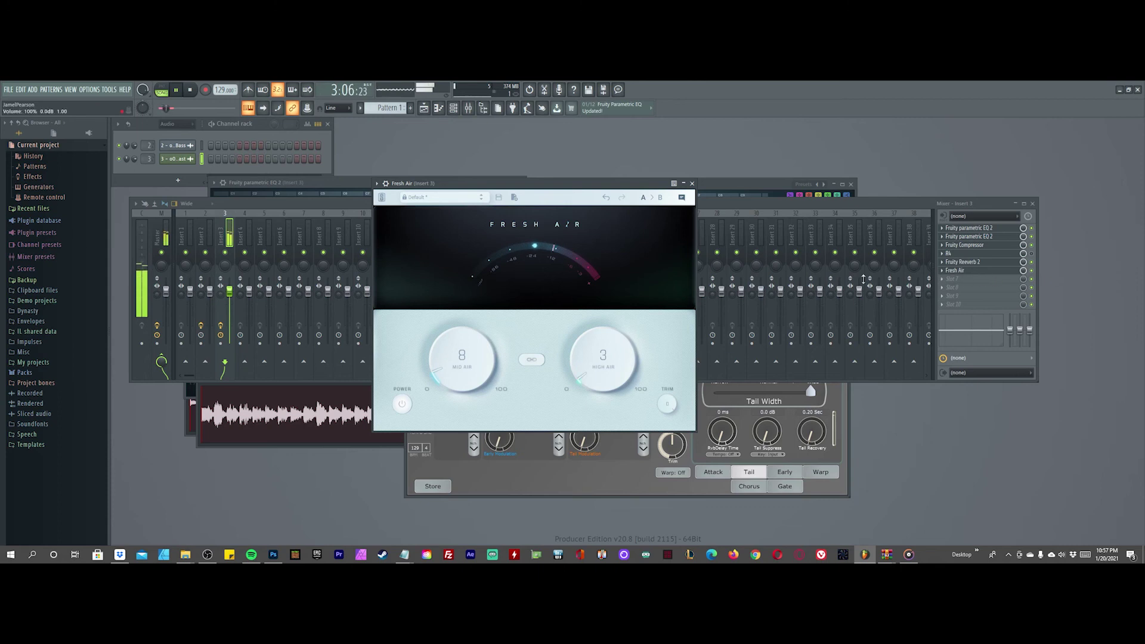
{"action": "left_click", "coordinate": [191, 90]}
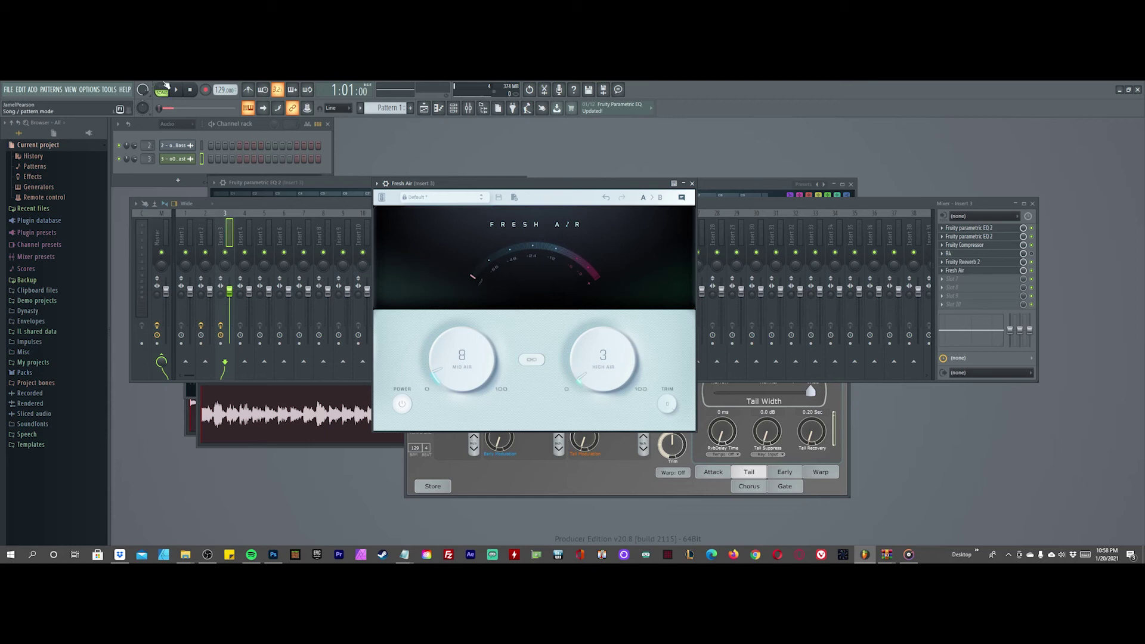
Step: Load Fruity Delay 2 into Insert 3's slot 7, start the pattern and raise the delay's feedback cutoff
{"action": "left_click", "coordinate": [944, 283]}
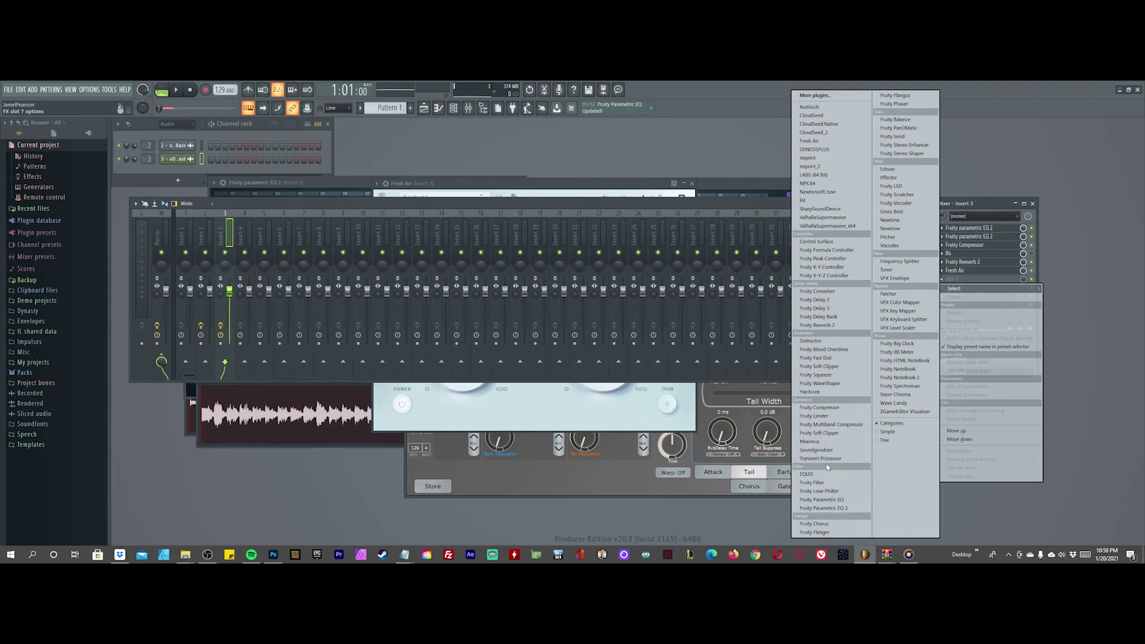
{"action": "left_click", "coordinate": [819, 300]}
{"action": "key", "text": "space"}
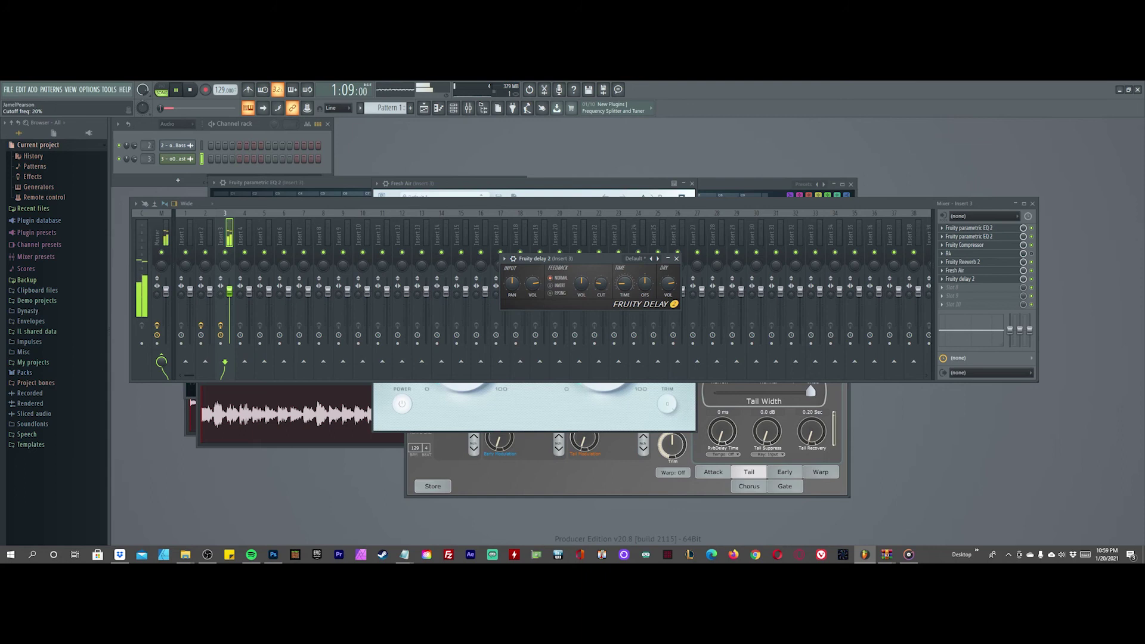
{"action": "left_click_drag", "start_coordinate": [601, 285], "coordinate": [601, 278]}
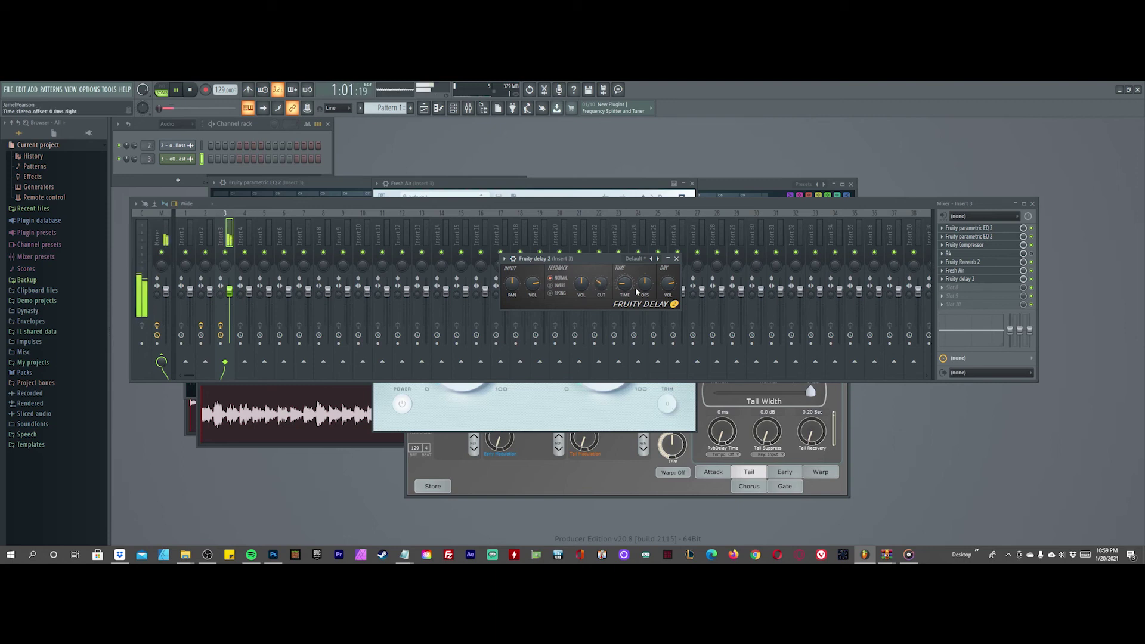
{"action": "left_click_drag", "start_coordinate": [600, 283], "coordinate": [600, 279]}
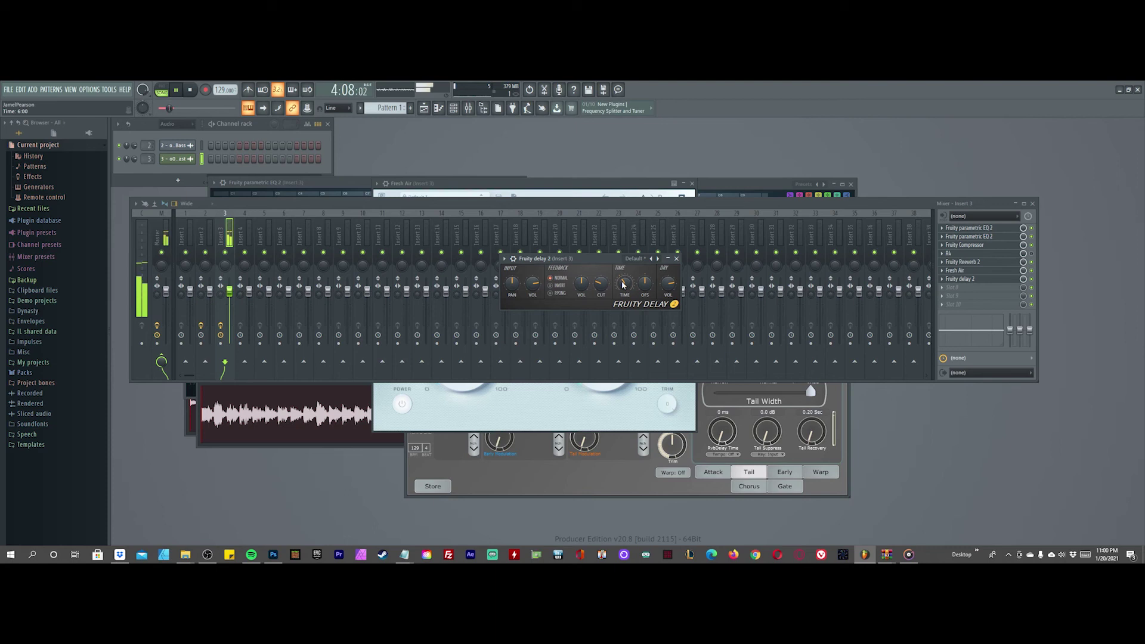
Step: Switch Fruity Delay 2's feedback mode to ping pong and fine-tune the delay time
{"action": "mouse_move", "coordinate": [623, 284]}
{"action": "left_mouse_down"}
{"action": "mouse_move", "coordinate": [624, 299]}
{"action": "mouse_move", "coordinate": [624, 285]}
{"action": "left_mouse_up"}
{"action": "left_click", "coordinate": [551, 293]}
{"action": "left_click_drag", "start_coordinate": [626, 282], "coordinate": [626, 284]}
{"action": "left_click_drag", "start_coordinate": [624, 284], "coordinate": [625, 292]}
Step: Adjust Fruity Delay 2's feedback volume, stereo time offset and dry volume by ear
{"action": "left_click_drag", "start_coordinate": [581, 286], "coordinate": [582, 289]}
{"action": "mouse_move", "coordinate": [645, 283]}
{"action": "left_mouse_down"}
{"action": "mouse_move", "coordinate": [649, 274]}
{"action": "mouse_move", "coordinate": [649, 284]}
{"action": "left_mouse_up"}
{"action": "left_click_drag", "start_coordinate": [668, 284], "coordinate": [668, 279]}
{"action": "right_click", "coordinate": [668, 285]}
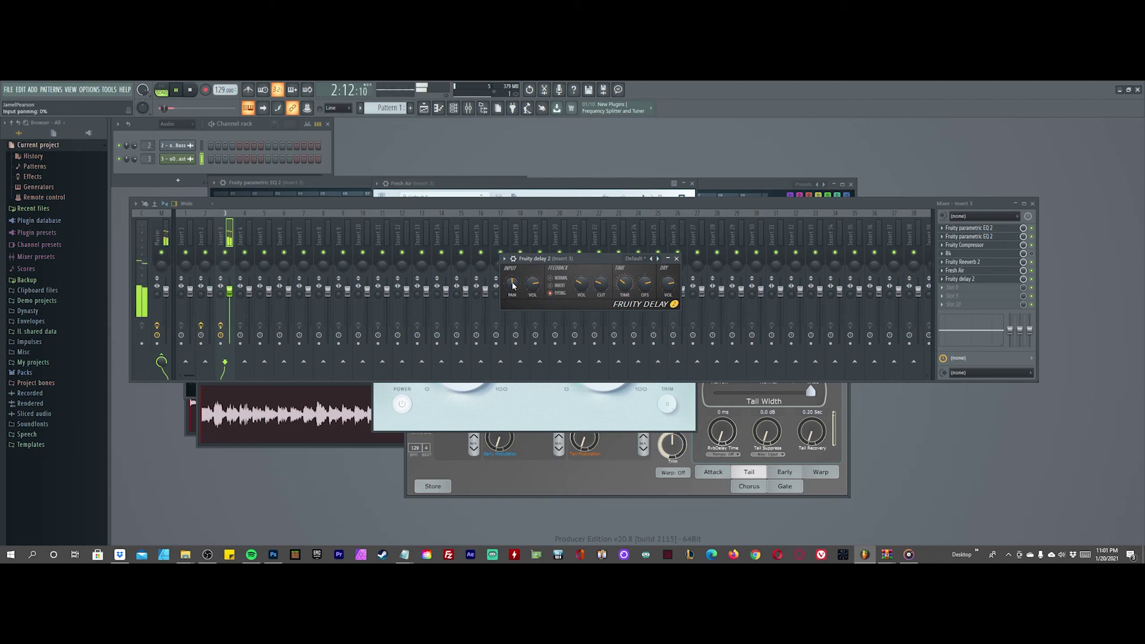
Step: Try panning Fruity Delay 2's input off centre and reset it, lower the feedback volume and stop playback
{"action": "left_click_drag", "start_coordinate": [513, 286], "coordinate": [514, 276]}
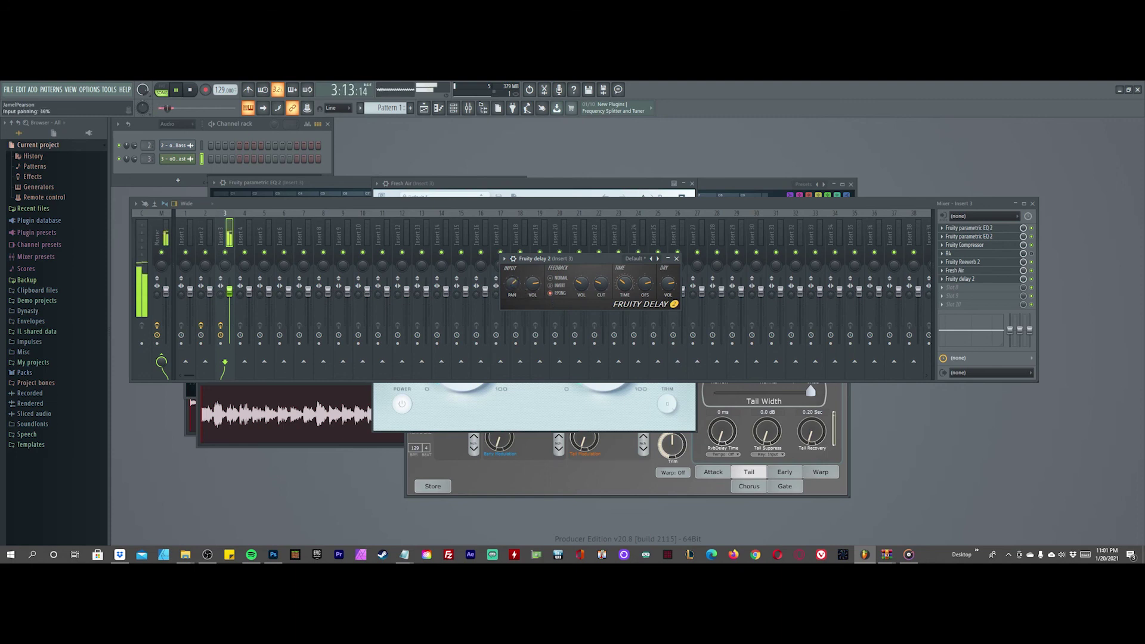
{"action": "right_click", "coordinate": [513, 284]}
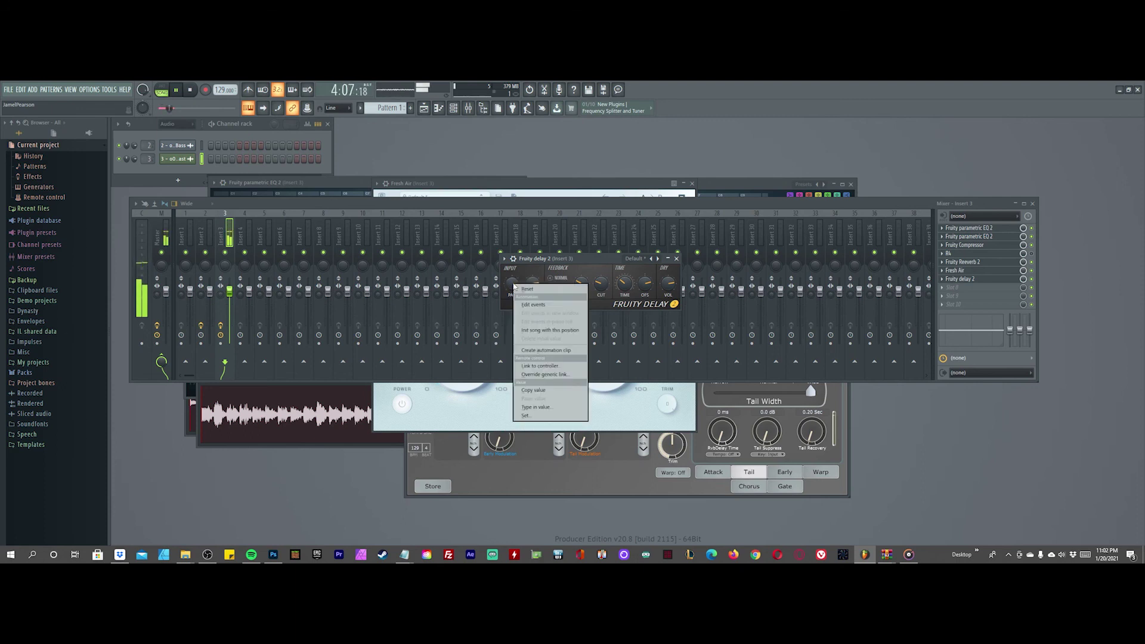
{"action": "left_click", "coordinate": [527, 289]}
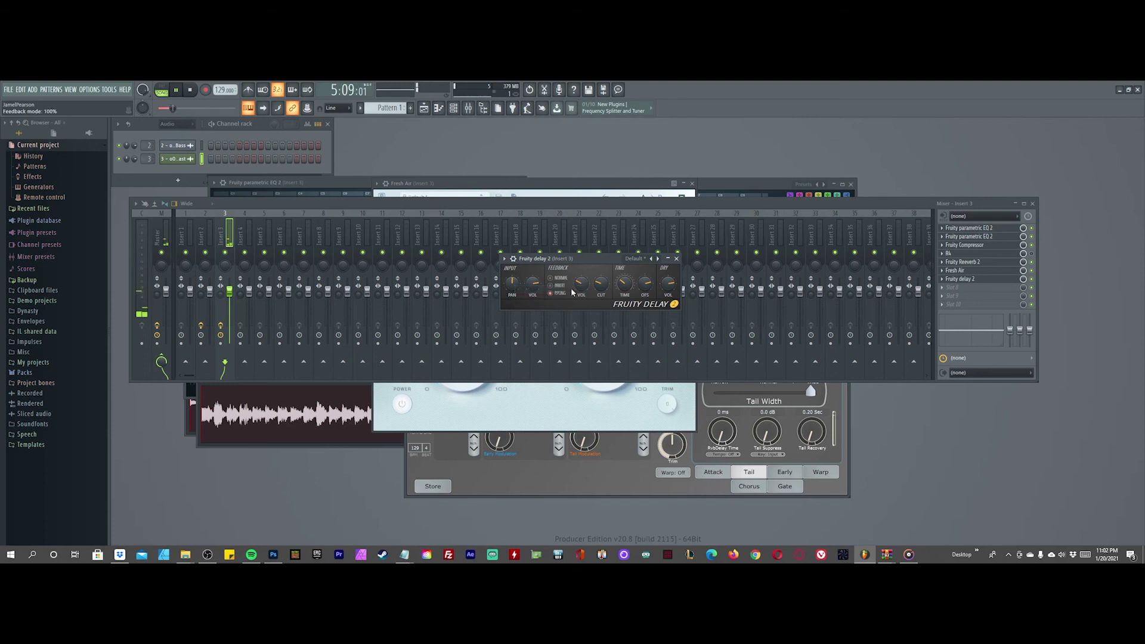
{"action": "left_click_drag", "start_coordinate": [582, 284], "coordinate": [581, 294]}
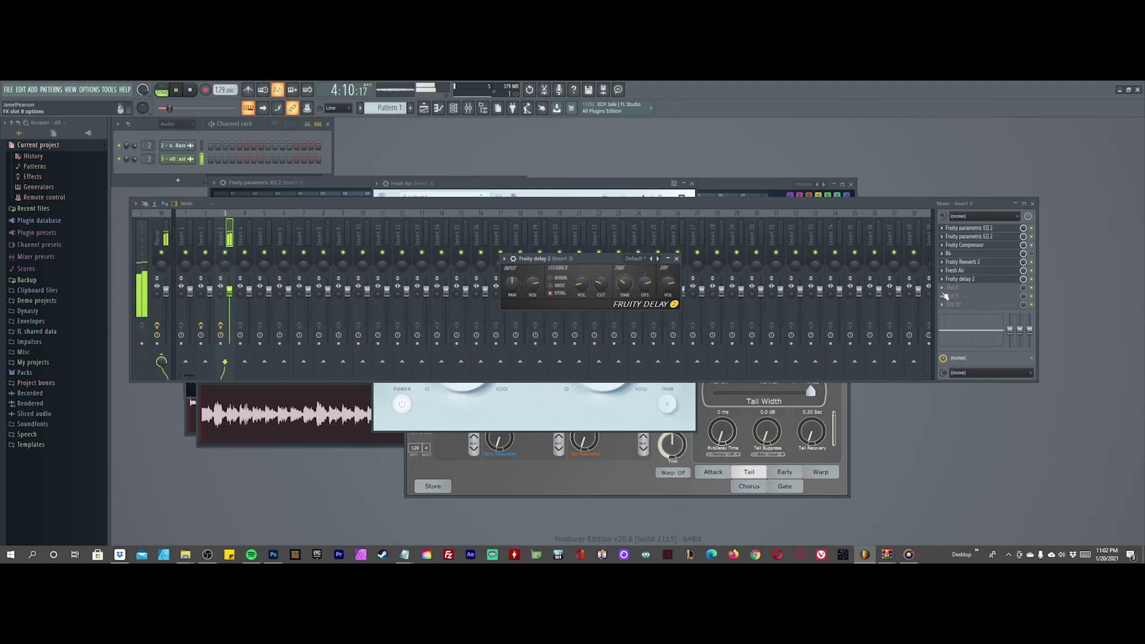
{"action": "key", "text": "space"}
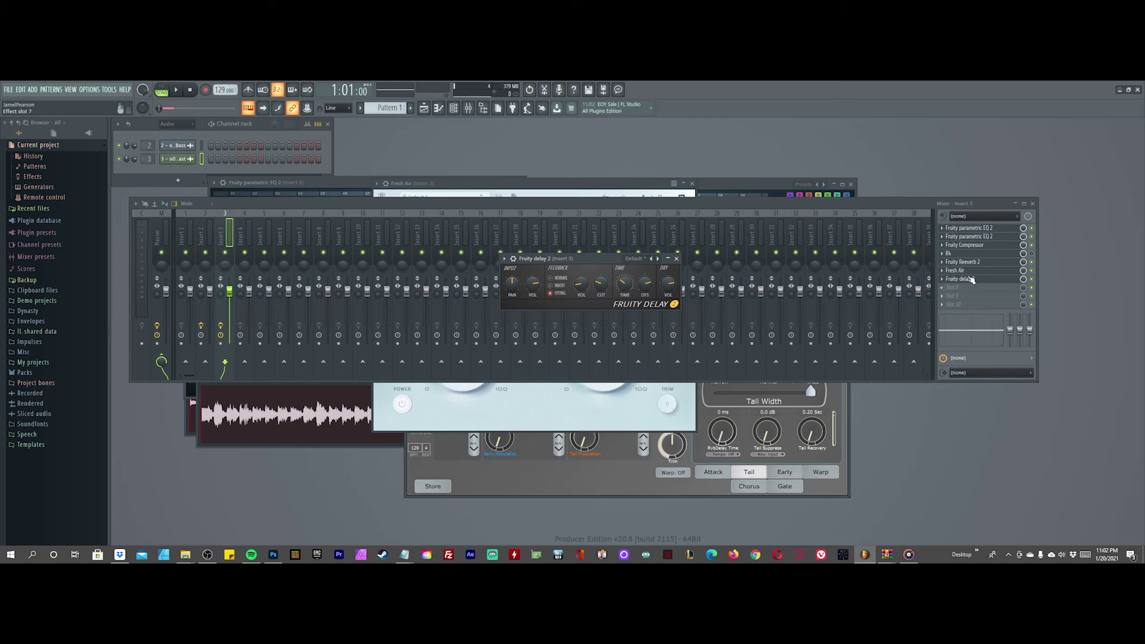
Step: Compare the pattern with Fruity Reeverb 2, Fresh Air and Fruity Delay 2 bypassed and re-enabled, playing it after each change
{"action": "left_click", "coordinate": [1032, 279]}
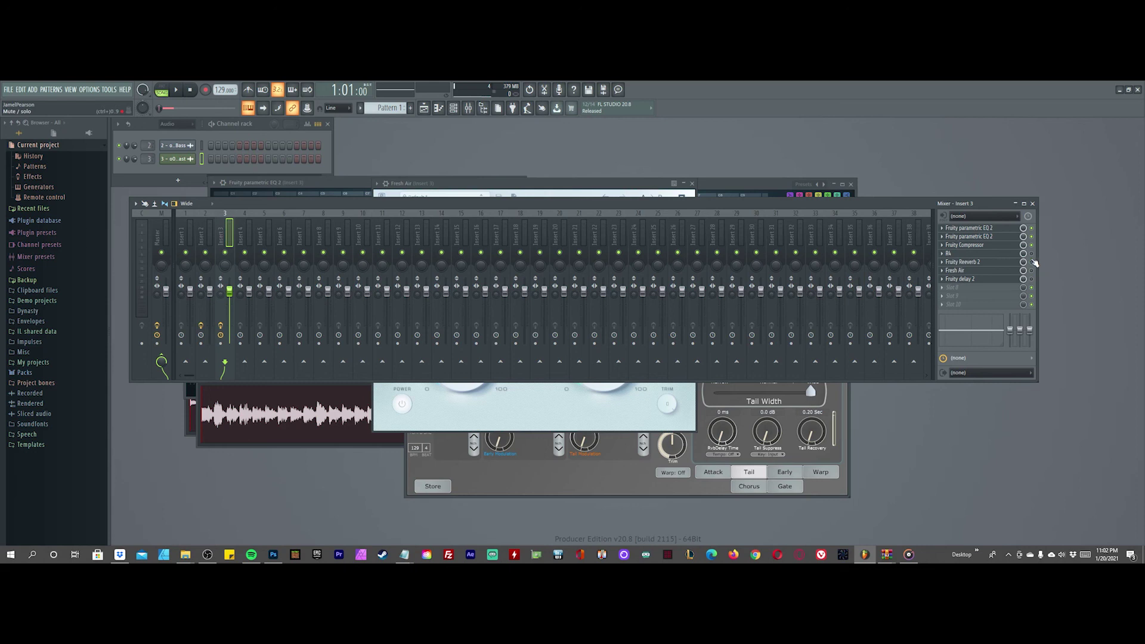
{"action": "key", "text": "space"}
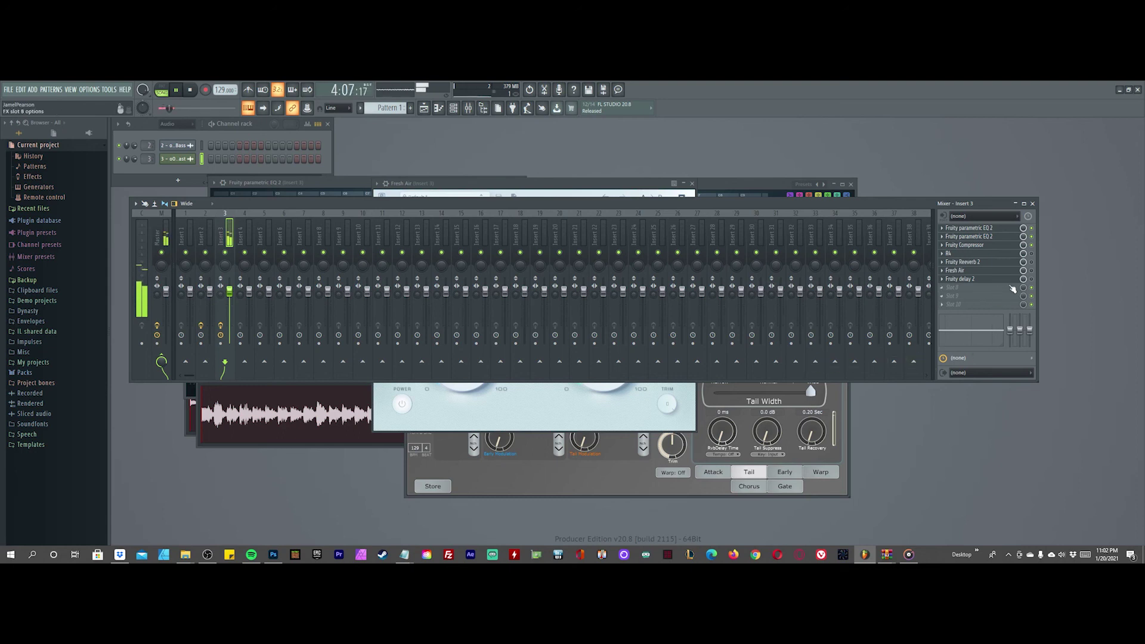
{"action": "key", "text": "space"}
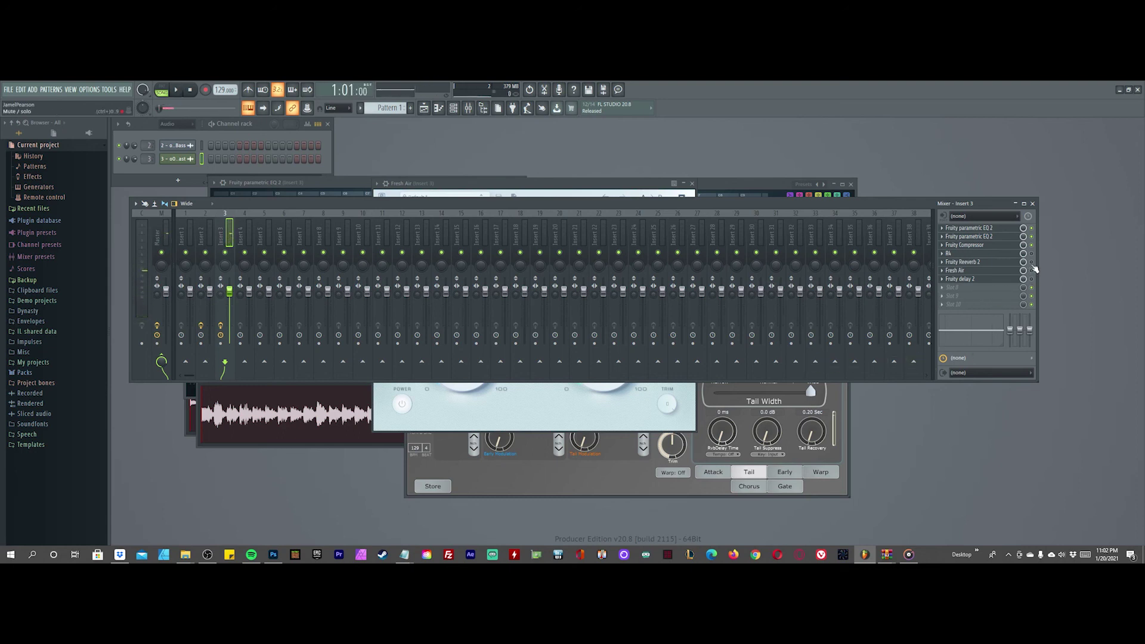
{"action": "left_click", "coordinate": [1032, 261]}
{"action": "key", "text": "space"}
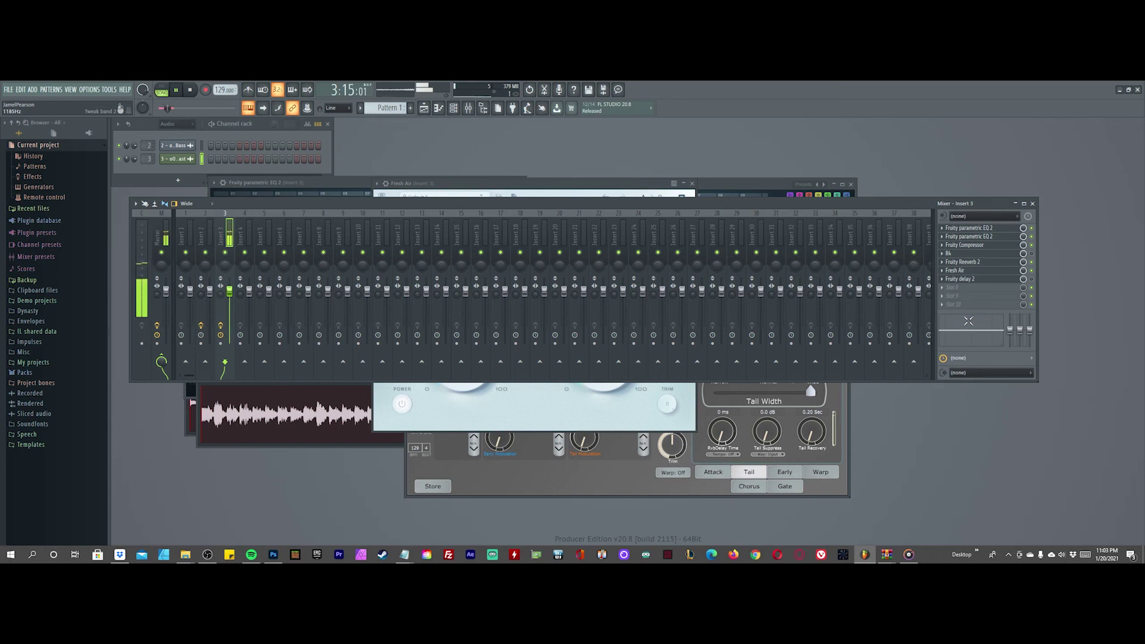
{"action": "key", "text": "space"}
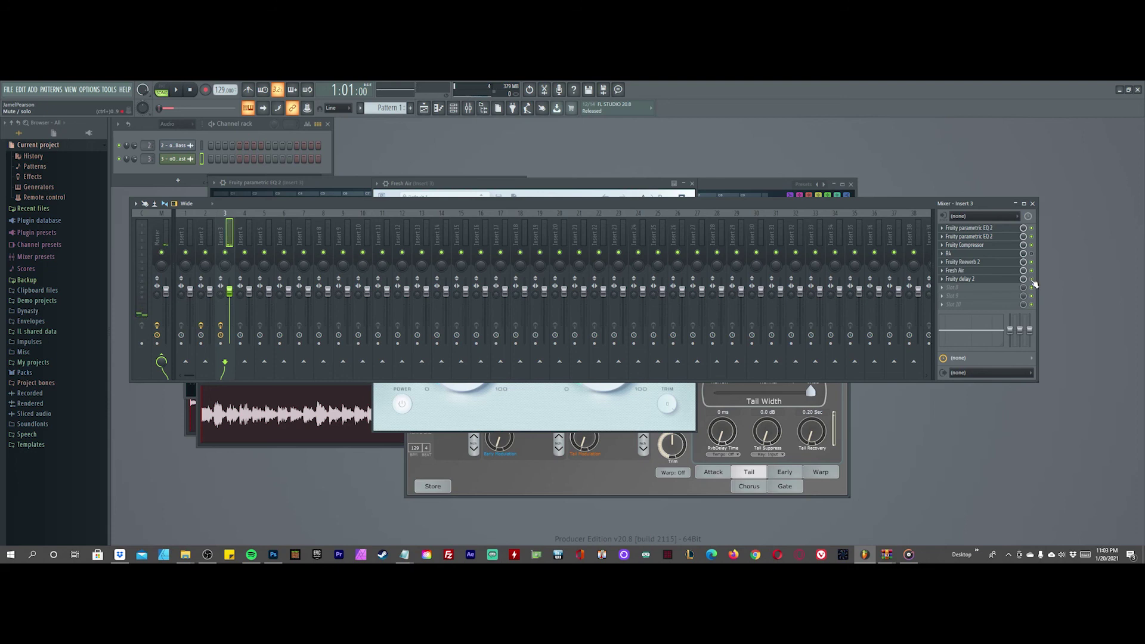
{"action": "key", "text": "space"}
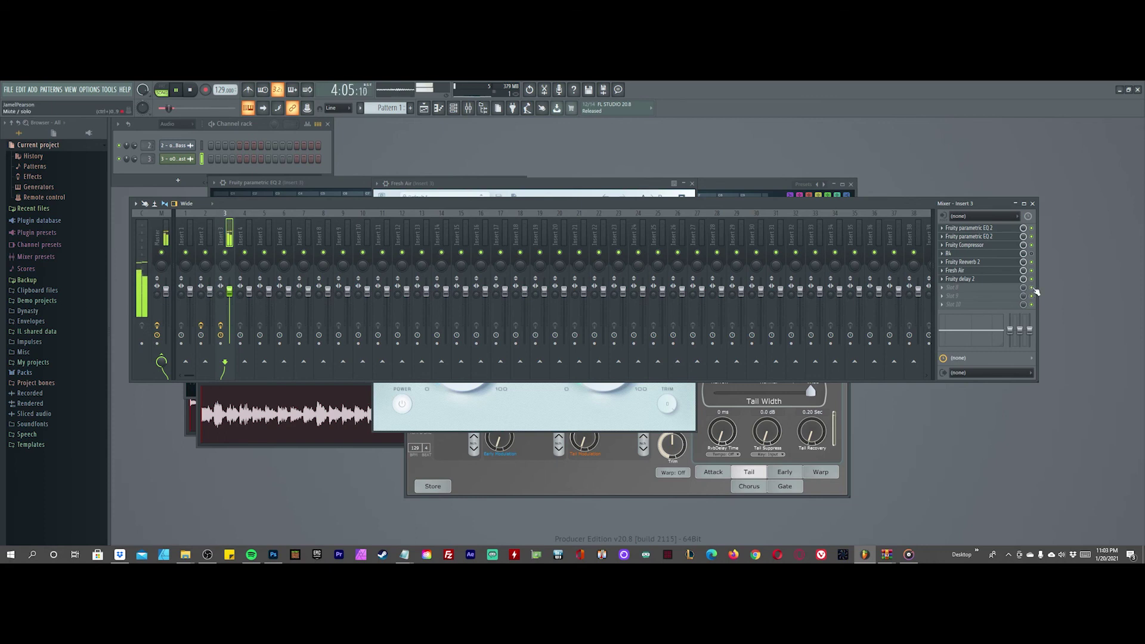
Step: Stop playback, mute the West Coast track in the playlist and unmute the Smooth Dramatic Bass track
{"action": "key", "text": "space"}
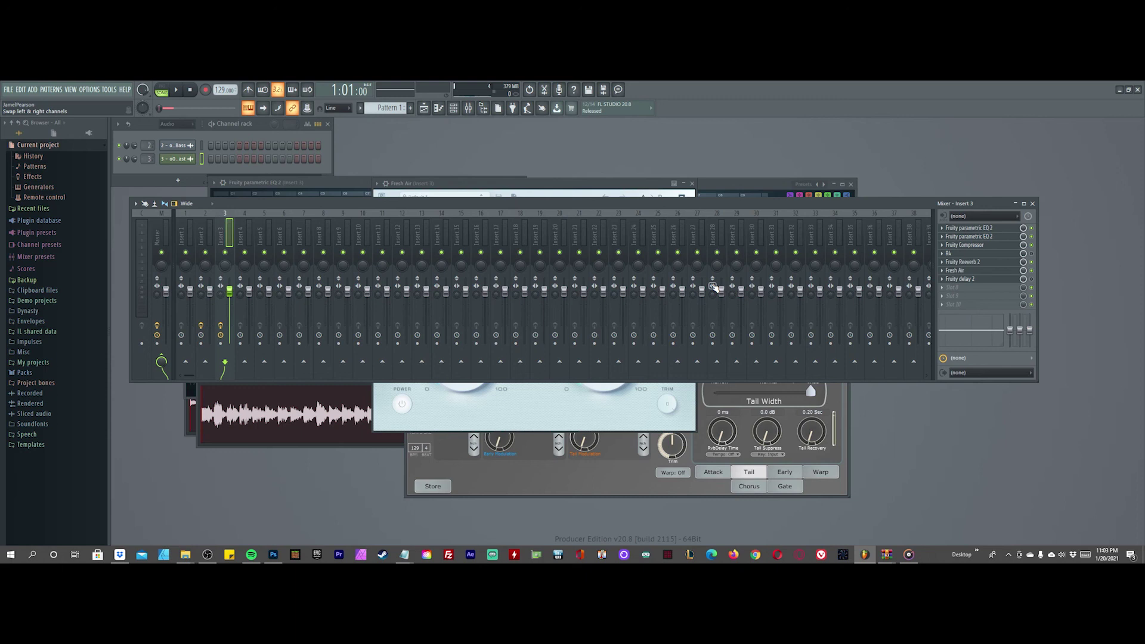
{"action": "left_click", "coordinate": [424, 109]}
{"action": "left_click", "coordinate": [227, 192]}
{"action": "left_click", "coordinate": [226, 168]}
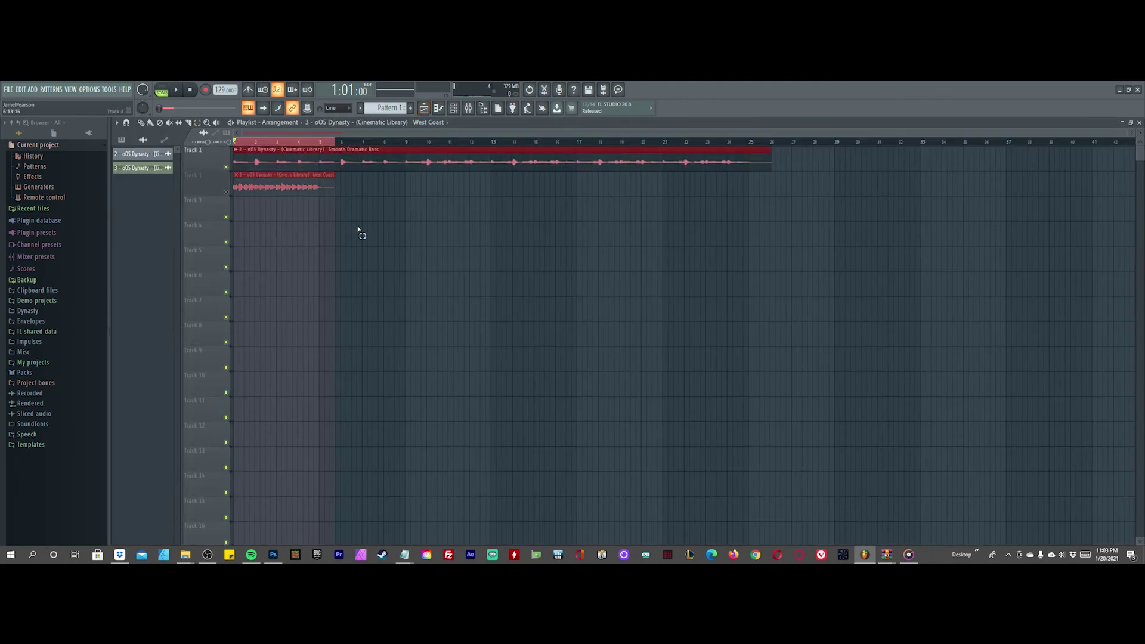
Step: Play the Smooth Dramatic Bass track on its own, select its clip, stop playback and close the playlist
{"action": "key", "text": "space"}
{"action": "key", "text": "space"}
{"action": "key", "text": "space"}
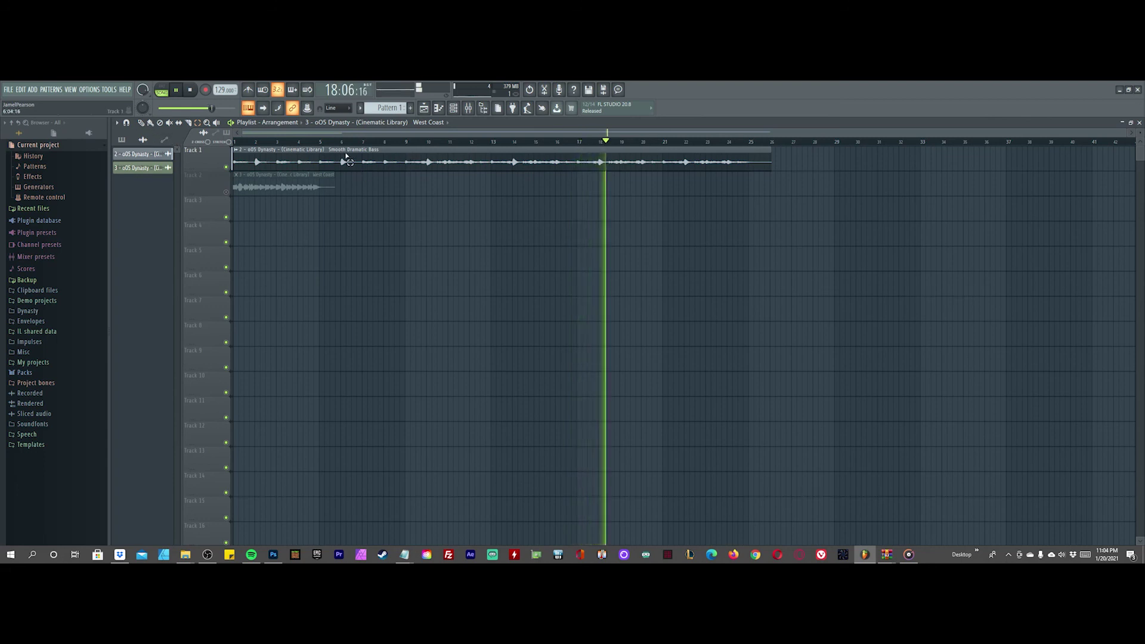
{"action": "left_click", "coordinate": [553, 156]}
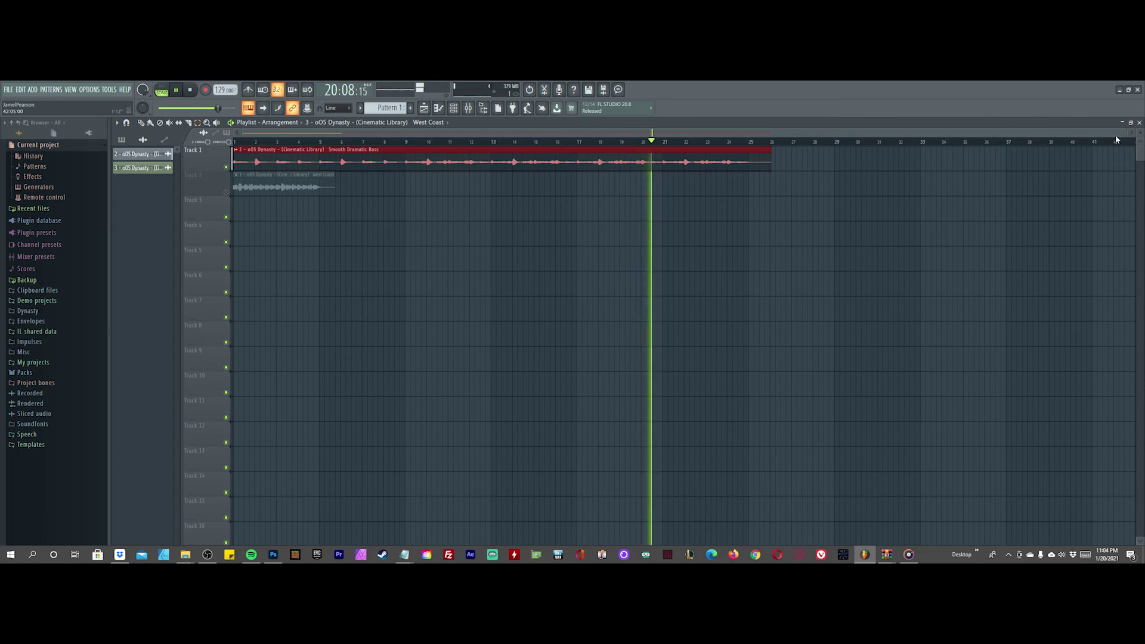
{"action": "key", "text": "space"}
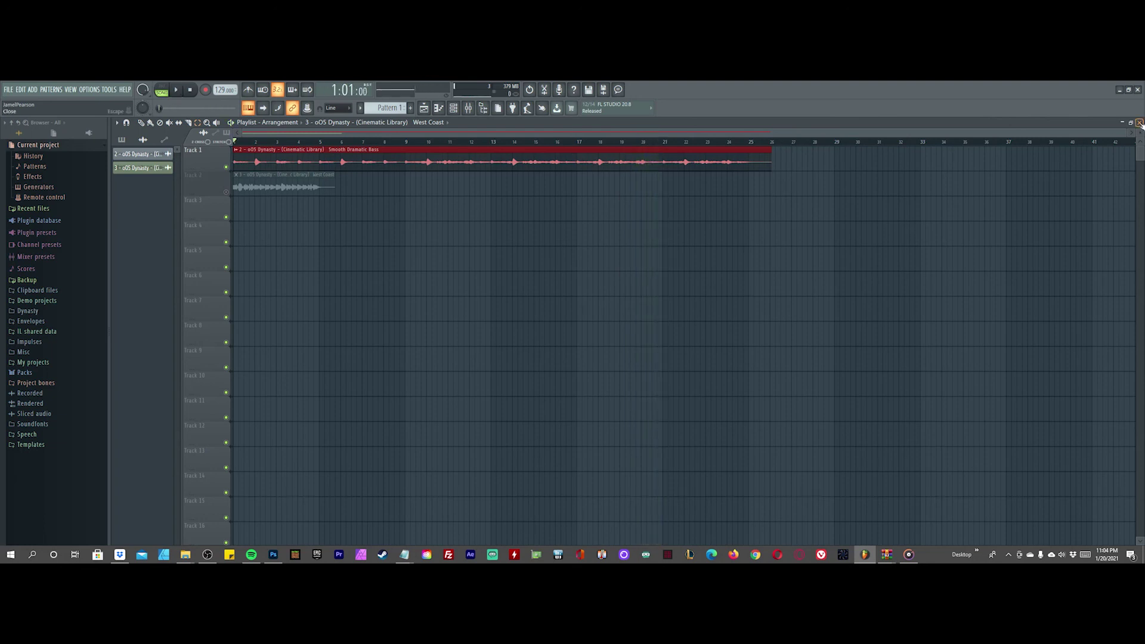
{"action": "left_click", "coordinate": [1140, 123]}
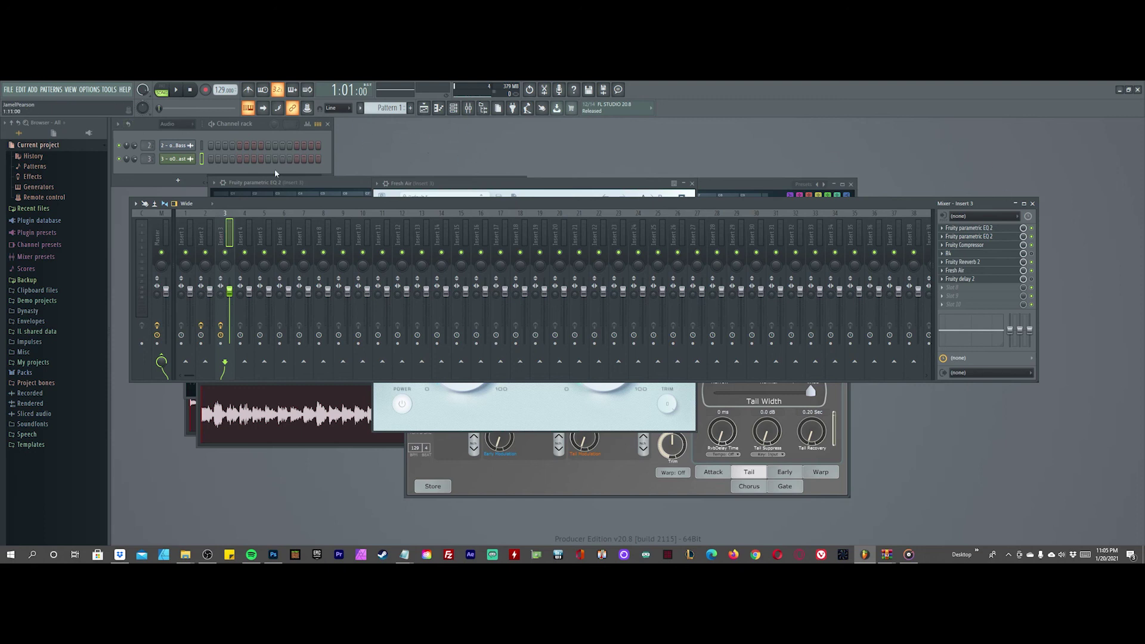
Step: Mute the Smooth Dramatic Bass track, unmute the West Coast track and play it with the mixer in view
{"action": "key", "text": "F5"}
{"action": "left_click", "coordinate": [226, 168]}
{"action": "left_click", "coordinate": [226, 192]}
{"action": "key", "text": "space"}
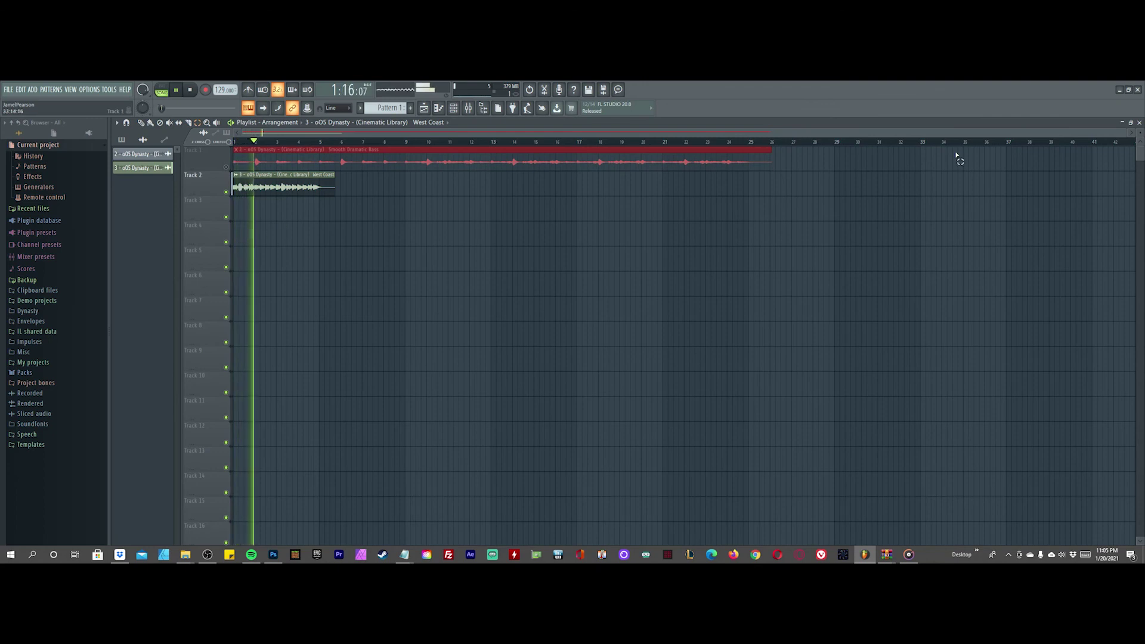
{"action": "key", "text": "F5"}
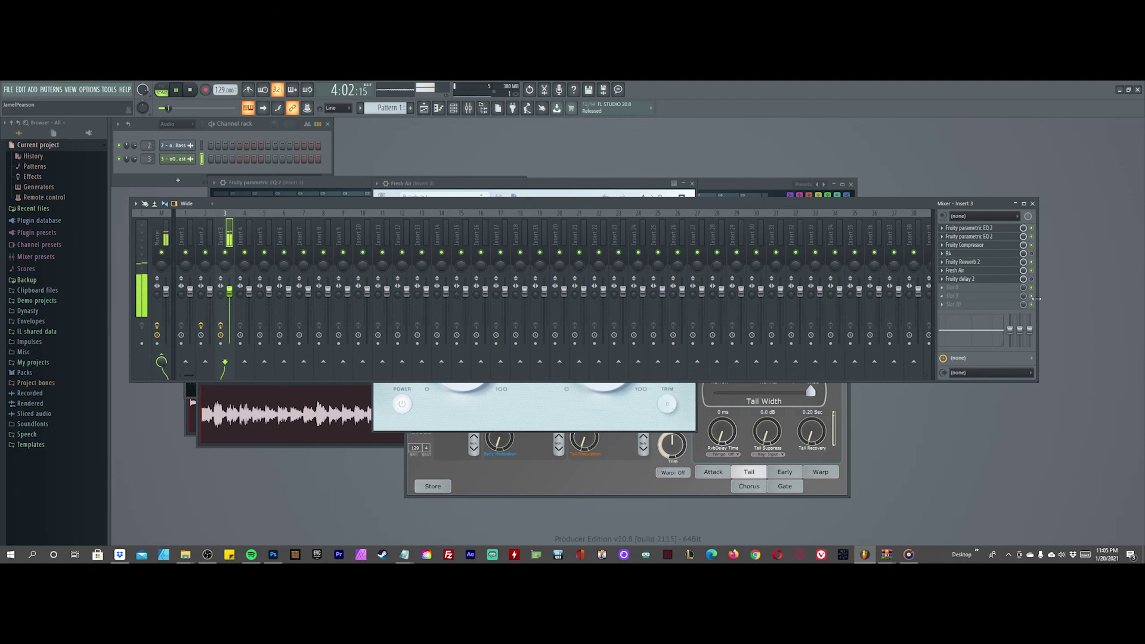
{"action": "key", "text": "space"}
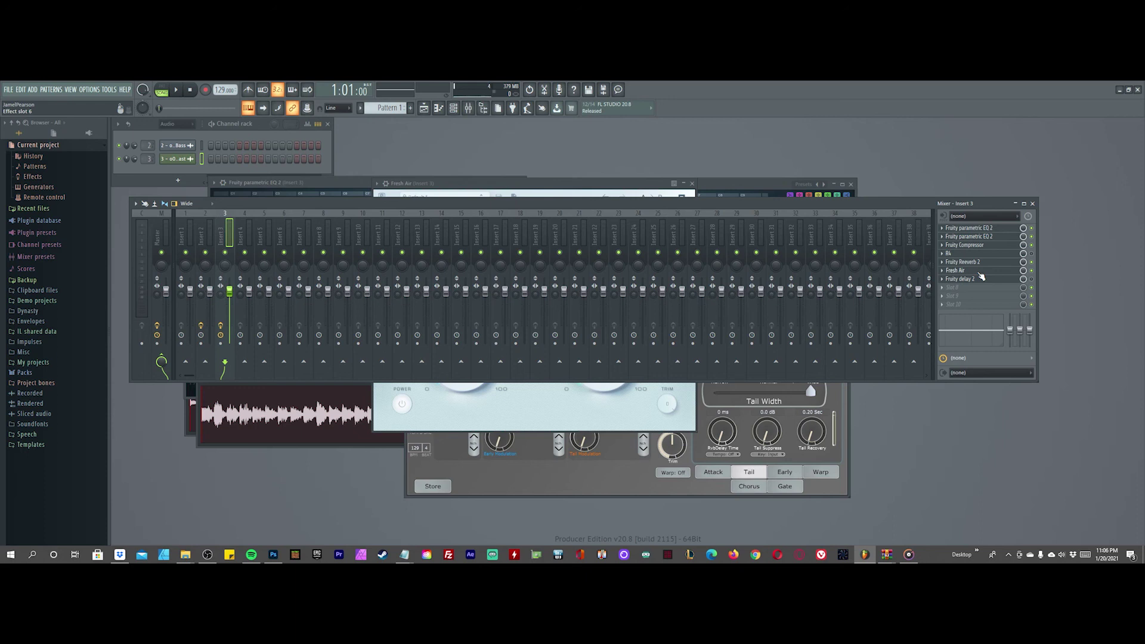
Step: Show the two Fruity Parametric EQ 2 windows of Insert 3 side by side to compare their curves
{"action": "left_click", "coordinate": [969, 236]}
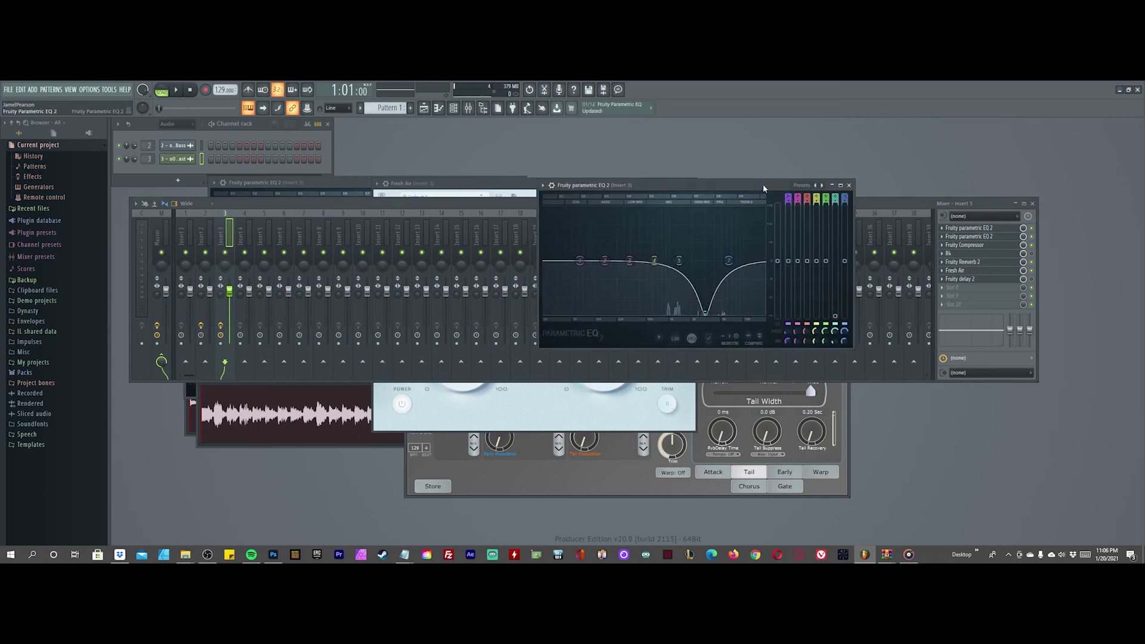
{"action": "left_click_drag", "start_coordinate": [746, 184], "coordinate": [773, 188]}
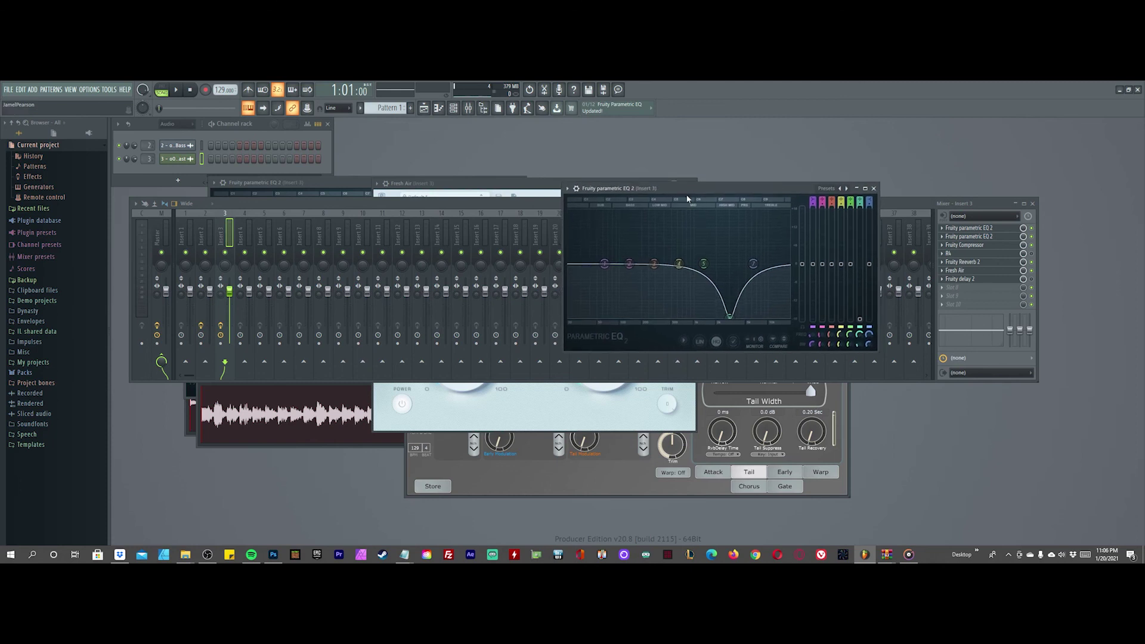
{"action": "left_click", "coordinate": [358, 184]}
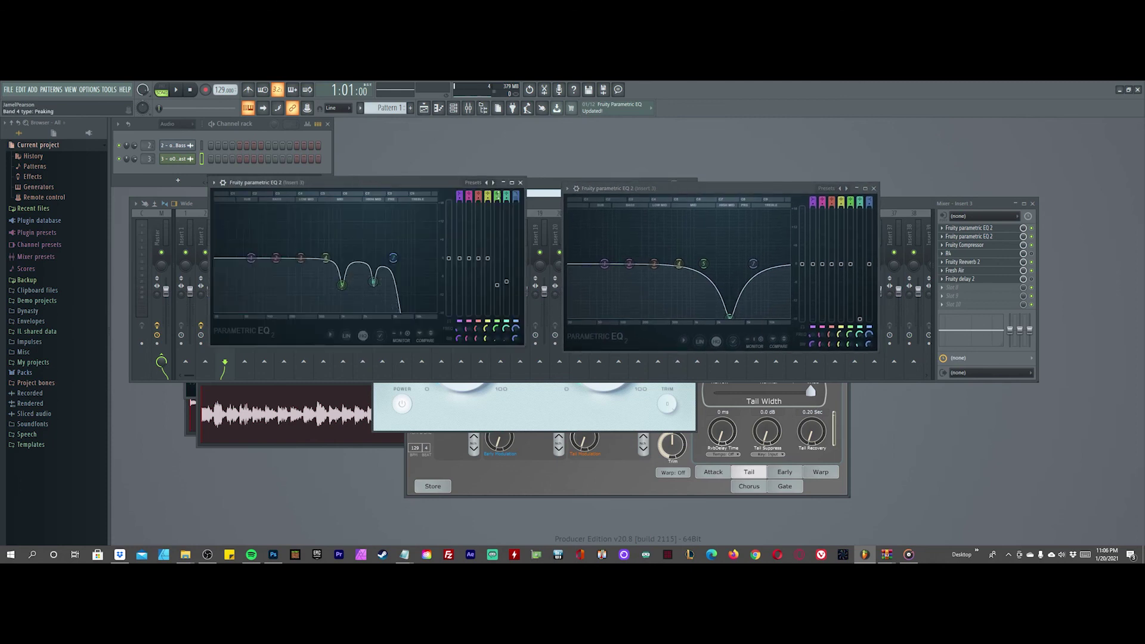